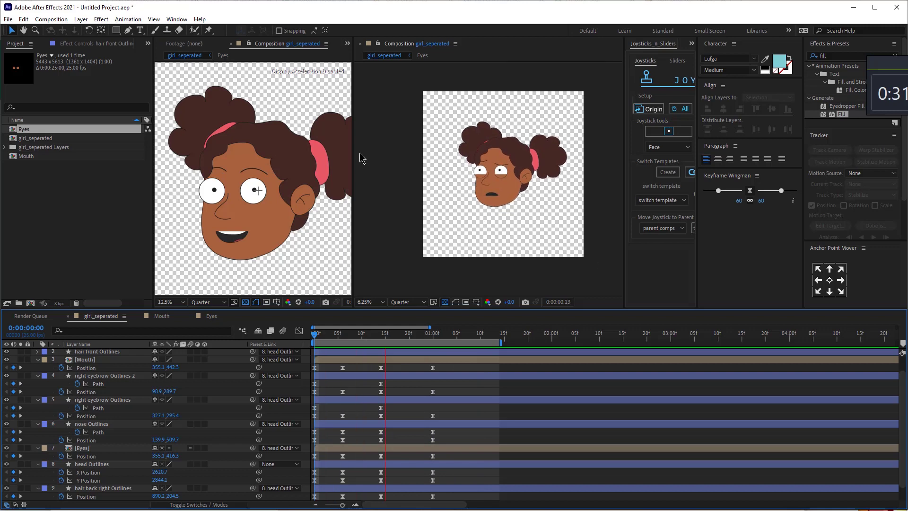
{"action": "scroll", "coordinate": [505, 128], "scroll_direction": "down", "scroll_amount": 1}
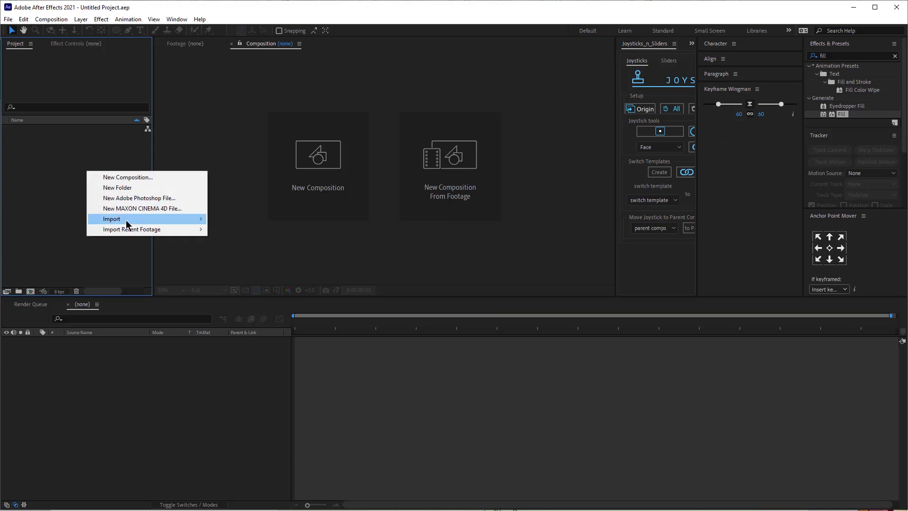
Import the girl_seperated Illustrator file as a composition that retains layer sizes
{"action": "mouse_move", "coordinate": [128, 224]}
{"action": "left_click", "coordinate": [54, 218]}
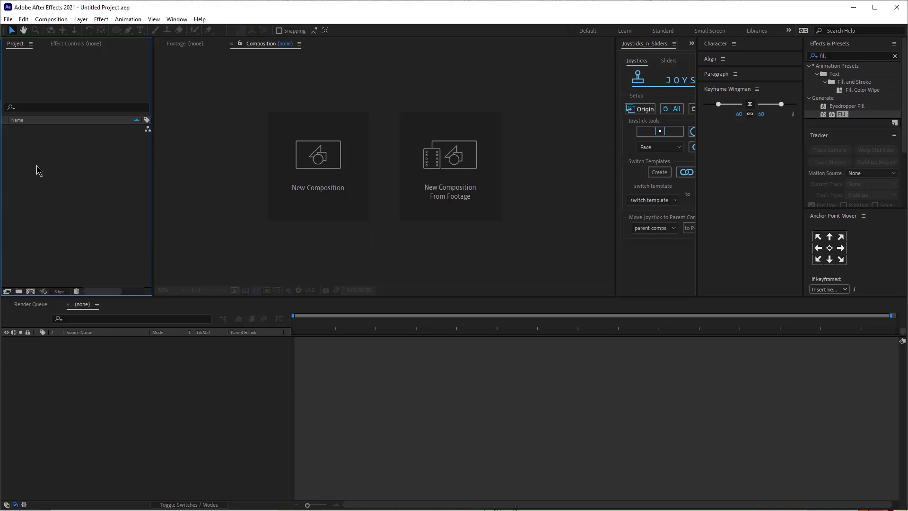
{"action": "right_click", "coordinate": [36, 165]}
{"action": "mouse_move", "coordinate": [70, 214]}
{"action": "left_click", "coordinate": [202, 214]}
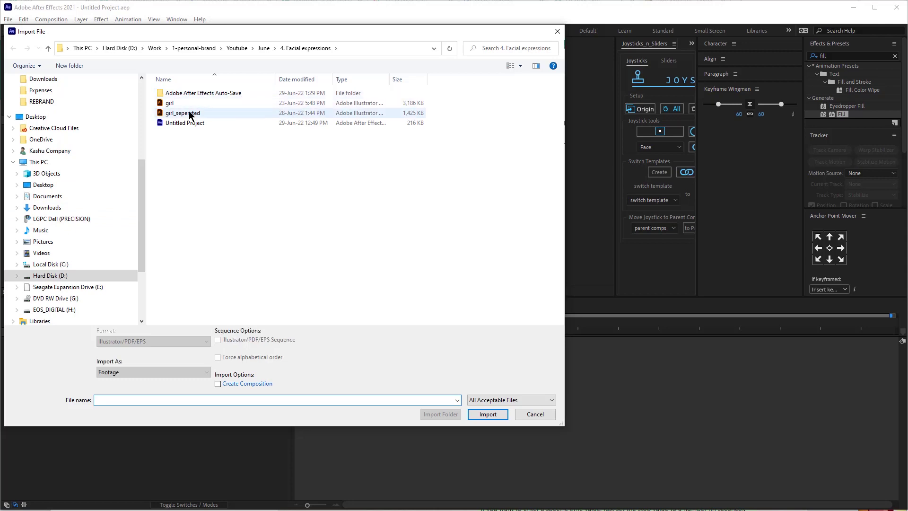
{"action": "left_click", "coordinate": [184, 113]}
{"action": "left_click", "coordinate": [177, 373]}
{"action": "left_click", "coordinate": [156, 396]}
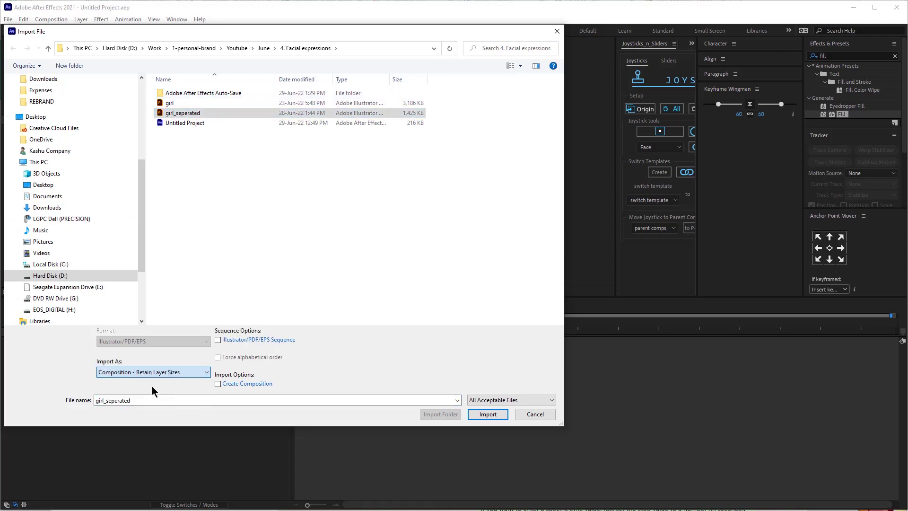
{"action": "left_click", "coordinate": [478, 415]}
Parent all the other layers in the girl_seperated composition to the head layer
{"action": "key", "text": "ctrl+a"}
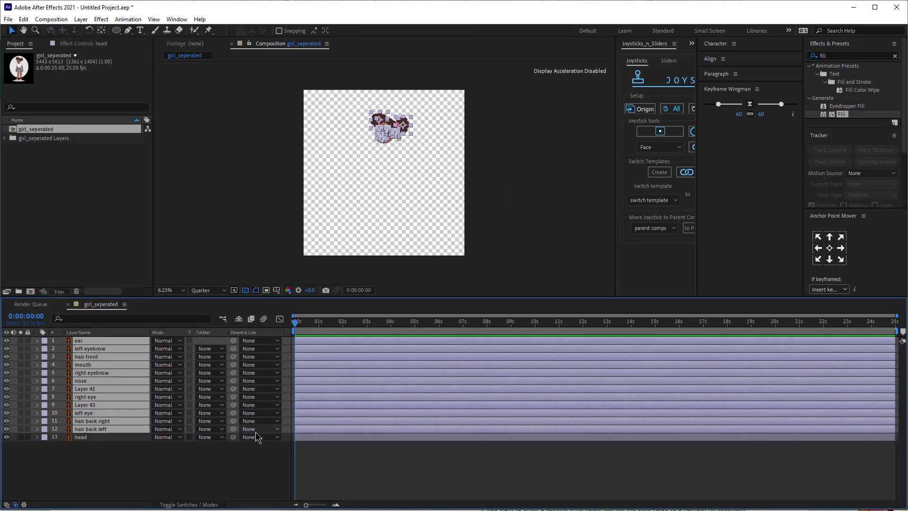
{"action": "left_click_drag", "start_coordinate": [233, 429], "coordinate": [105, 437]}
{"action": "left_click", "coordinate": [105, 436]}
Scale the head layer up to 277% and move the character toward the middle of the composition
{"action": "key", "text": "s"}
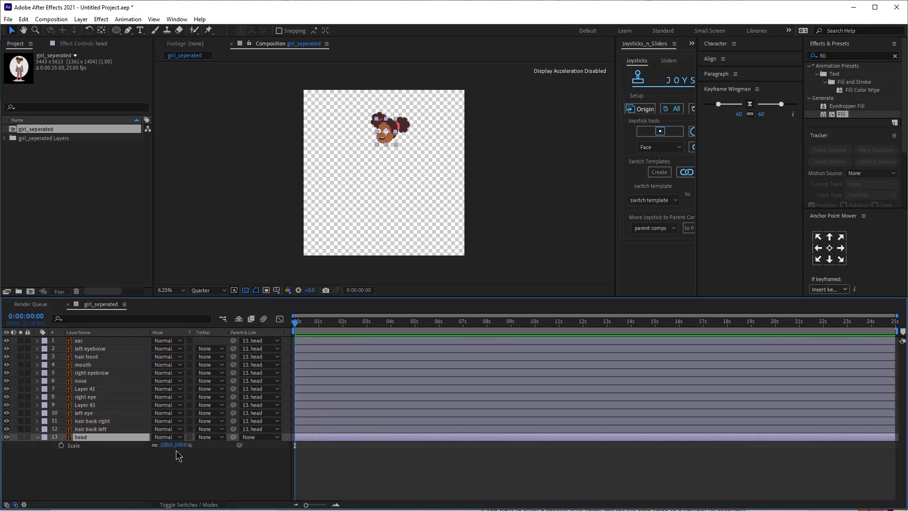
{"action": "left_click_drag", "start_coordinate": [172, 444], "coordinate": [231, 444]}
{"action": "left_click_drag", "start_coordinate": [396, 112], "coordinate": [390, 142]}
{"action": "left_click_drag", "start_coordinate": [163, 446], "coordinate": [187, 446]}
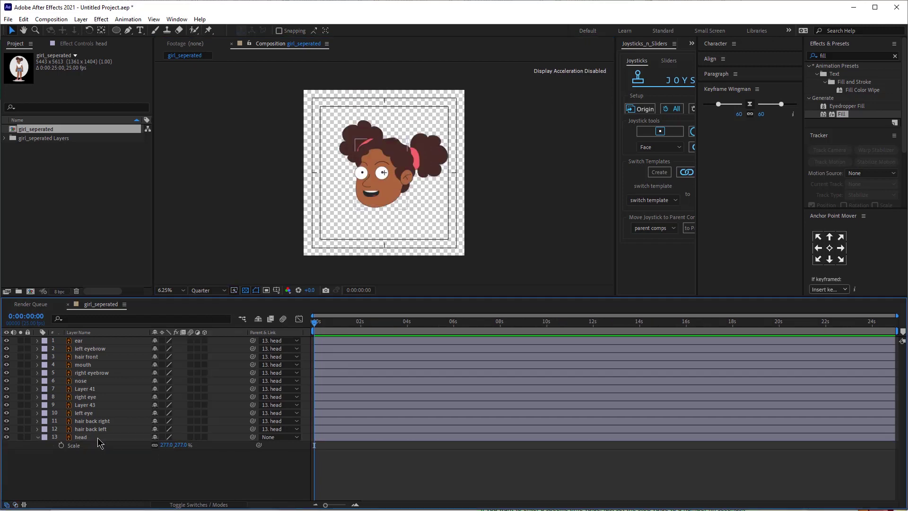
Convert all the Illustrator layers into shape layers with Create Shapes from Vector Layer
{"action": "left_click", "coordinate": [98, 438]}
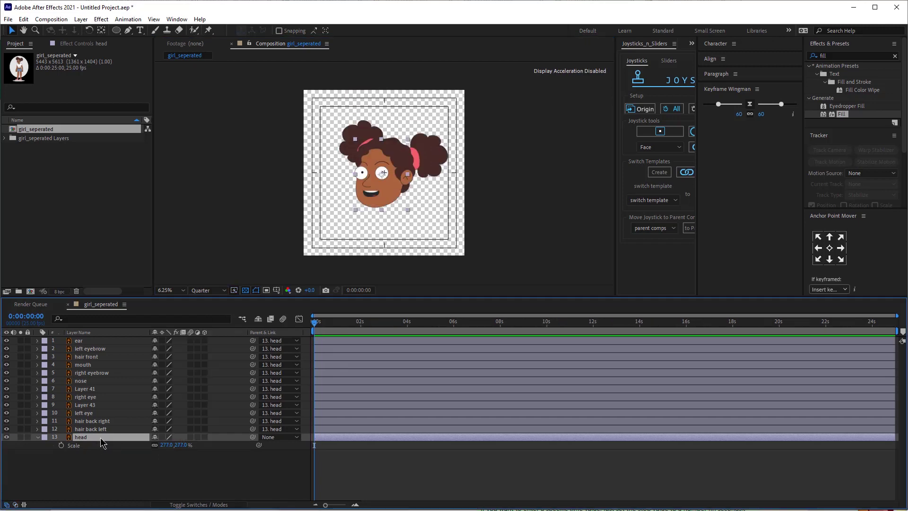
{"action": "key", "text": "ctrl+a"}
{"action": "right_click", "coordinate": [100, 393]}
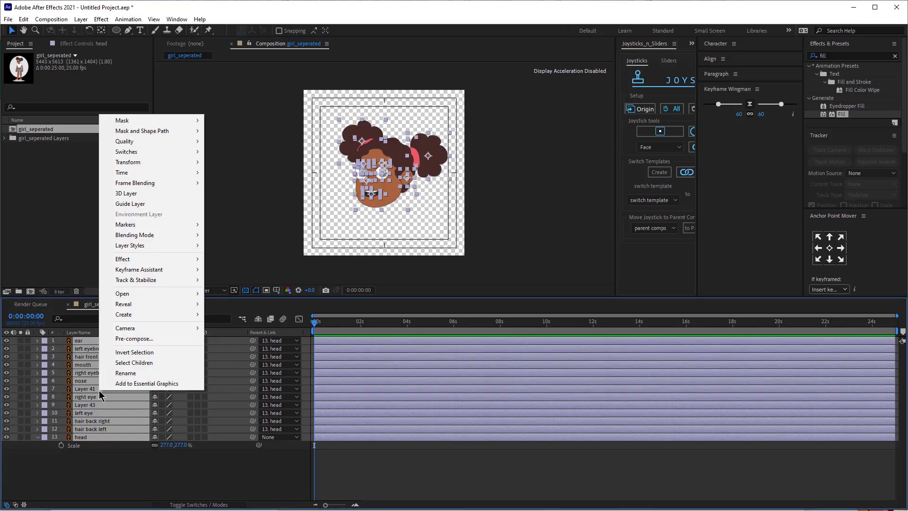
{"action": "mouse_move", "coordinate": [161, 317]}
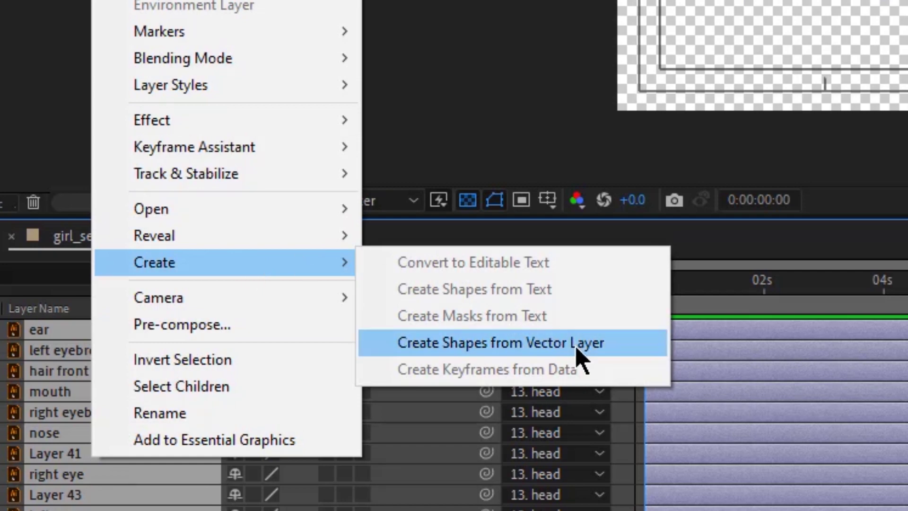
{"action": "left_click", "coordinate": [576, 349]}
Select the original Illustrator layers from ear downward, leaving their Outlines shape layers unselected
{"action": "left_click", "coordinate": [183, 193], "text": "ctrl"}
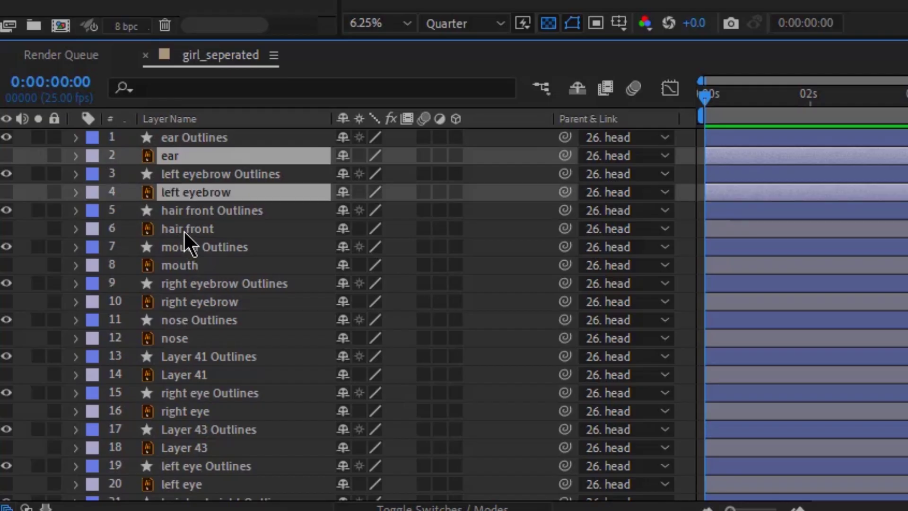
{"action": "left_click", "coordinate": [182, 230], "text": "ctrl"}
{"action": "left_click", "coordinate": [181, 267], "text": "ctrl"}
{"action": "left_click", "coordinate": [186, 303], "text": "ctrl"}
{"action": "left_click", "coordinate": [186, 338], "text": "ctrl"}
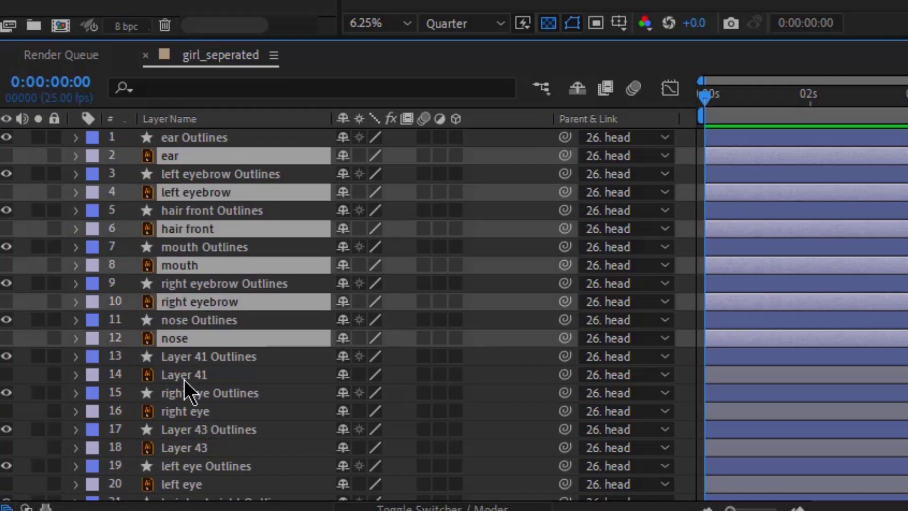
{"action": "left_click", "coordinate": [183, 374], "text": "ctrl"}
{"action": "left_click", "coordinate": [184, 411], "text": "ctrl"}
{"action": "left_click", "coordinate": [184, 448], "text": "ctrl"}
{"action": "scroll", "coordinate": [189, 447], "scroll_direction": "down", "scroll_amount": 3}
{"action": "left_click", "coordinate": [189, 361], "text": "ctrl"}
{"action": "left_click", "coordinate": [191, 397], "text": "ctrl"}
{"action": "left_click", "coordinate": [196, 433], "text": "ctrl"}
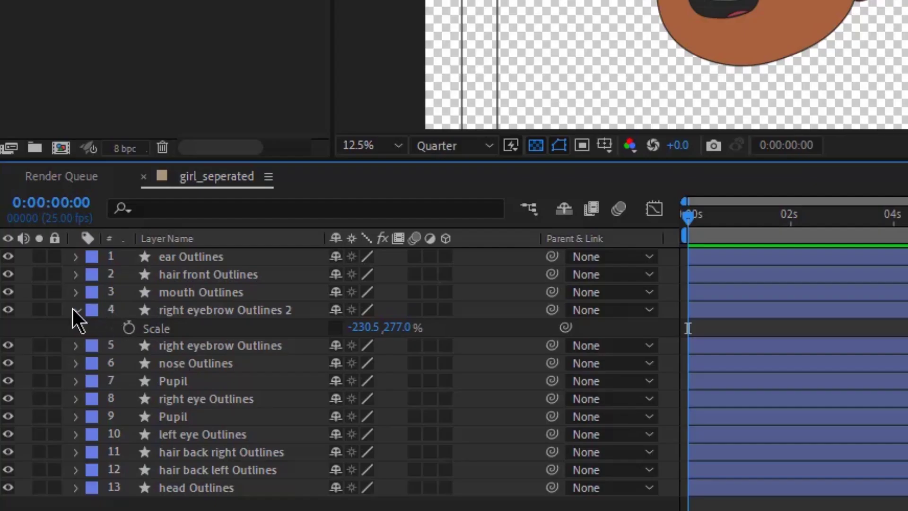
Collapse the properties of right eyebrow Outlines 2 and duplicate the mouth Outlines layer
{"action": "left_click", "coordinate": [37, 364]}
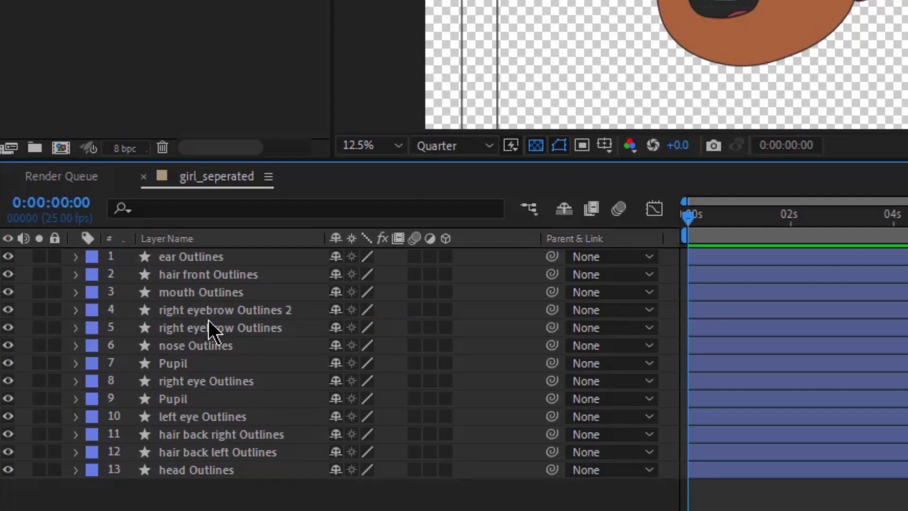
{"action": "left_click", "coordinate": [195, 288]}
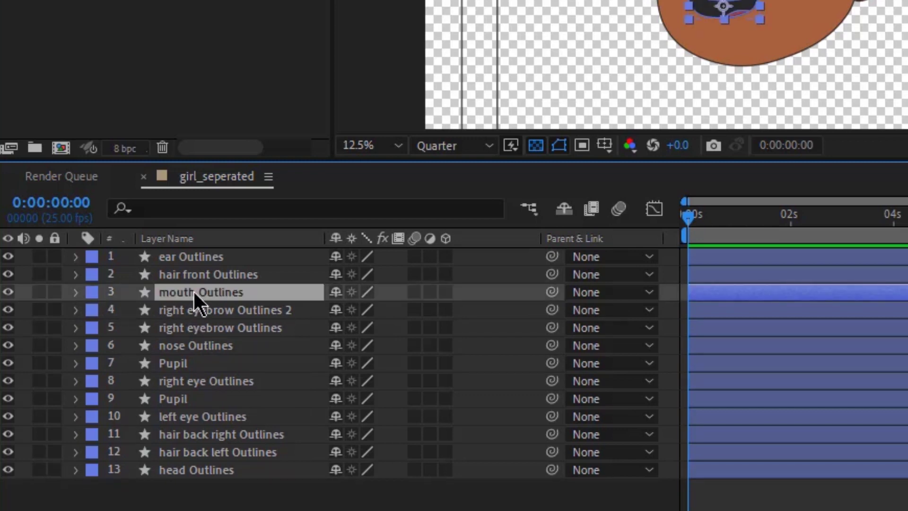
{"action": "key", "text": "ctrl+d"}
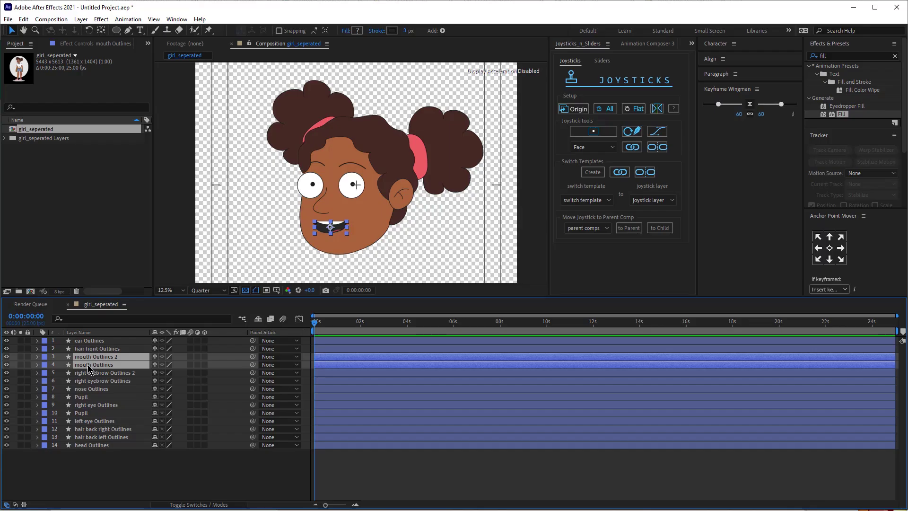
Pre-compose the two mouth Outlines layers into a new composition named Mouth
{"action": "right_click", "coordinate": [88, 367]}
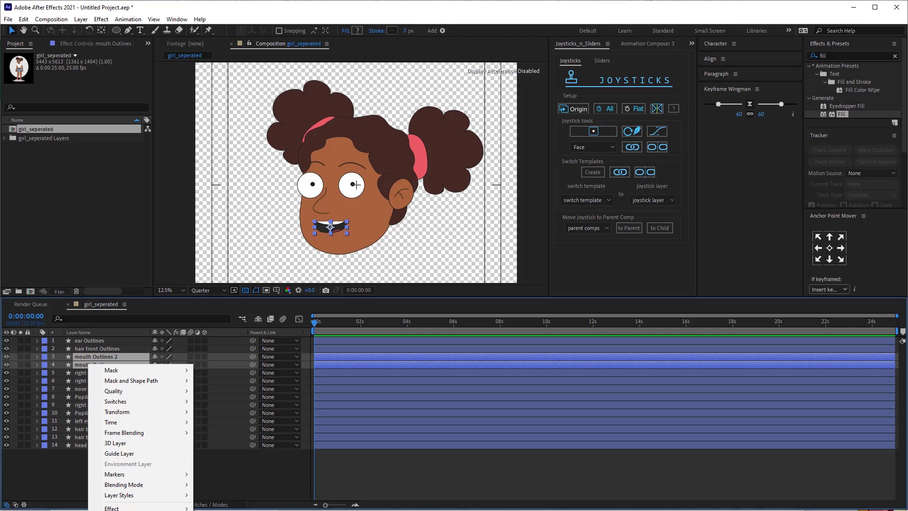
{"action": "key", "text": "ctrl+shift+c"}
{"action": "type", "text": "Mou"}
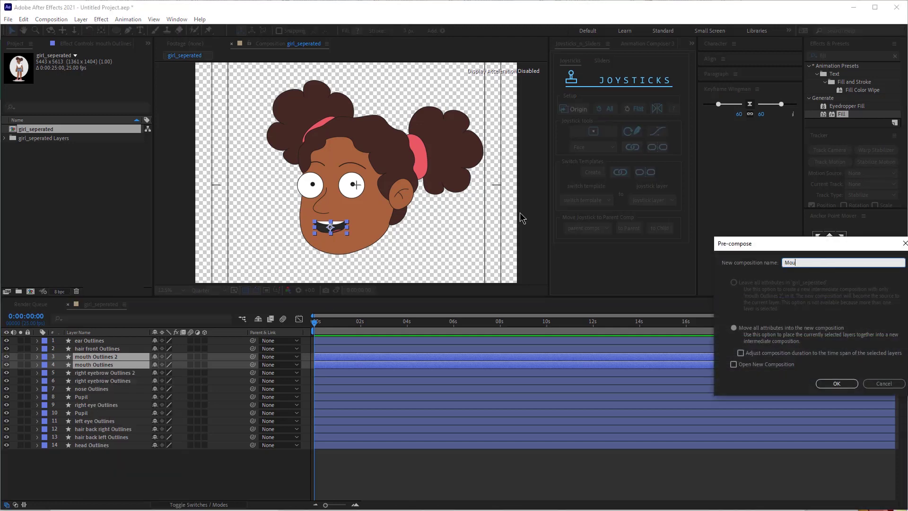
{"action": "type", "text": "th"}
{"action": "key", "text": "Return"}
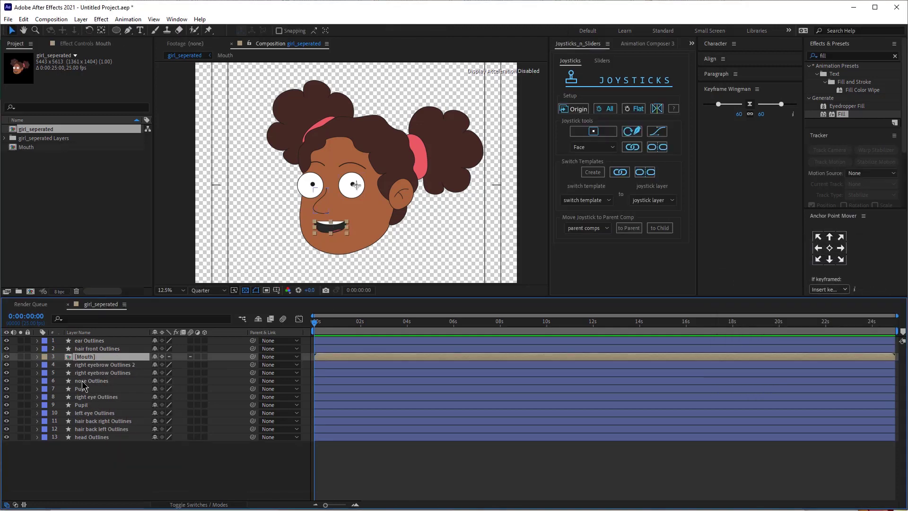
Pre-compose both Pupil layers and the right and left eye Outlines into a new composition named Eyes
{"action": "left_click", "coordinate": [86, 391]}
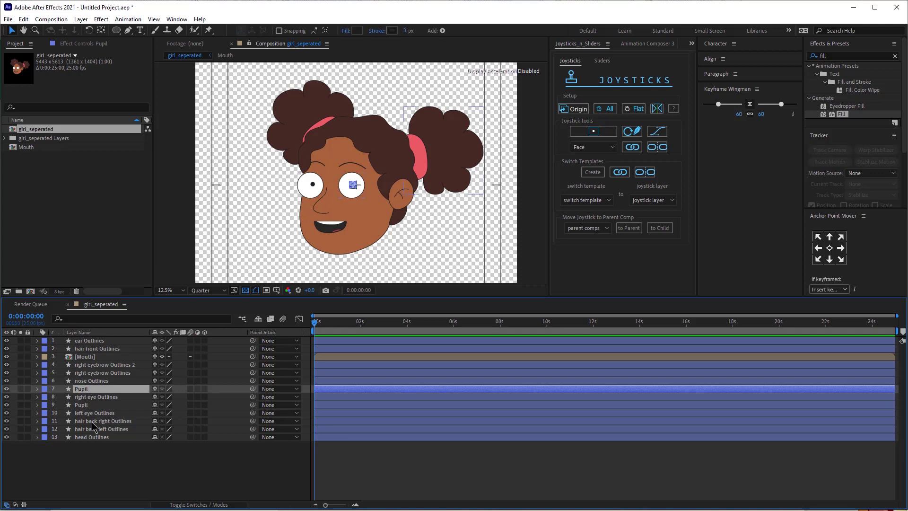
{"action": "left_click", "coordinate": [87, 414], "text": "shift"}
{"action": "left_click", "coordinate": [7, 389]}
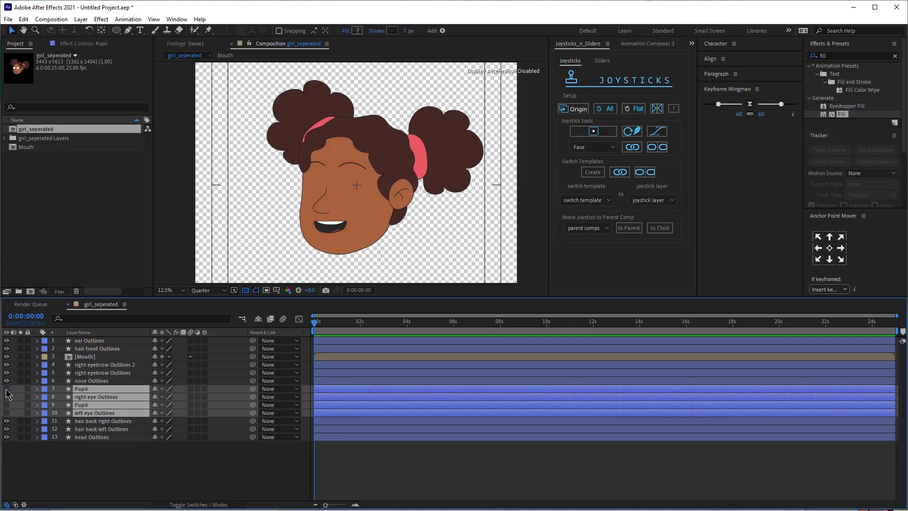
{"action": "left_click", "coordinate": [6, 390]}
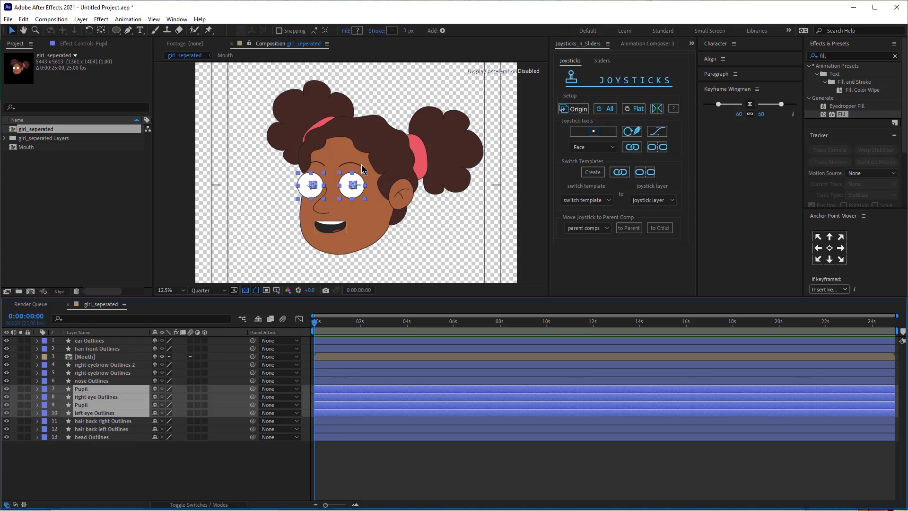
{"action": "right_click", "coordinate": [87, 412]}
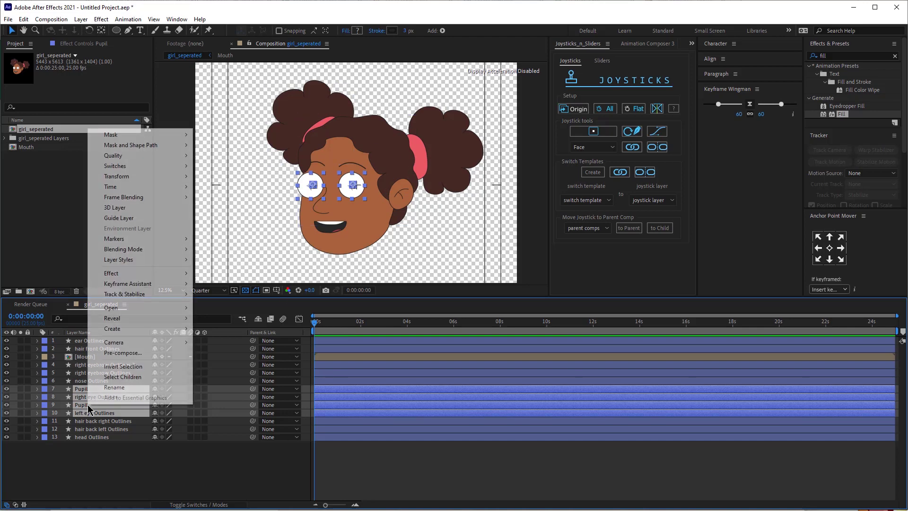
{"action": "left_click", "coordinate": [118, 353]}
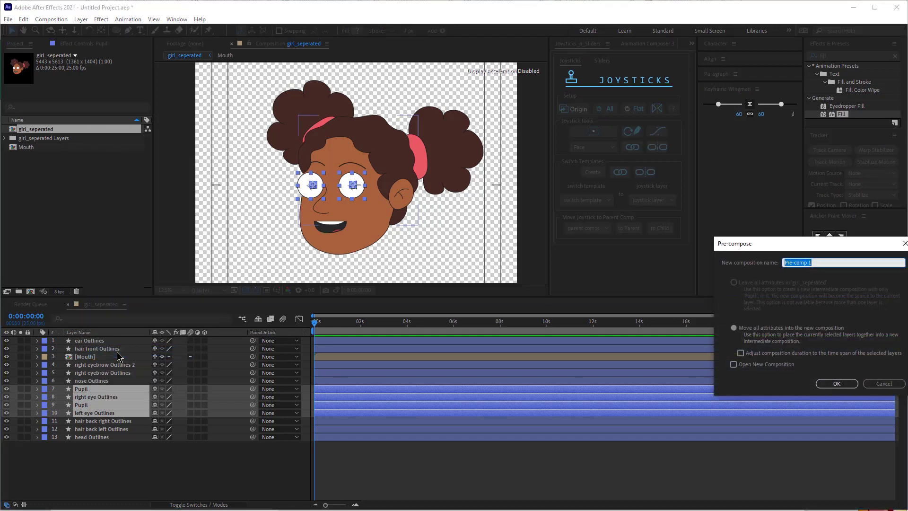
{"action": "type", "text": "Eyes"}
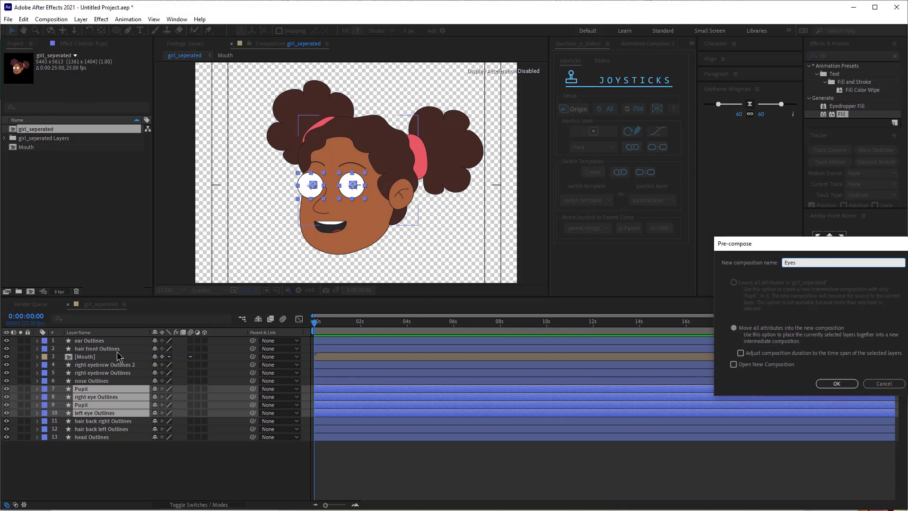
{"action": "key", "text": "Return"}
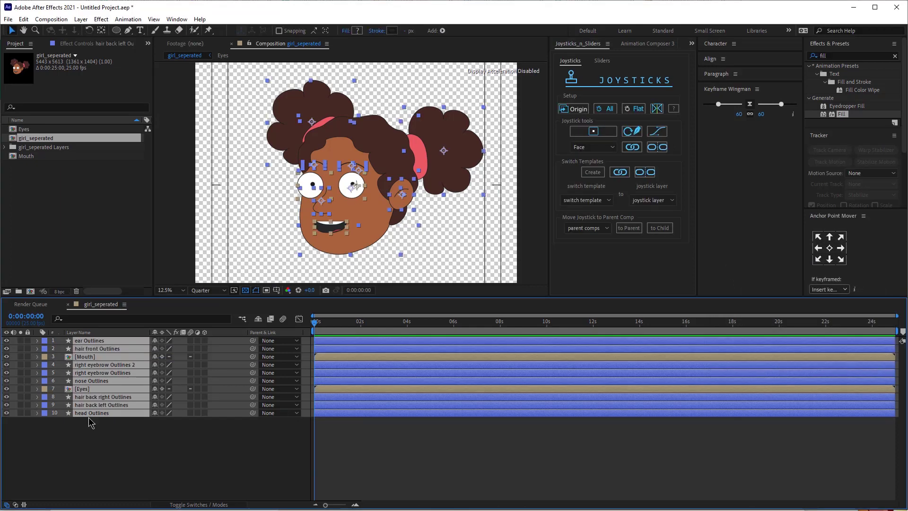
Parent every layer except head Outlines to the head Outlines layer
{"action": "left_click", "coordinate": [95, 415], "text": "ctrl"}
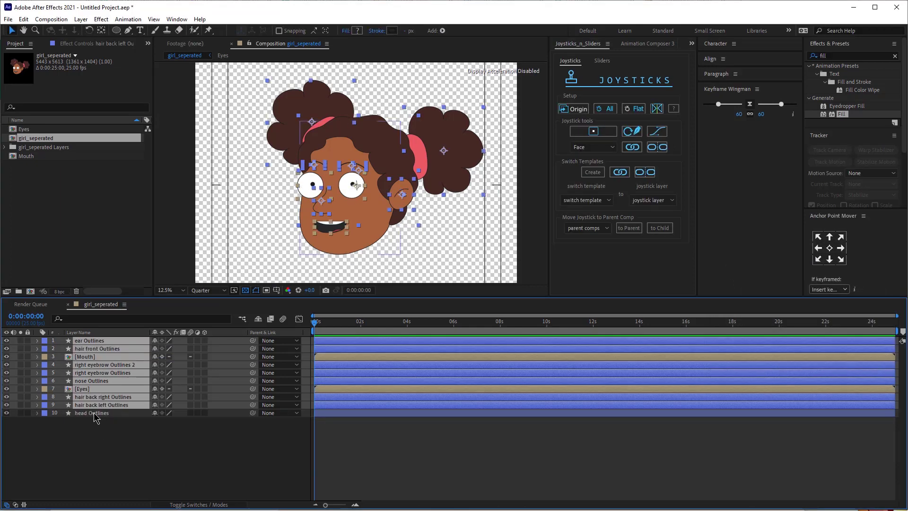
{"action": "left_click_drag", "start_coordinate": [253, 404], "coordinate": [89, 419]}
{"action": "left_click", "coordinate": [87, 415]}
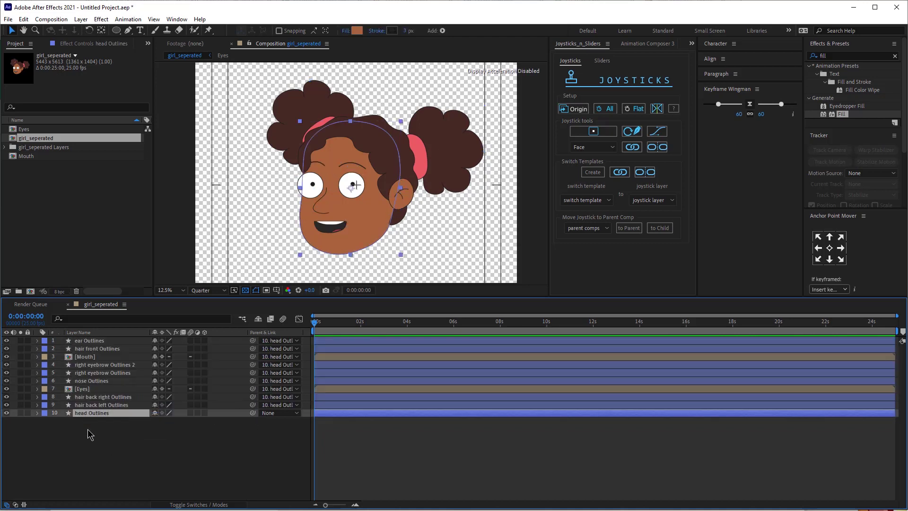
{"action": "left_click", "coordinate": [86, 432]}
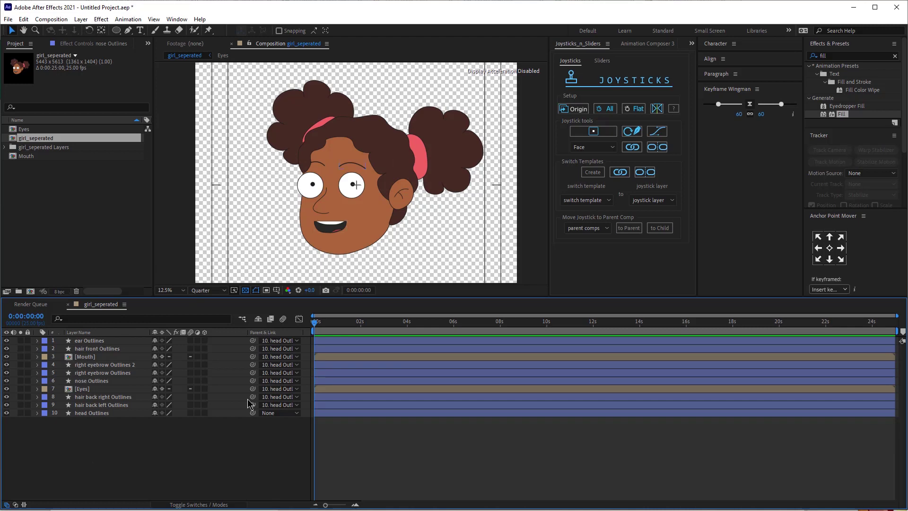
Add a Position keyframe to the head Outlines layer at 0:00:00:00
{"action": "left_click_drag", "start_coordinate": [325, 504], "coordinate": [343, 505]}
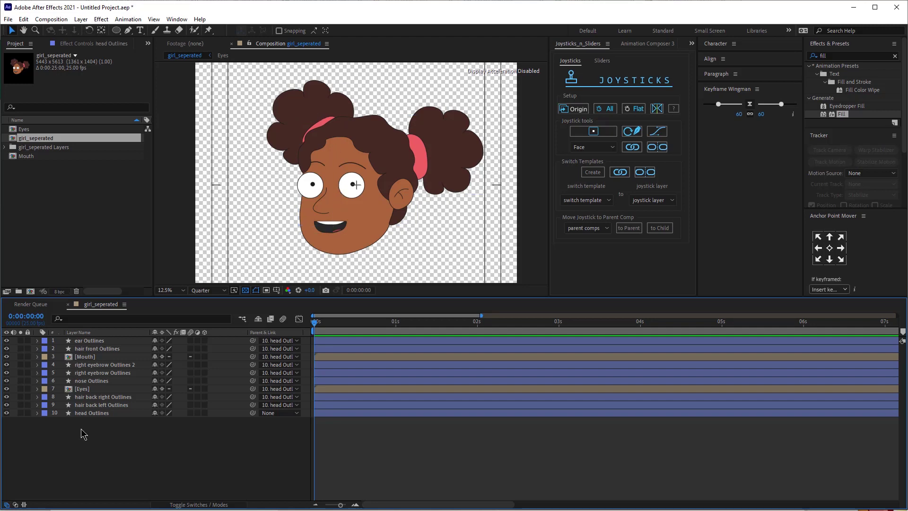
{"action": "left_click", "coordinate": [89, 413]}
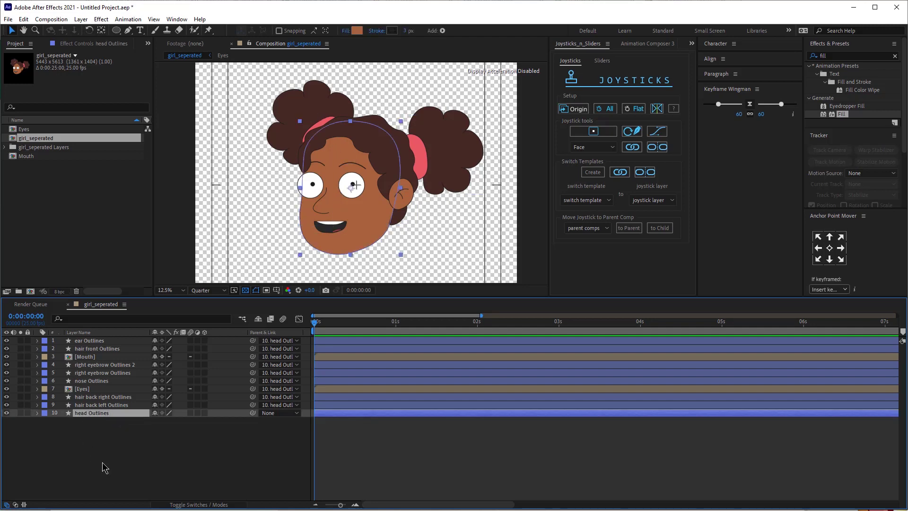
{"action": "key", "text": "p"}
{"action": "left_click", "coordinate": [61, 422]}
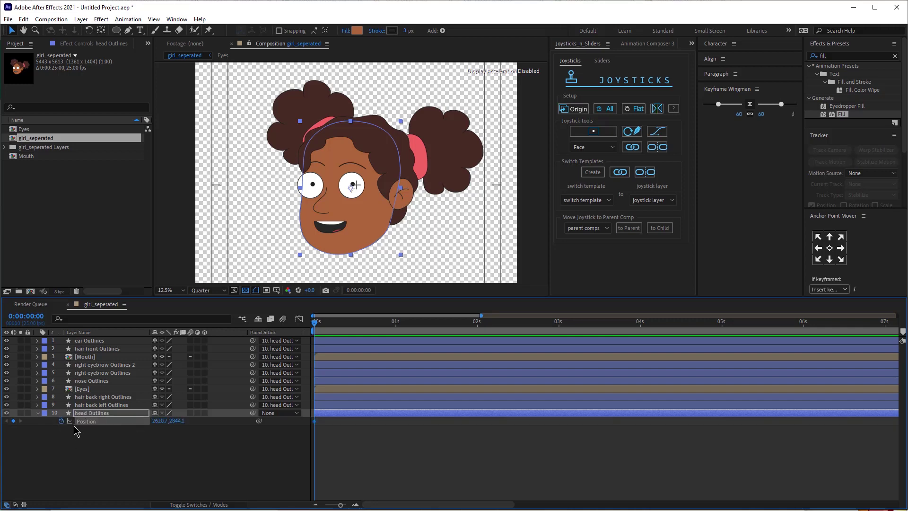
At 0:00:00:10, move the head straight down to position 2620.7, 2916.1 to keyframe the dip
{"action": "left_click_drag", "start_coordinate": [340, 506], "coordinate": [343, 506]}
{"action": "left_click_drag", "start_coordinate": [341, 331], "coordinate": [361, 336]}
{"action": "key", "text": "Down"}
{"action": "key", "text": "Down"}
{"action": "key", "text": "Down"}
{"action": "key", "text": "Down"}
{"action": "key", "text": "Down"}
{"action": "key", "text": "Down"}
{"action": "key", "text": "Down"}
{"action": "key", "text": "Down"}
{"action": "key", "text": "Down"}
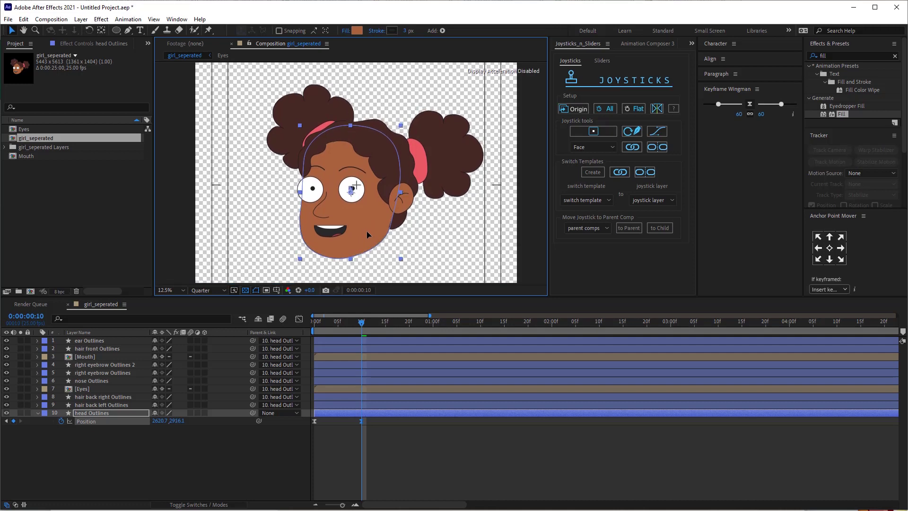
At 0:00:00:19, move the head straight up to position 2620.7, 2772.1 to keyframe the rise
{"action": "left_click_drag", "start_coordinate": [389, 333], "coordinate": [403, 332]}
{"action": "left_click", "coordinate": [368, 223]}
{"action": "key", "text": "Up"}
{"action": "key", "text": "Up"}
{"action": "key", "text": "Up"}
{"action": "key", "text": "Up"}
{"action": "key", "text": "Up"}
{"action": "key", "text": "Up"}
{"action": "key", "text": "Up"}
{"action": "key", "text": "Up"}
{"action": "key", "text": "Up"}
{"action": "key", "text": "Up"}
{"action": "key", "text": "Up"}
{"action": "key", "text": "Up"}
{"action": "key", "text": "Up"}
{"action": "key", "text": "Up"}
{"action": "key", "text": "Up"}
{"action": "key", "text": "Up"}
{"action": "key", "text": "Up"}
{"action": "key", "text": "Up"}
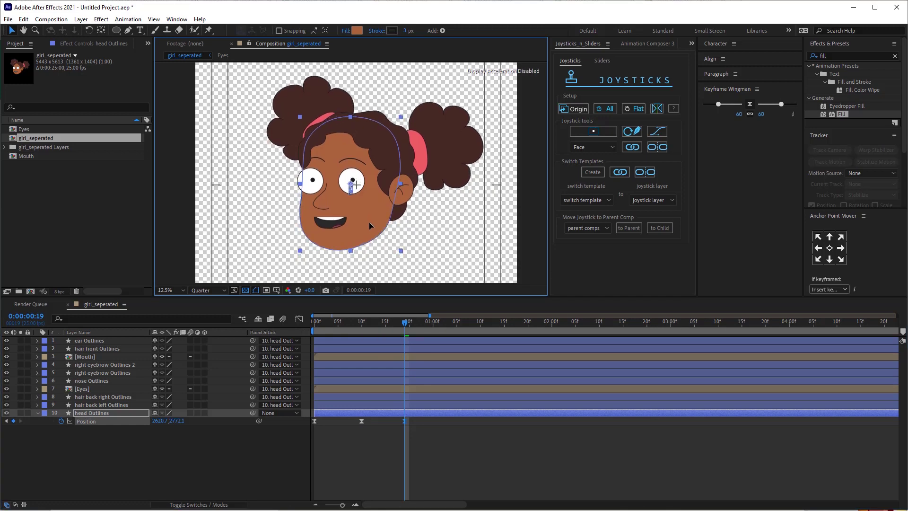
At 0:00:01:00, return the head to position 2620.7, 2844.1 to keyframe its resting pose
{"action": "left_click_drag", "start_coordinate": [428, 325], "coordinate": [434, 326]}
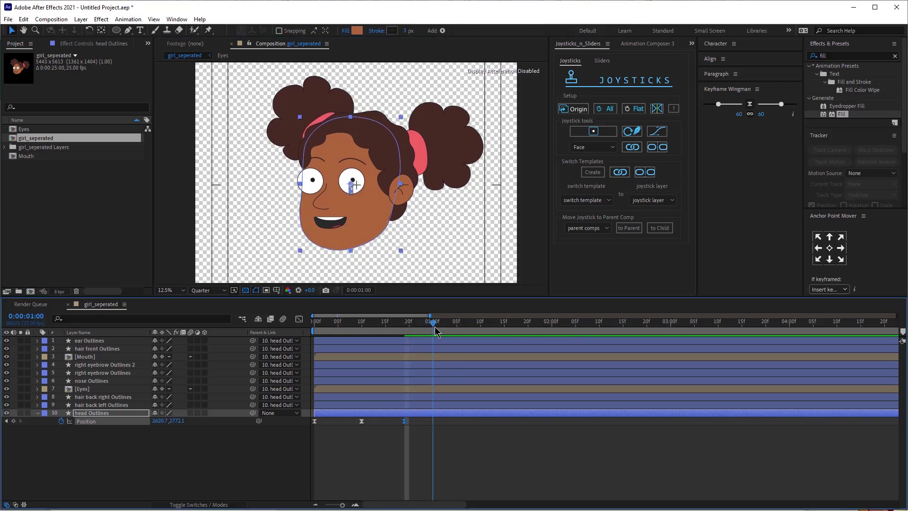
{"action": "left_click", "coordinate": [323, 430]}
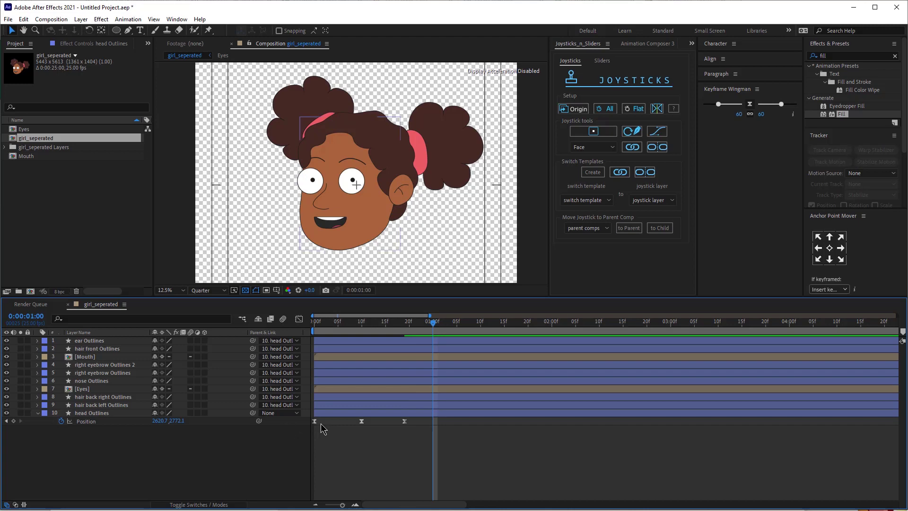
{"action": "left_click", "coordinate": [293, 422]}
{"action": "key", "text": "Down"}
{"action": "key", "text": "Down"}
{"action": "key", "text": "Down"}
{"action": "key", "text": "Down"}
{"action": "key", "text": "Down"}
{"action": "key", "text": "Down"}
{"action": "key", "text": "Down"}
{"action": "key", "text": "Down"}
{"action": "key", "text": "Down"}
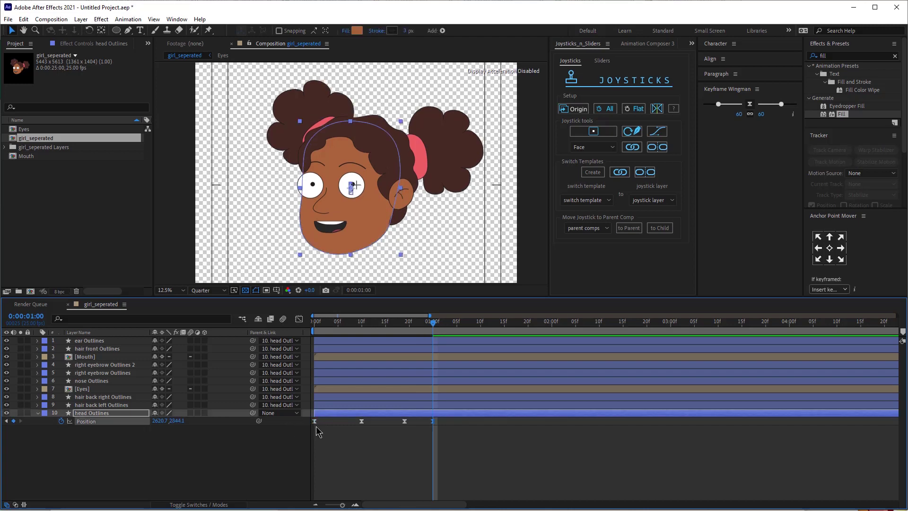
End the work area at 0:00:01:00 and preview the head movement
{"action": "key", "text": "n"}
{"action": "key", "text": "space"}
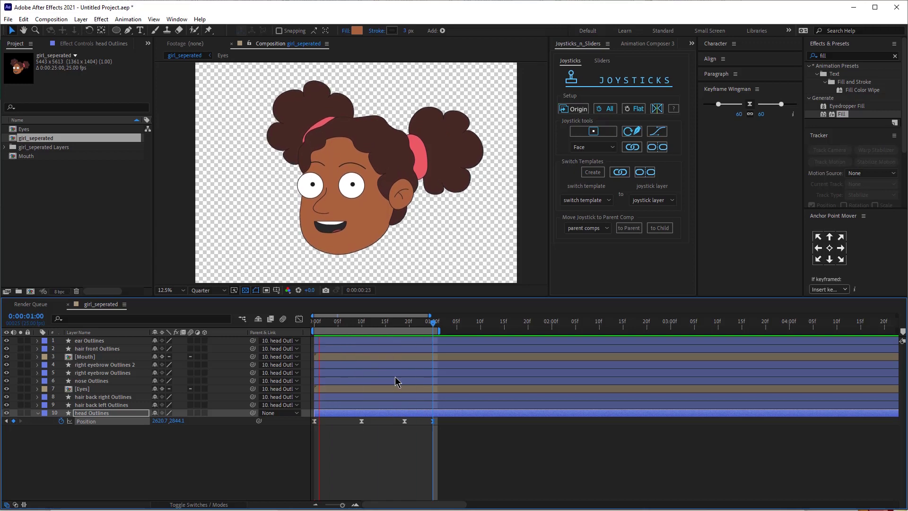
{"action": "key", "text": "space"}
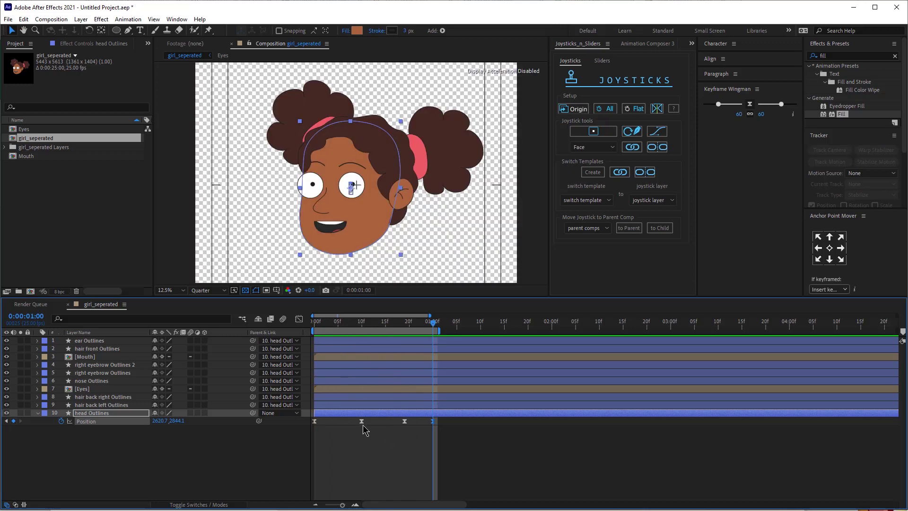
Retime the head's second Position keyframe to 0:00:00:06 and its third to 0:00:00:14, and preview the motion
{"action": "left_click_drag", "start_coordinate": [362, 421], "coordinate": [342, 421]}
{"action": "left_click_drag", "start_coordinate": [404, 421], "coordinate": [380, 421]}
{"action": "key", "text": "space"}
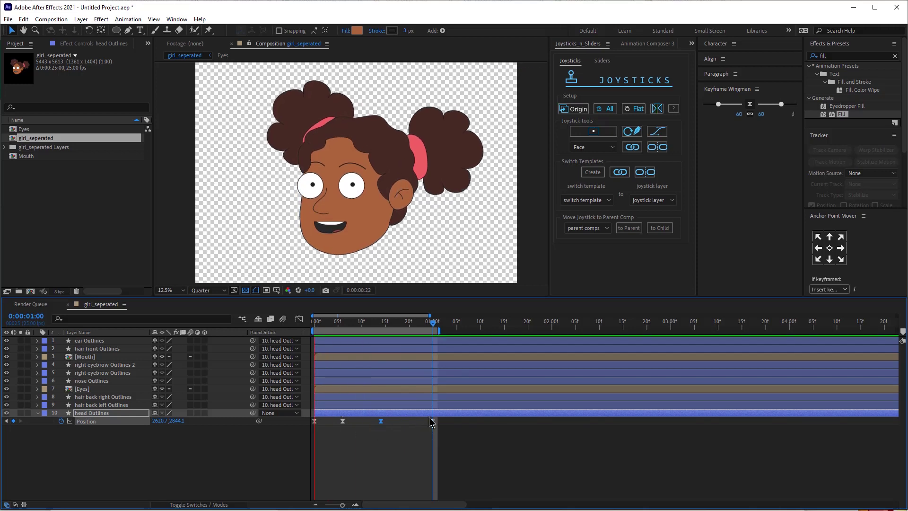
Show the head's Position keyframes in the Graph Editor and separate Position into X and Y dimensions
{"action": "left_click", "coordinate": [318, 328]}
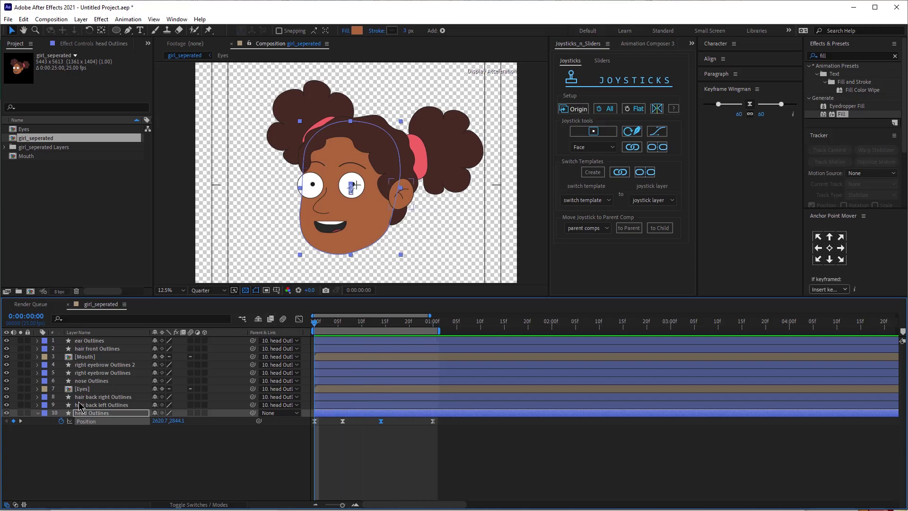
{"action": "left_click", "coordinate": [299, 319]}
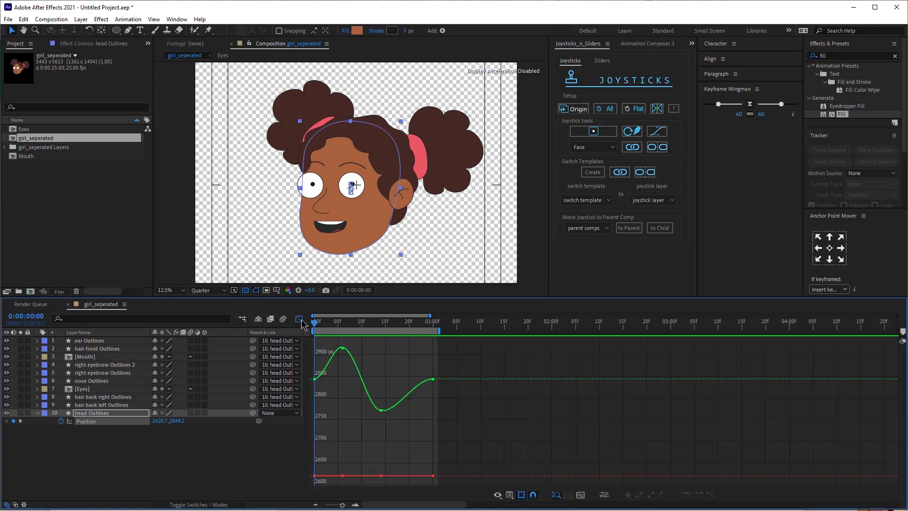
{"action": "left_click", "coordinate": [342, 349]}
{"action": "mouse_move", "coordinate": [458, 447]}
{"action": "left_mouse_down"}
{"action": "mouse_move", "coordinate": [271, 367]}
{"action": "mouse_move", "coordinate": [266, 342]}
{"action": "left_mouse_up"}
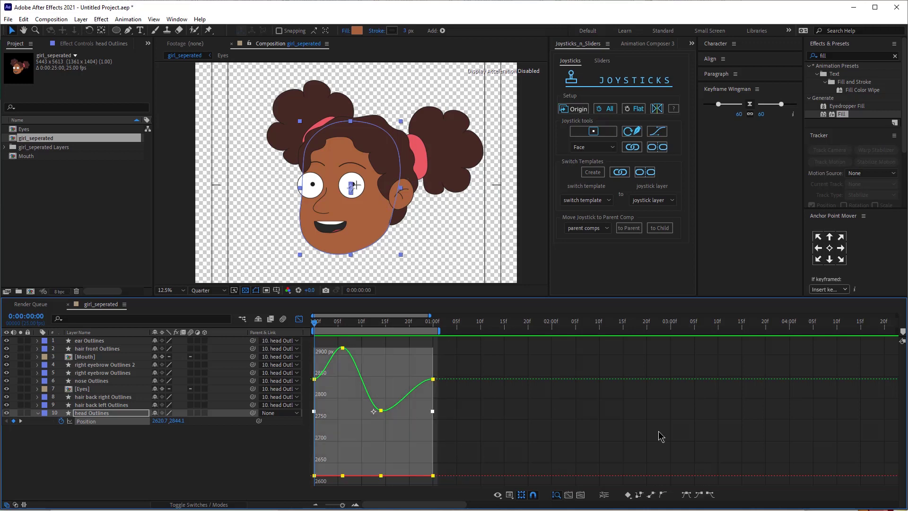
{"action": "left_click", "coordinate": [604, 494]}
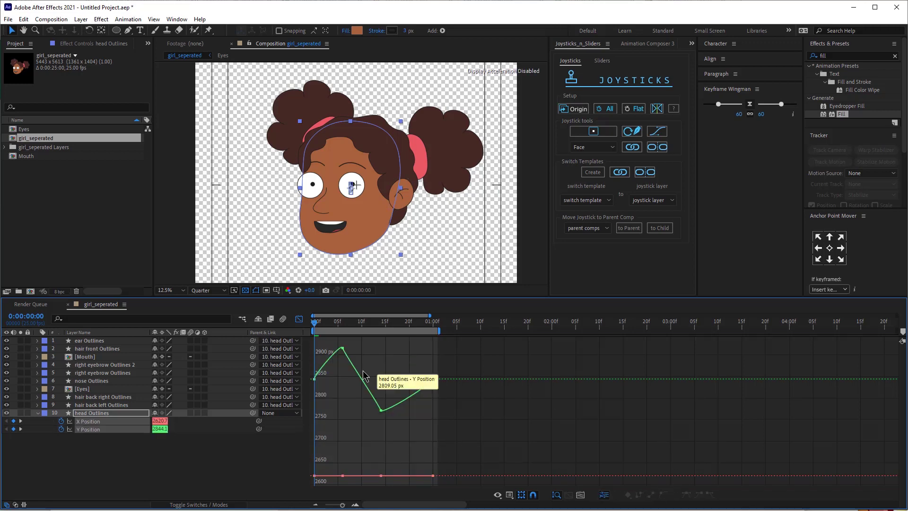
Smooth the head's Y Position curve by adjusting its keyframe handles, preview the easing and leave the Graph Editor
{"action": "left_click", "coordinate": [342, 350]}
{"action": "mouse_move", "coordinate": [342, 348]}
{"action": "left_mouse_down"}
{"action": "mouse_move", "coordinate": [331, 352]}
{"action": "mouse_move", "coordinate": [356, 348]}
{"action": "left_mouse_up"}
{"action": "left_click_drag", "start_coordinate": [379, 405], "coordinate": [353, 405]}
{"action": "key", "text": "space"}
{"action": "key", "text": "space"}
{"action": "left_click_drag", "start_coordinate": [431, 383], "coordinate": [399, 405]}
{"action": "key", "text": "space"}
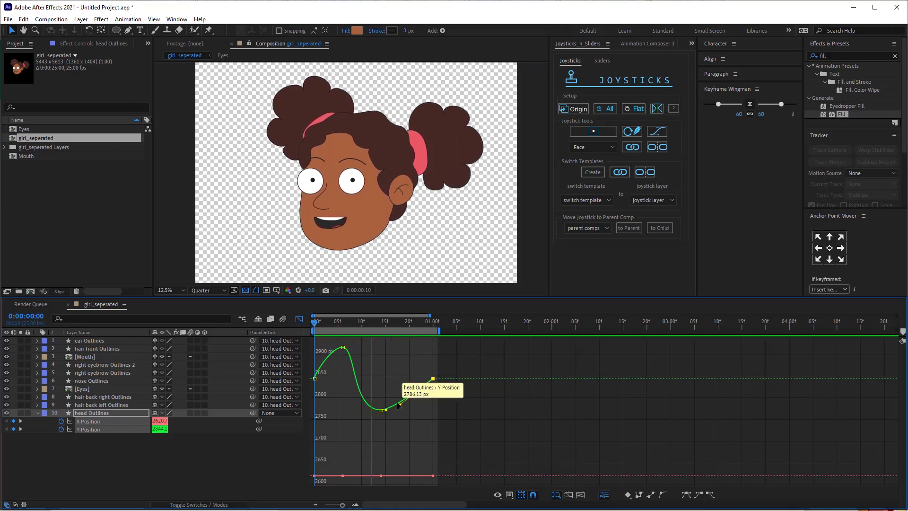
{"action": "left_click", "coordinate": [299, 319]}
{"action": "left_click", "coordinate": [219, 453]}
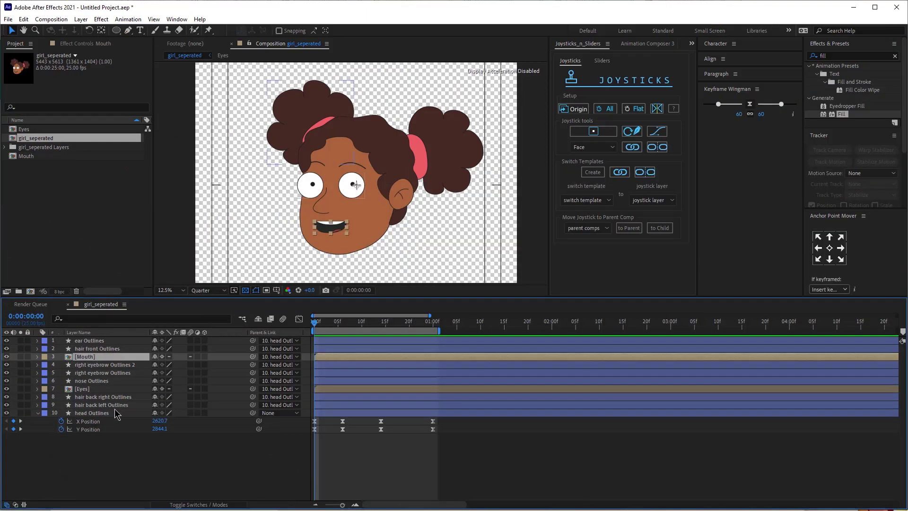
Add Position keyframes at 0:00:00:00 to the Mouth, both right eyebrow layers, nose Outlines and Eyes
{"action": "left_click", "coordinate": [95, 388], "text": "shift"}
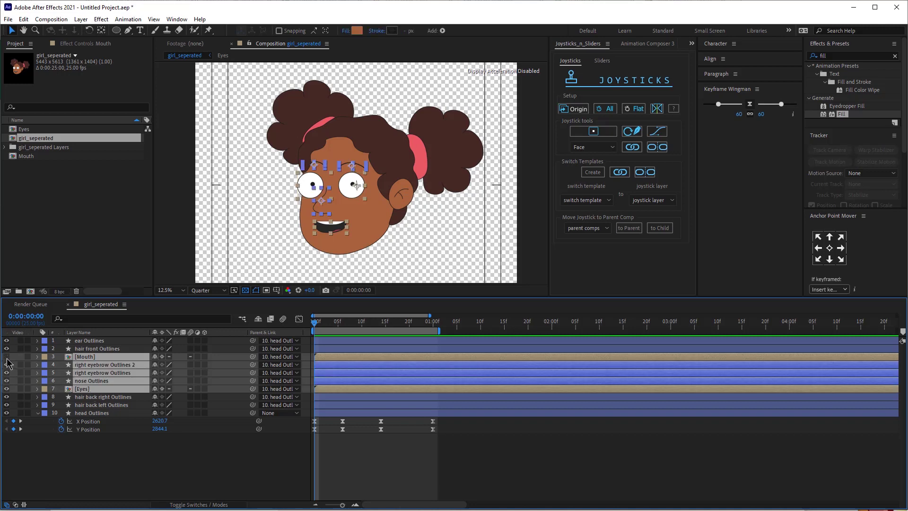
{"action": "left_click", "coordinate": [6, 358]}
{"action": "key", "text": "p"}
{"action": "left_click", "coordinate": [61, 364]}
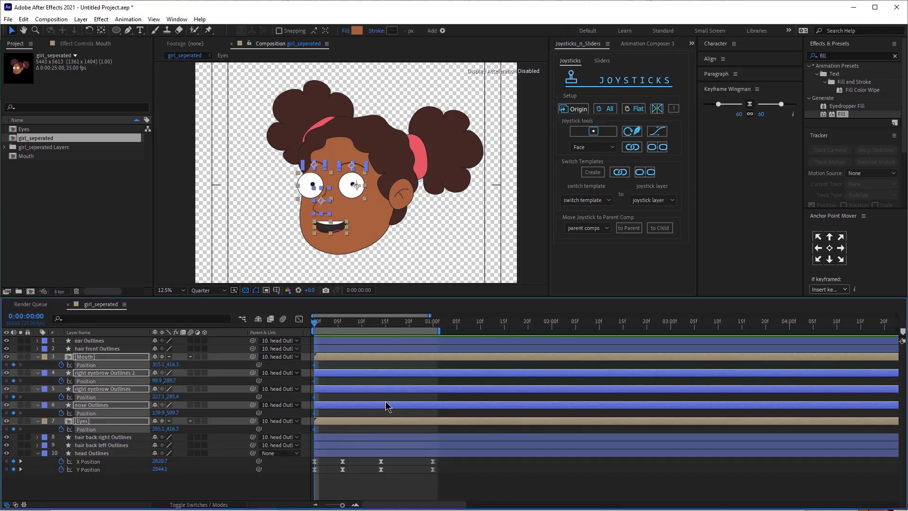
At 0:00:00:06, move the mouth, eyebrows, nose and eyes straight down together, with Mouth at 355.1, 433.6
{"action": "left_click", "coordinate": [336, 325]}
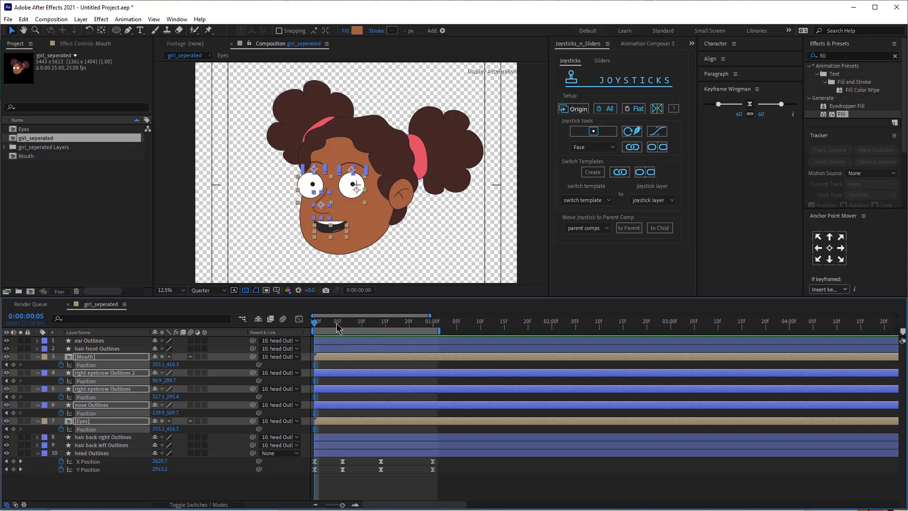
{"action": "left_click_drag", "start_coordinate": [337, 324], "coordinate": [343, 323]}
{"action": "left_click_drag", "start_coordinate": [338, 231], "coordinate": [338, 234]}
At 0:00:00:14, move the mouth, eyebrows, nose and eyes straight up together, with Mouth at 355.1, 401.9
{"action": "left_click_drag", "start_coordinate": [376, 323], "coordinate": [380, 322]}
{"action": "left_click_drag", "start_coordinate": [337, 224], "coordinate": [337, 221]}
{"action": "key", "text": "shift+Up"}
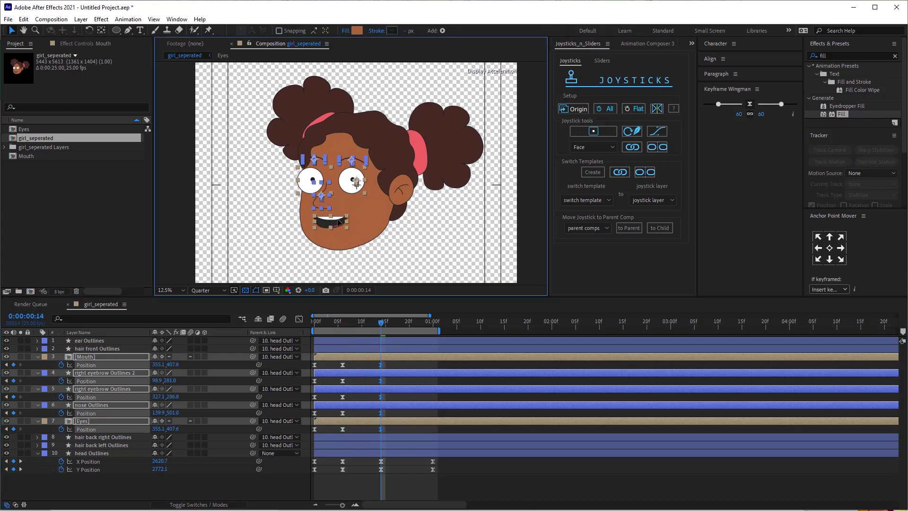
Copy the first Position keyframes of the Mouth and both right eyebrow layers to 0:00:01:00
{"action": "left_click", "coordinate": [433, 325]}
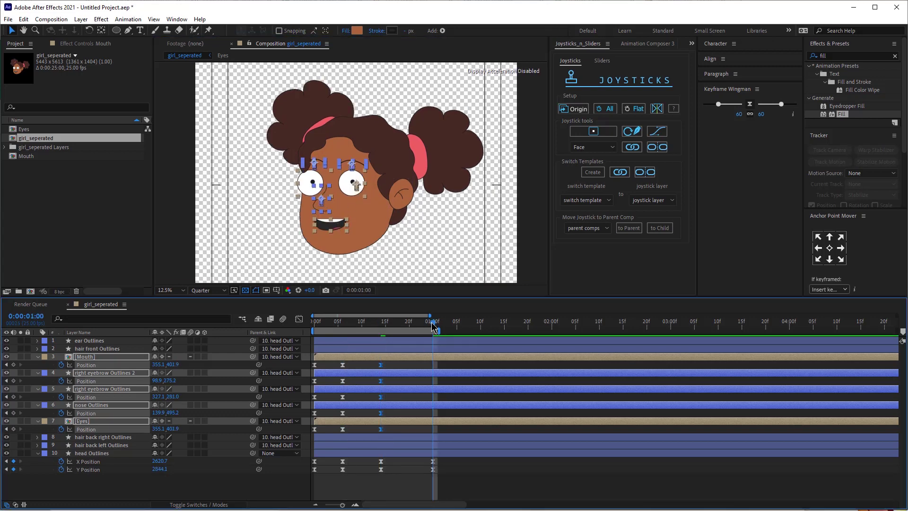
{"action": "left_click", "coordinate": [314, 365]}
{"action": "key", "text": "ctrl+c"}
{"action": "key", "text": "ctrl+v"}
{"action": "left_click", "coordinate": [315, 381]}
{"action": "key", "text": "ctrl+c"}
{"action": "key", "text": "ctrl+v"}
{"action": "left_click", "coordinate": [314, 397]}
{"action": "key", "text": "ctrl+c"}
{"action": "key", "text": "ctrl+v"}
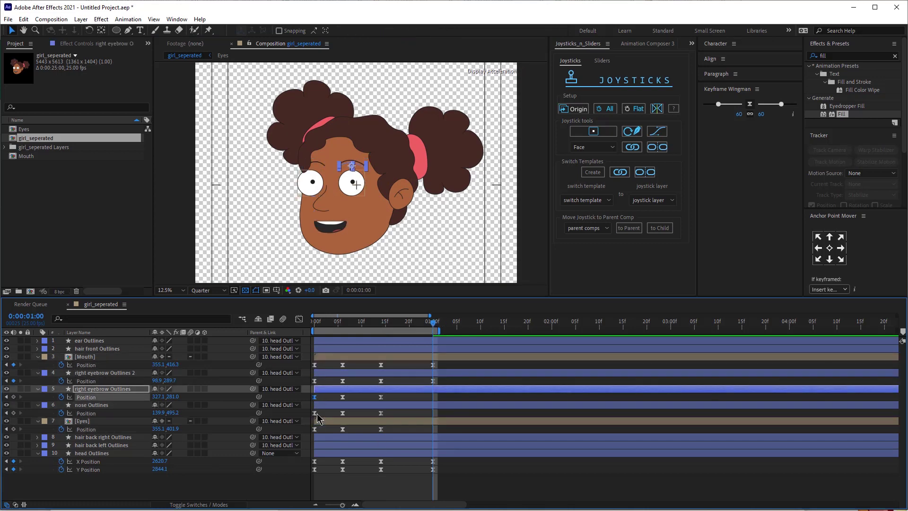
Copy the first Position keyframes of nose Outlines and Eyes to 0:00:01:00 and preview the animation
{"action": "left_click", "coordinate": [314, 412]}
{"action": "key", "text": "ctrl+c"}
{"action": "key", "text": "ctrl+v"}
{"action": "left_click", "coordinate": [314, 429]}
{"action": "key", "text": "ctrl+c"}
{"action": "key", "text": "ctrl+v"}
{"action": "key", "text": "space"}
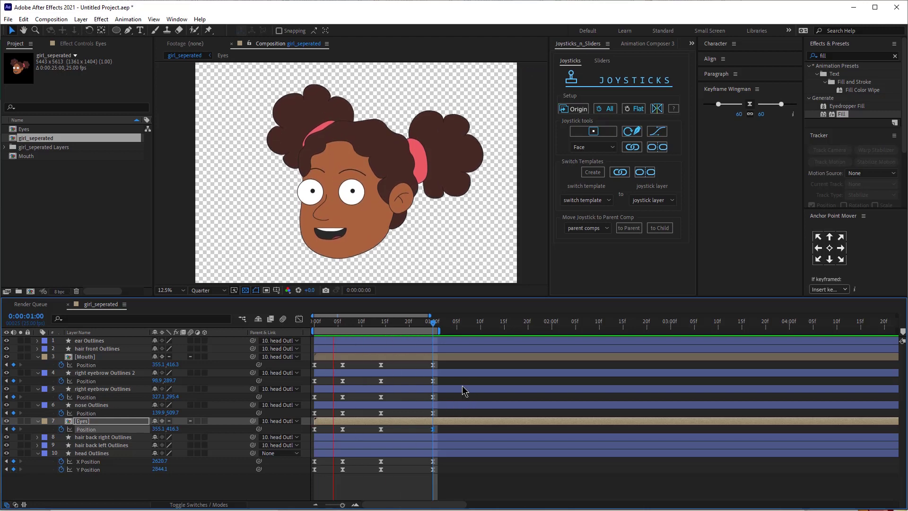
Lower the facial features' 0:00:00:14 Position keyframes slightly, with Mouth at 355.1, 410.5, and preview the result
{"action": "left_click_drag", "start_coordinate": [415, 366], "coordinate": [373, 432]}
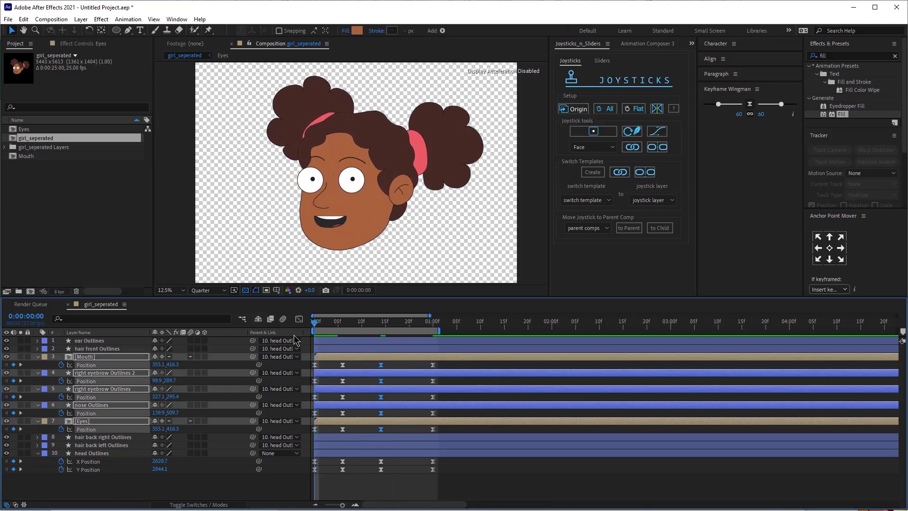
{"action": "key", "text": "space"}
{"action": "key", "text": "F2"}
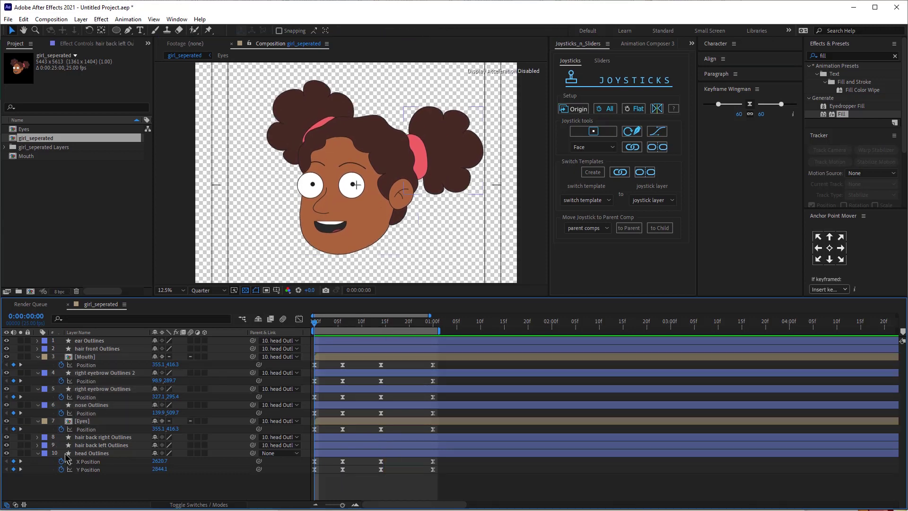
Keyframe Position for hair back right and left Outlines at 0:00:00:00, and lower them to 890.2, 213.2 and 82.8, 36.8 at 0:00:00:06
{"action": "left_click", "coordinate": [92, 444]}
{"action": "left_click", "coordinate": [92, 438], "text": "shift"}
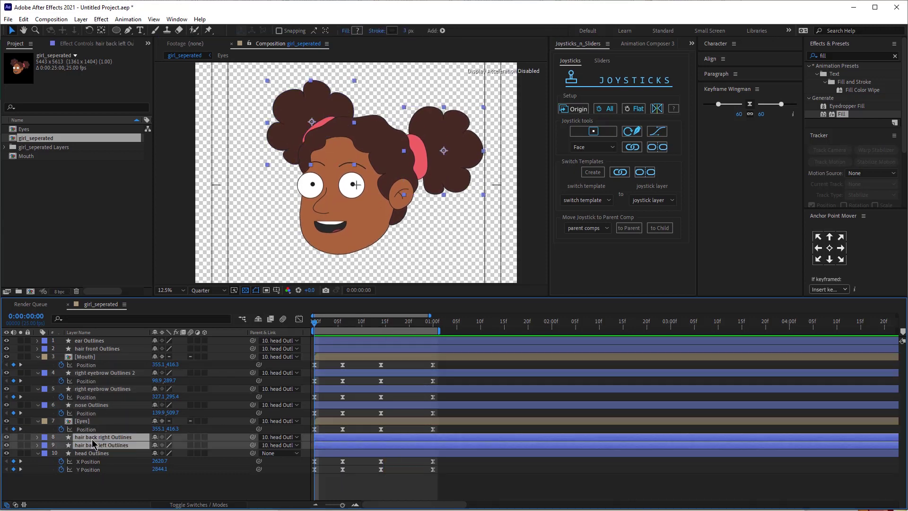
{"action": "key", "text": "p"}
{"action": "left_click", "coordinate": [86, 444]}
{"action": "left_click", "coordinate": [86, 461], "text": "ctrl"}
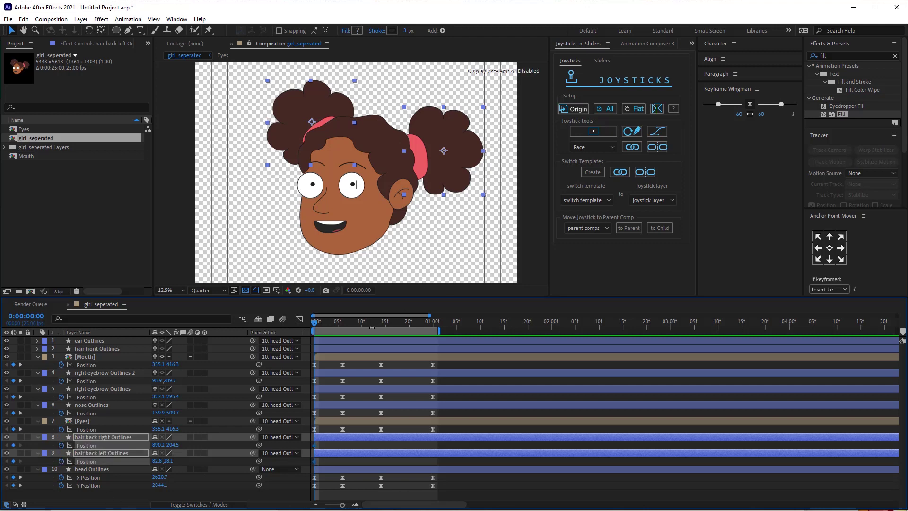
{"action": "key", "text": "k"}
{"action": "left_click_drag", "start_coordinate": [437, 164], "coordinate": [453, 159]}
At 0:00:00:14, lower hair back right and left to 890.2, 256.5 and 82.8, 80.1, and stack both layers beneath head Outlines
{"action": "key", "text": "k"}
{"action": "left_click_drag", "start_coordinate": [346, 107], "coordinate": [345, 120]}
{"action": "key", "text": "Down"}
{"action": "key", "text": "Down"}
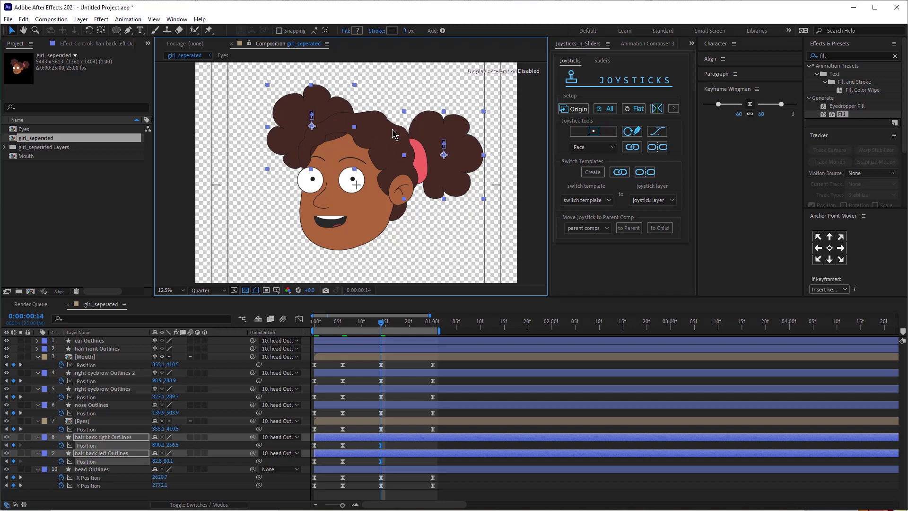
{"action": "left_click_drag", "start_coordinate": [101, 454], "coordinate": [101, 482]}
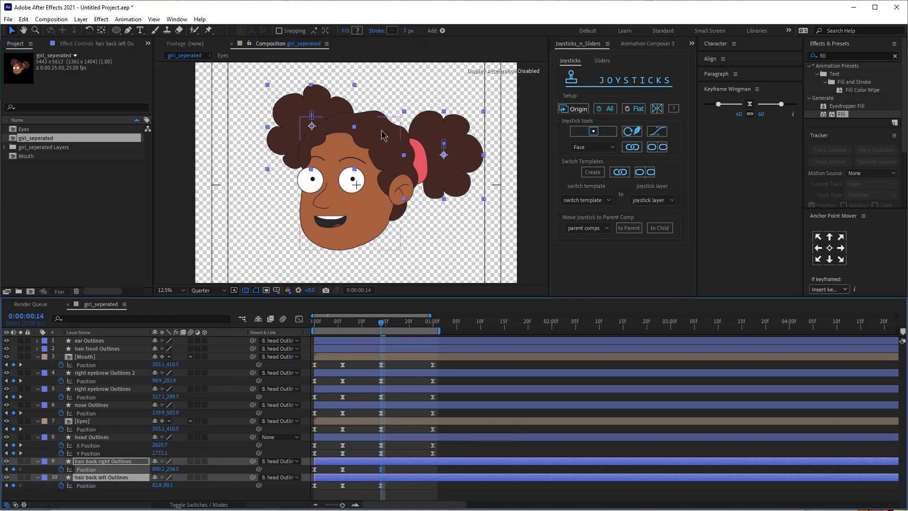
Copy the first Position keyframes of hair back right and hair back left Outlines to 0:00:01:00
{"action": "left_click", "coordinate": [435, 326]}
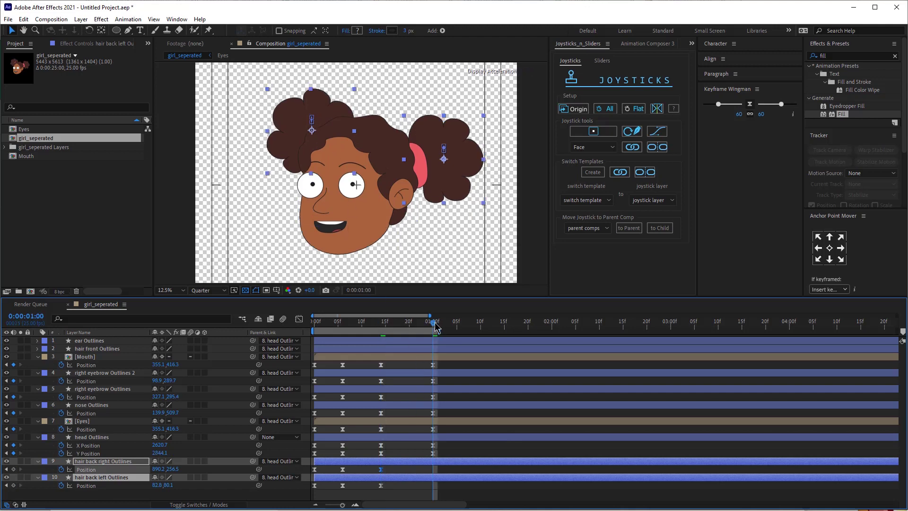
{"action": "left_click", "coordinate": [314, 469]}
{"action": "key", "text": "ctrl+c"}
{"action": "key", "text": "ctrl+v"}
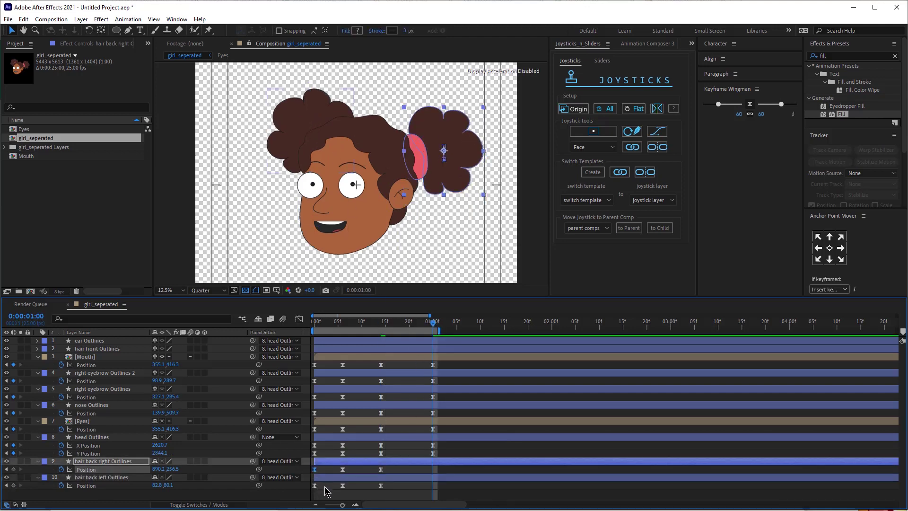
{"action": "left_click", "coordinate": [295, 495]}
{"action": "left_click", "coordinate": [314, 485]}
{"action": "key", "text": "ctrl+c"}
{"action": "key", "text": "ctrl+v"}
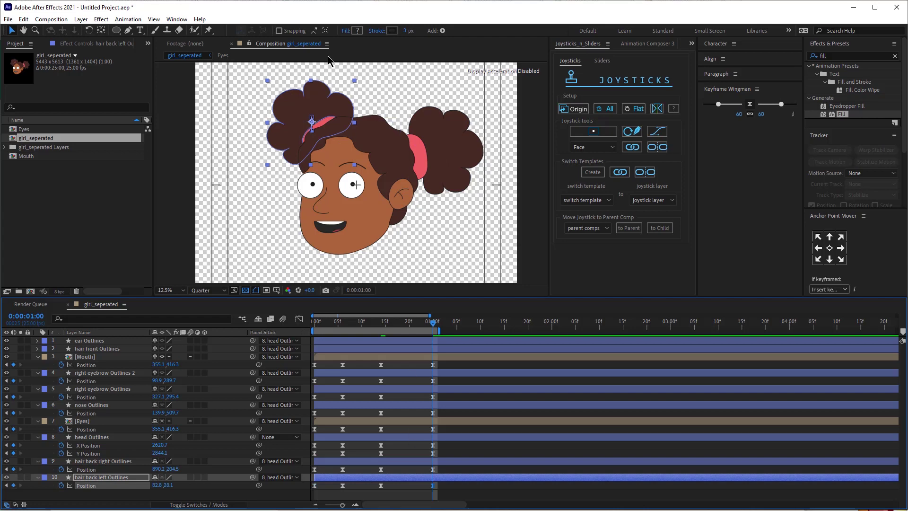
Raise the 0:00:00:14 Position keyframes of hair back right and left to 890.2, 227.7 and 82.8, 51.2, and preview the motion
{"action": "key", "text": "shift+Up"}
{"action": "key", "text": "shift+Up"}
{"action": "key", "text": "shift+Up"}
{"action": "key", "text": "shift+Up"}
{"action": "key", "text": "shift+Up"}
{"action": "key", "text": "space"}
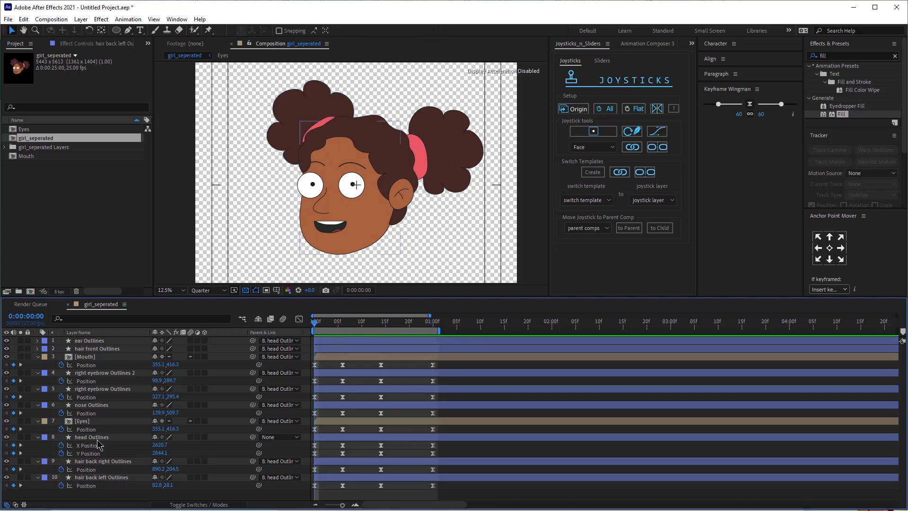
Add a Position keyframe to hair front Outlines at 0:00:00:00 and lower it to 368.0, 333.5 at 0:00:00:06
{"action": "left_click", "coordinate": [98, 349]}
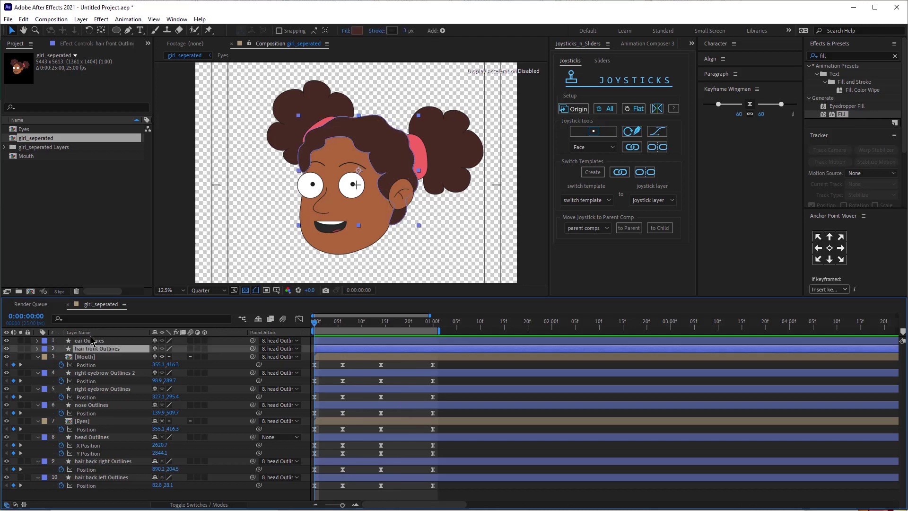
{"action": "key", "text": "p"}
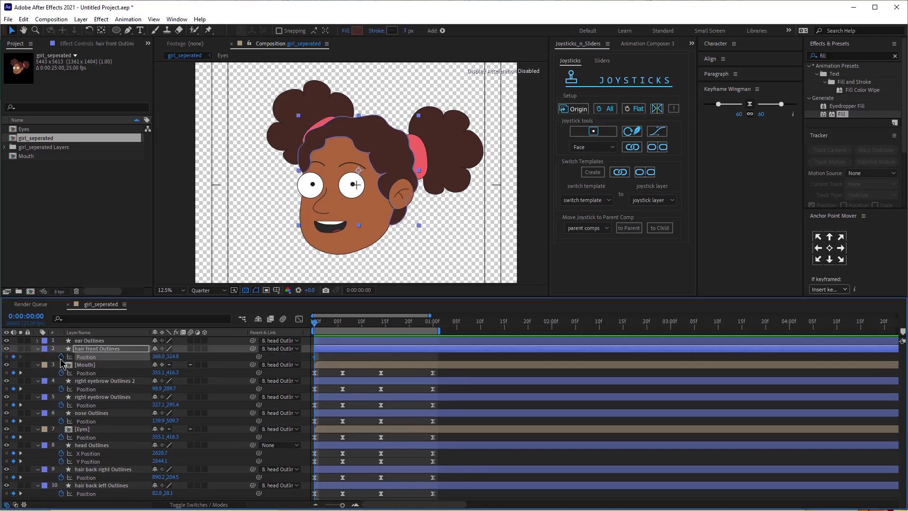
{"action": "left_click_drag", "start_coordinate": [335, 325], "coordinate": [343, 326]}
{"action": "left_click", "coordinate": [383, 149]}
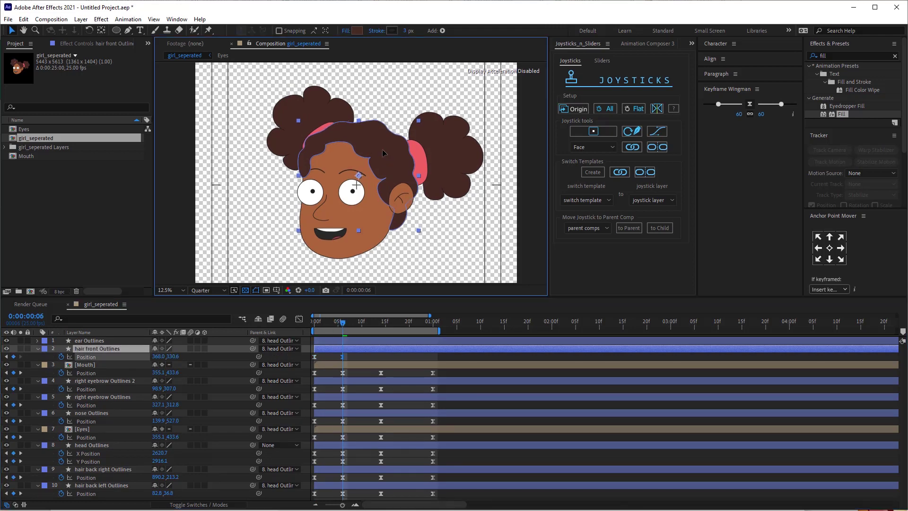
Raise hair front Outlines to 368.0, 319.0 at 0:00:00:14 and copy its first Position keyframe to 0:00:01:00
{"action": "left_click", "coordinate": [380, 324]}
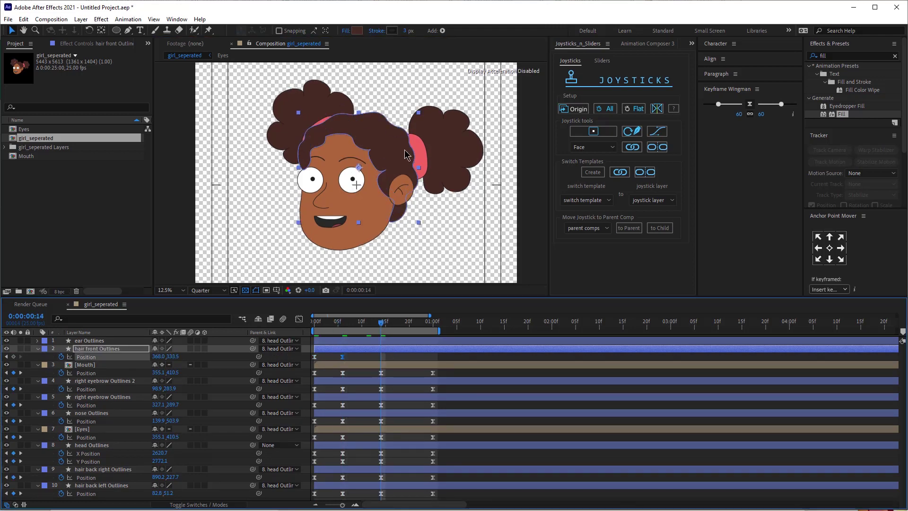
{"action": "left_click_drag", "start_coordinate": [403, 162], "coordinate": [401, 157]}
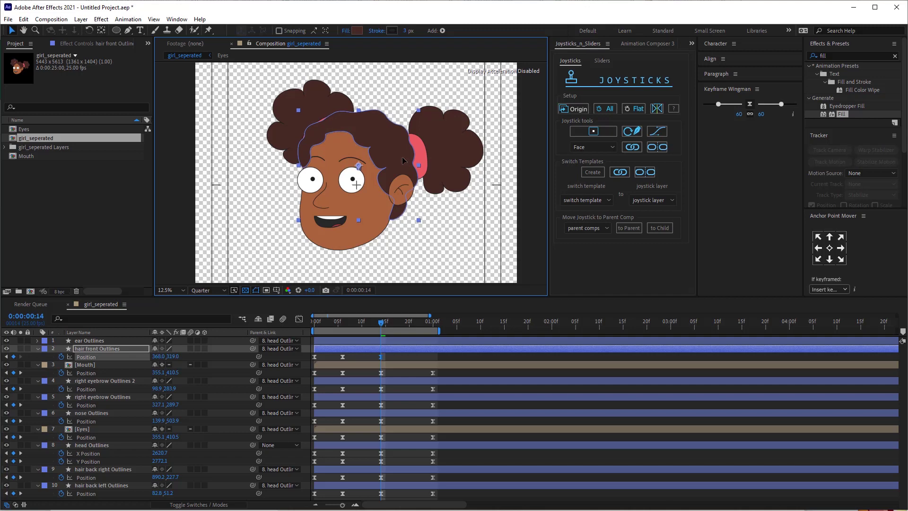
{"action": "left_click", "coordinate": [432, 323]}
{"action": "left_click_drag", "start_coordinate": [320, 360], "coordinate": [305, 355]}
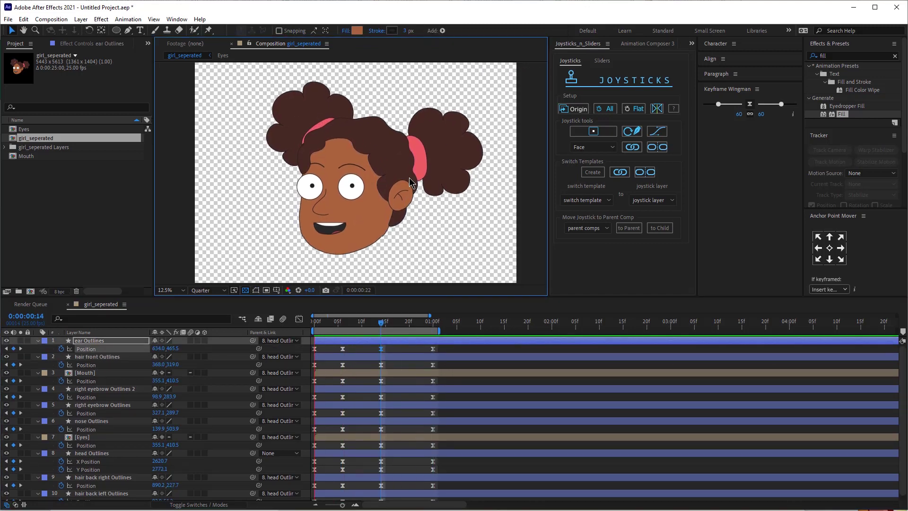
Preview the head animation, lock the girl_seperated composition viewer and make the viewer area slightly taller
{"action": "key", "text": "space"}
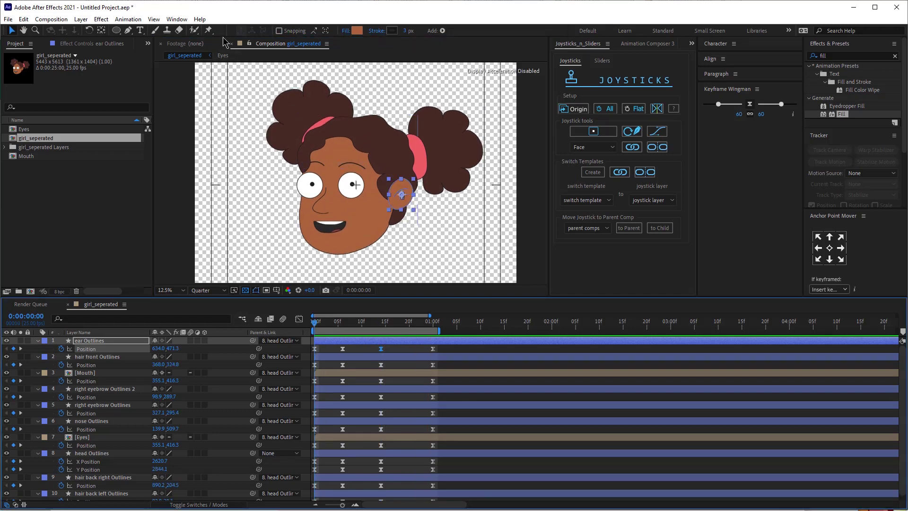
{"action": "left_click", "coordinate": [249, 43]}
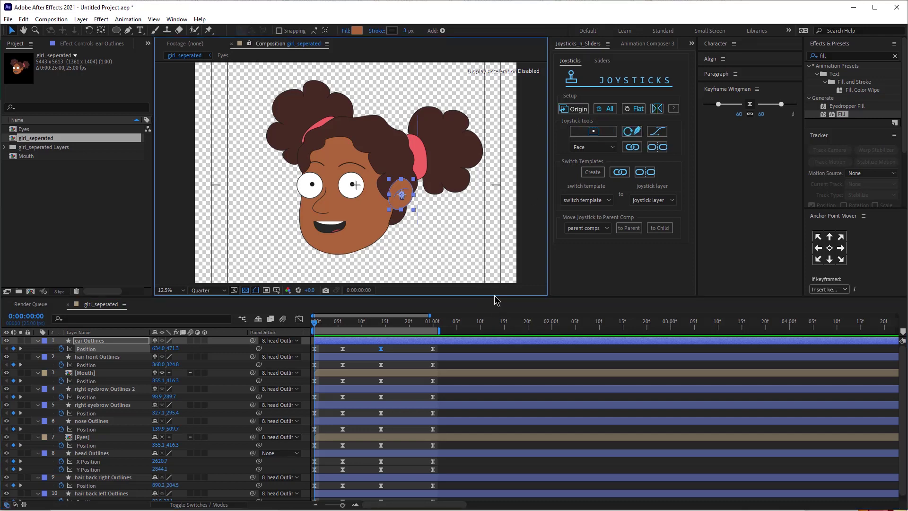
{"action": "left_click_drag", "start_coordinate": [492, 296], "coordinate": [492, 309]}
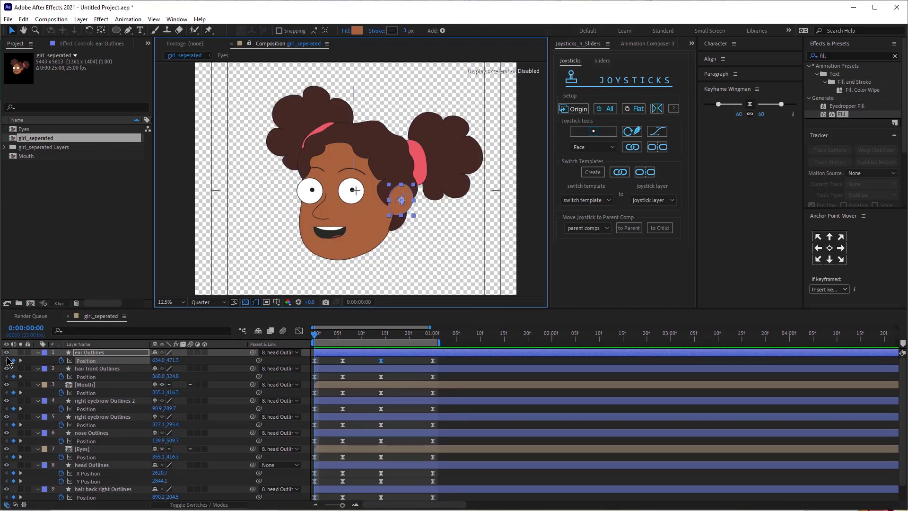
Open the Mouth precomp and dock its viewer beside the girl_seperated viewer
{"action": "left_click", "coordinate": [92, 385]}
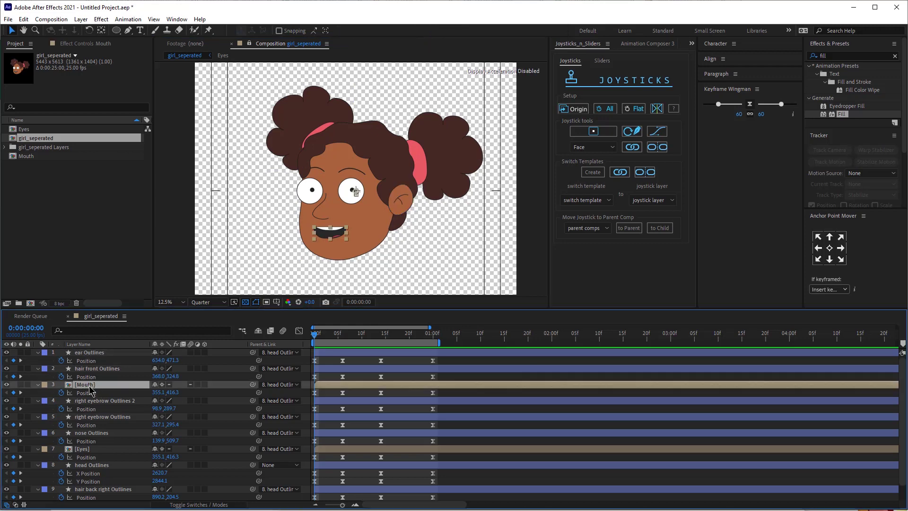
{"action": "double_click", "coordinate": [89, 385]}
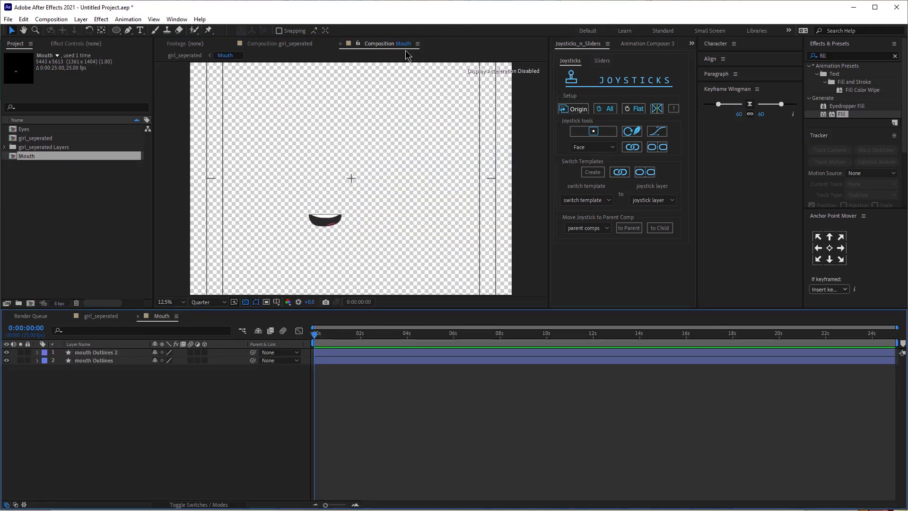
{"action": "left_click_drag", "start_coordinate": [375, 44], "coordinate": [546, 144]}
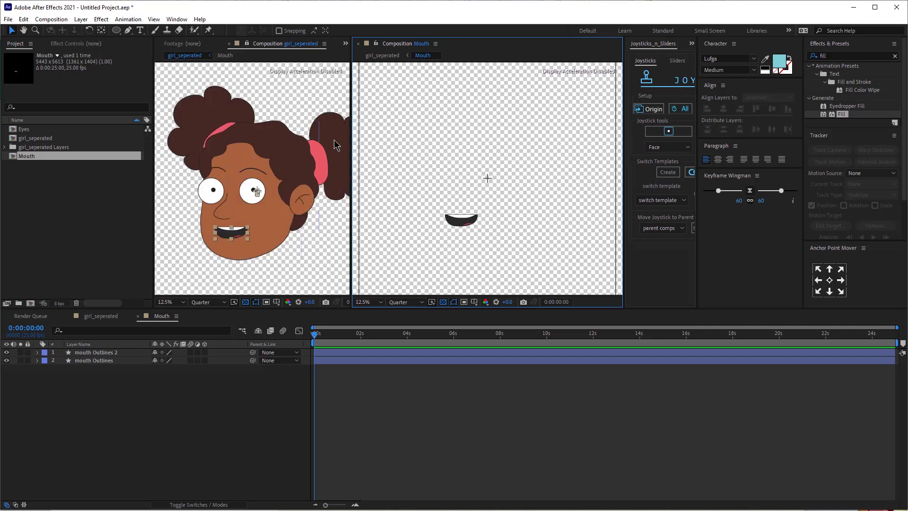
Hide Group 1 and Group 2 in the contents of the mouth Outlines layer
{"action": "left_click_drag", "start_coordinate": [468, 235], "coordinate": [459, 186]}
{"action": "scroll", "coordinate": [458, 187], "scroll_direction": "up", "scroll_amount": 1}
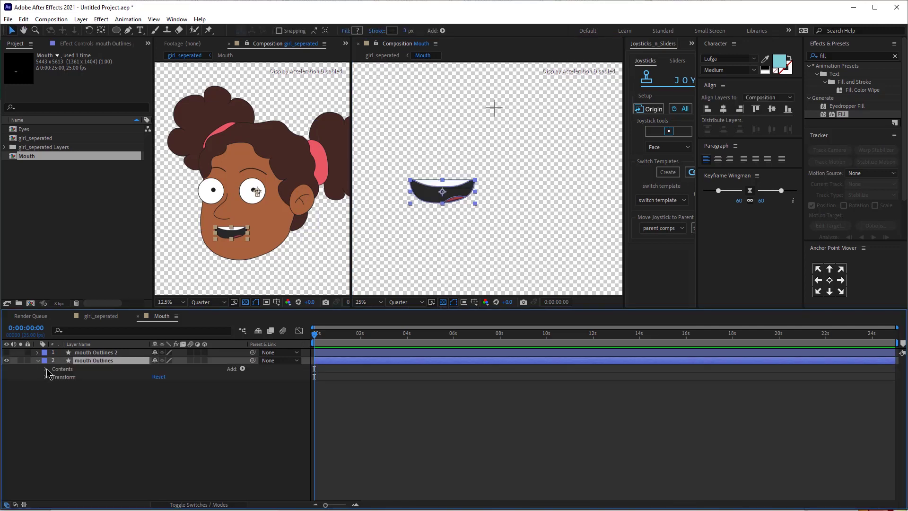
{"action": "left_click", "coordinate": [46, 369]}
{"action": "left_click", "coordinate": [62, 368]}
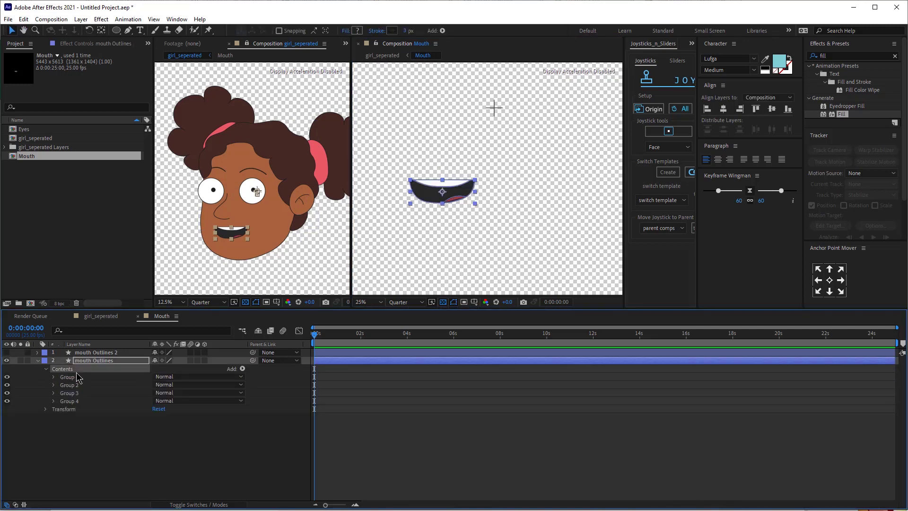
{"action": "left_click", "coordinate": [69, 376]}
{"action": "key", "text": "period"}
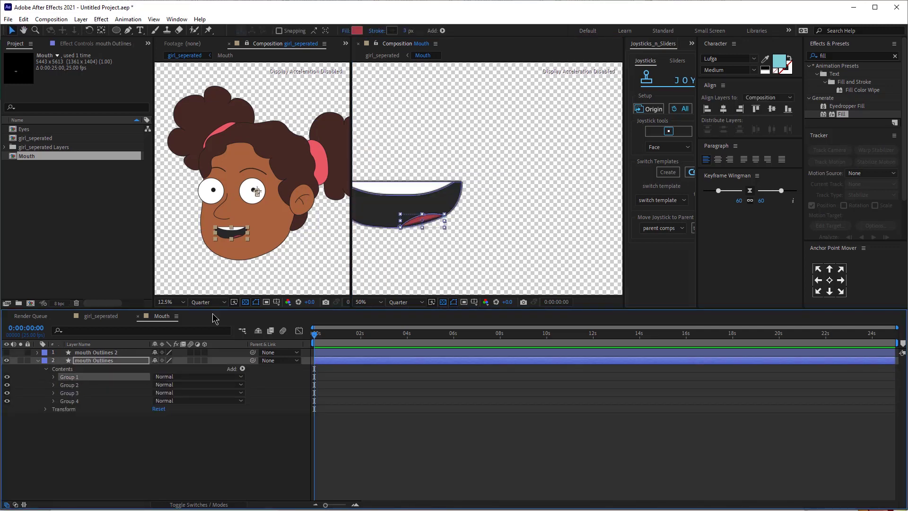
{"action": "left_click", "coordinate": [7, 384]}
{"action": "left_click", "coordinate": [8, 376]}
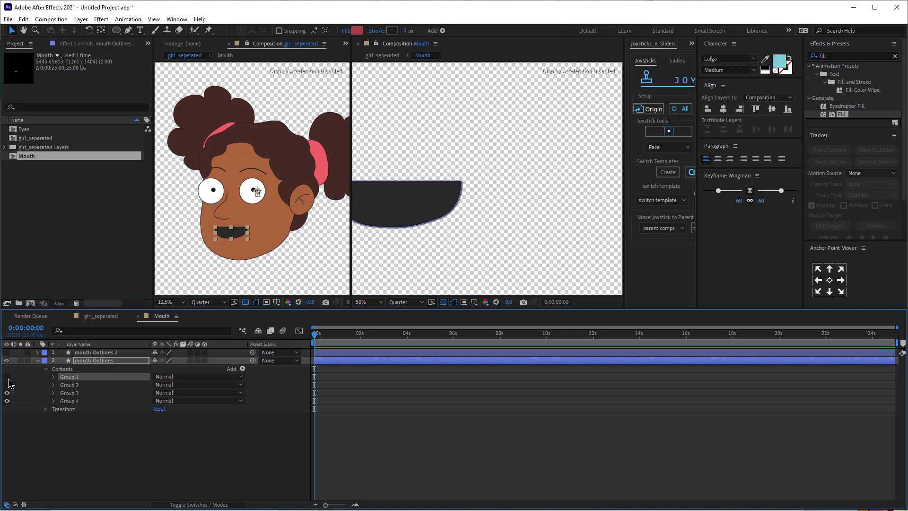
Check the dark Group 3 mouth shape and rename the mouth Outlines layer as Base
{"action": "left_click", "coordinate": [71, 392]}
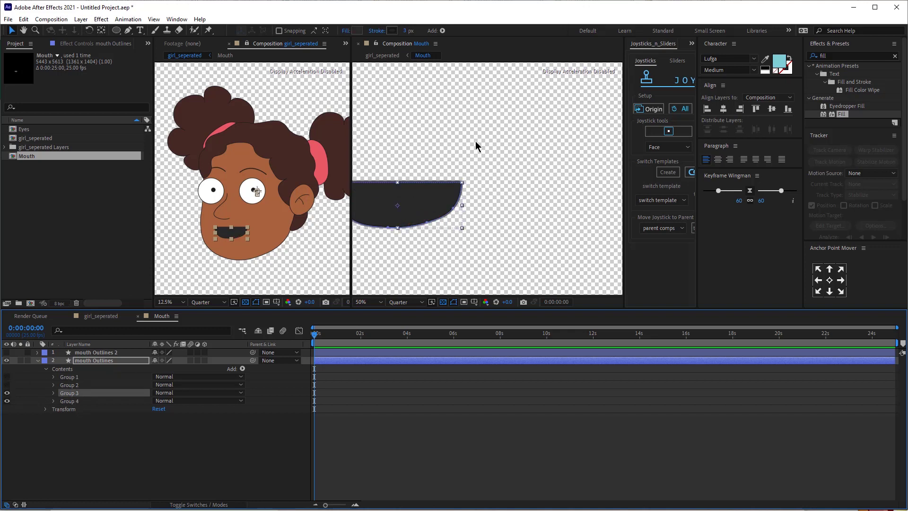
{"action": "left_click_drag", "start_coordinate": [478, 198], "coordinate": [573, 194]}
{"action": "scroll", "coordinate": [573, 194], "scroll_direction": "up", "scroll_amount": 1}
{"action": "left_click", "coordinate": [95, 361]}
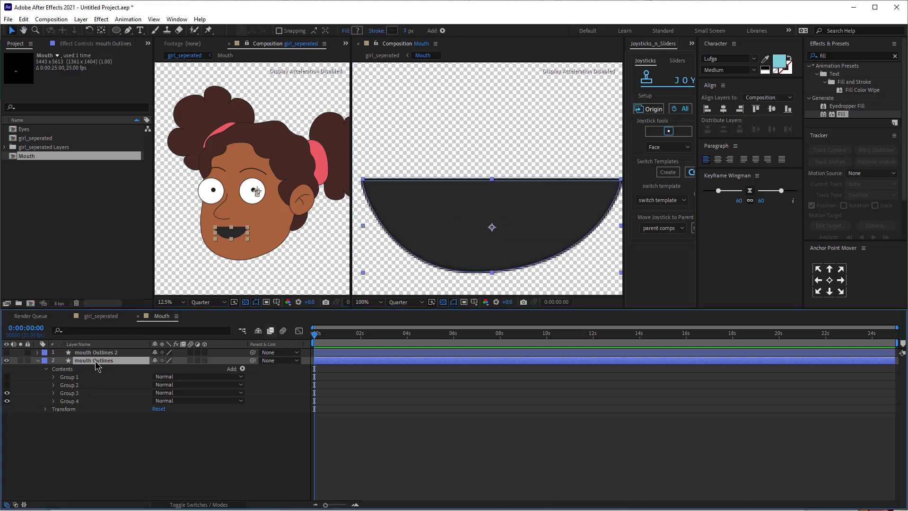
{"action": "key", "text": "Return"}
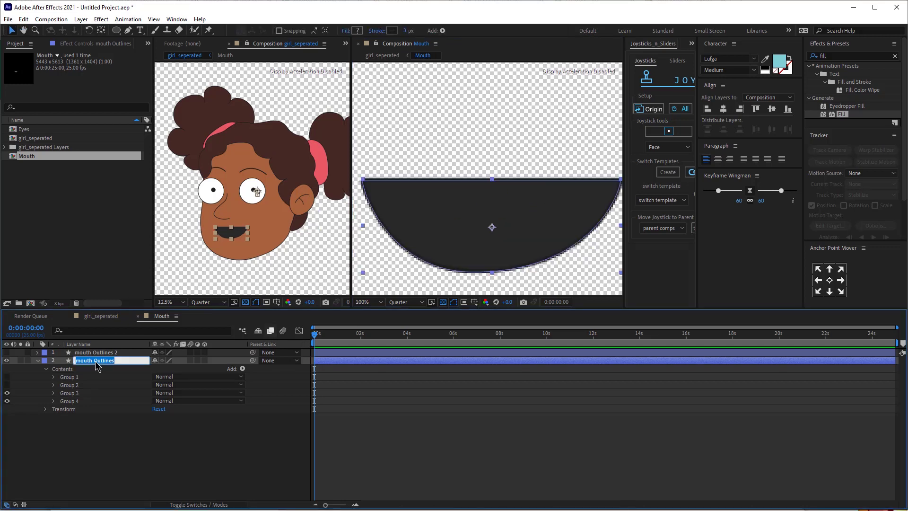
{"action": "type", "text": "Base"}
{"action": "key", "text": "Return"}
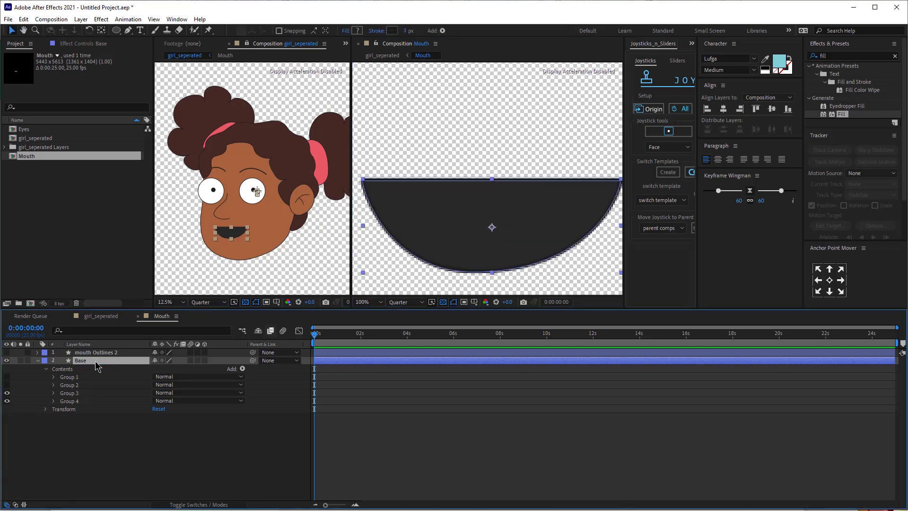
Duplicate the Base layer and reduce the copy to a visible Group 2, deleting Groups 1, 3 and 4
{"action": "key", "text": "ctrl+d"}
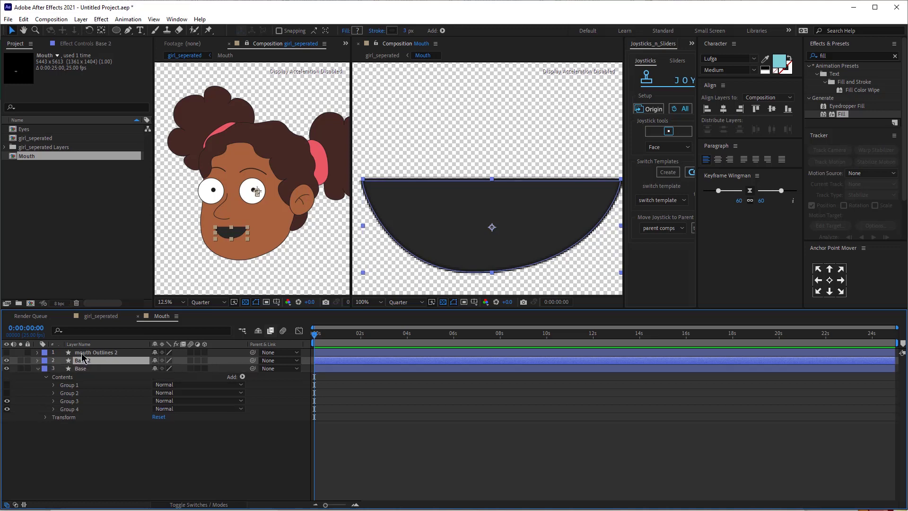
{"action": "left_click", "coordinate": [37, 361]}
{"action": "left_click", "coordinate": [46, 369]}
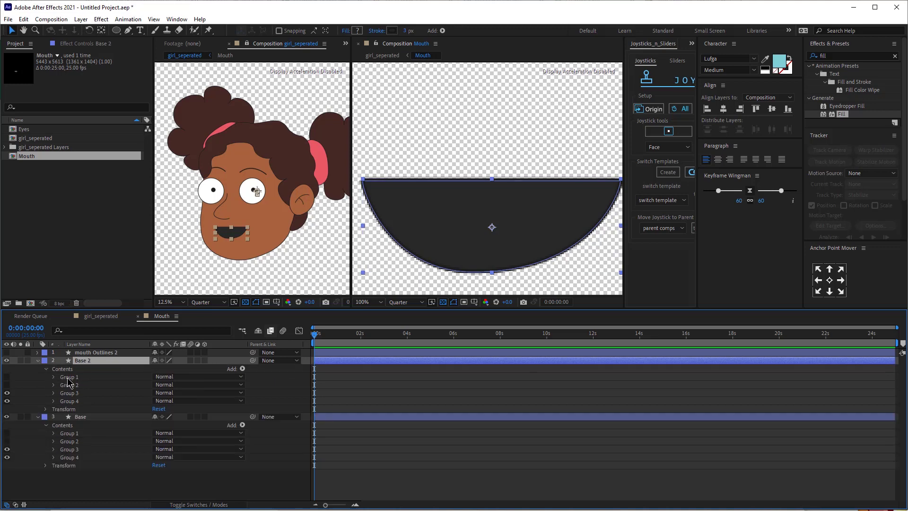
{"action": "left_click", "coordinate": [69, 377]}
{"action": "left_click", "coordinate": [6, 385]}
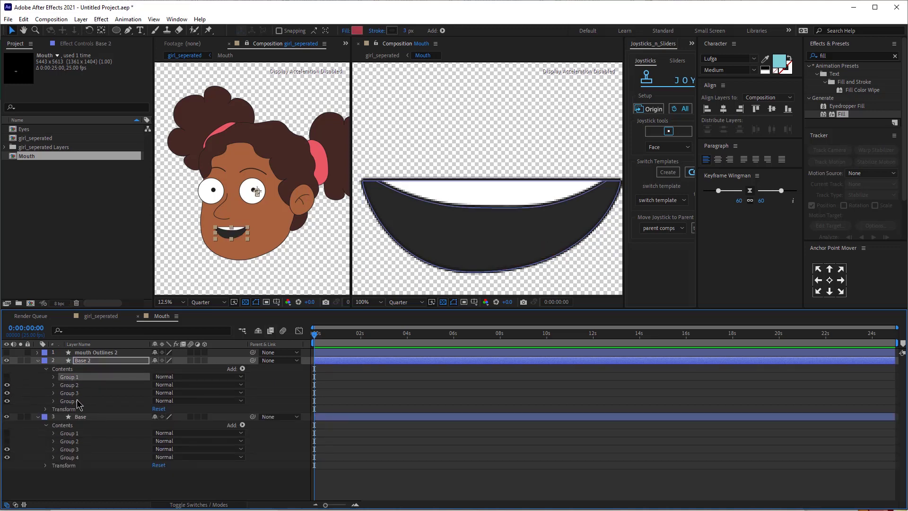
{"action": "left_click", "coordinate": [76, 400], "text": "shift"}
{"action": "left_click", "coordinate": [74, 385], "text": "ctrl"}
{"action": "key", "text": "Delete"}
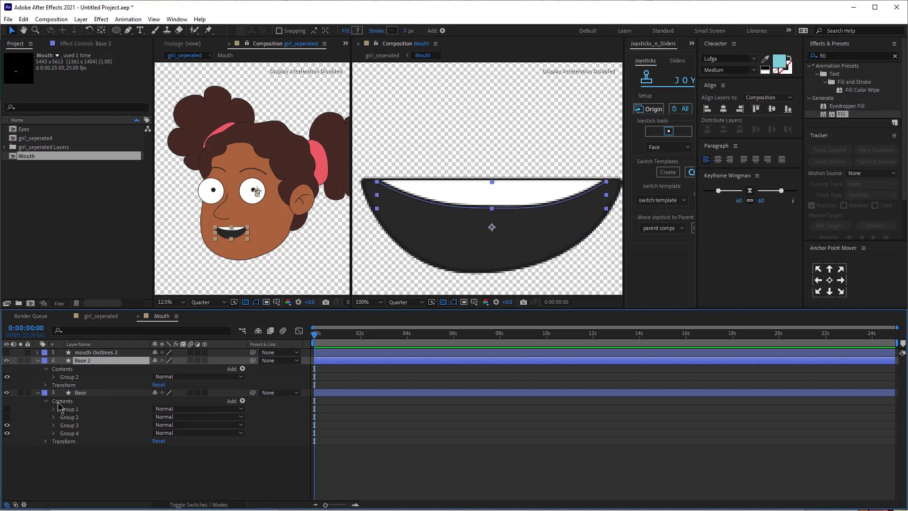
Rename the duplicate layer holding the white Group 2 shape as Teeth
{"action": "key", "text": "Return"}
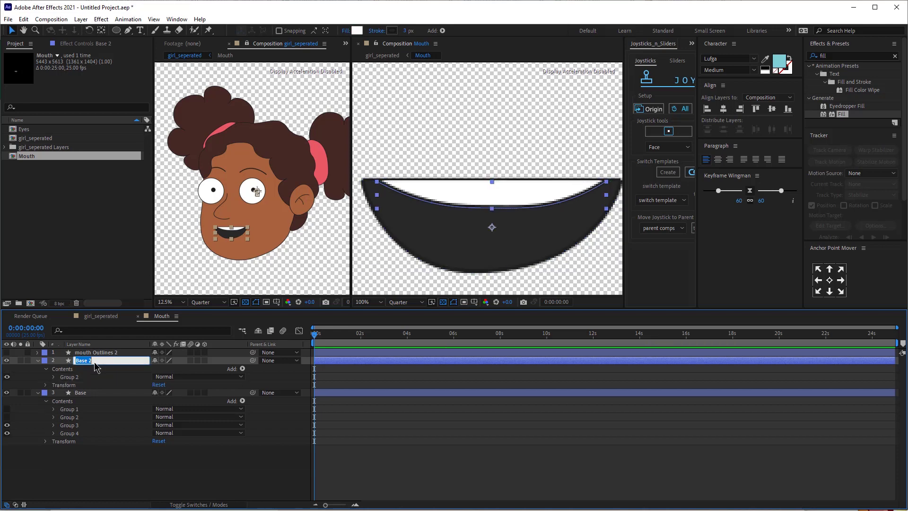
{"action": "type", "text": "The"}
{"action": "type", "text": "th"}
{"action": "key", "text": "Return"}
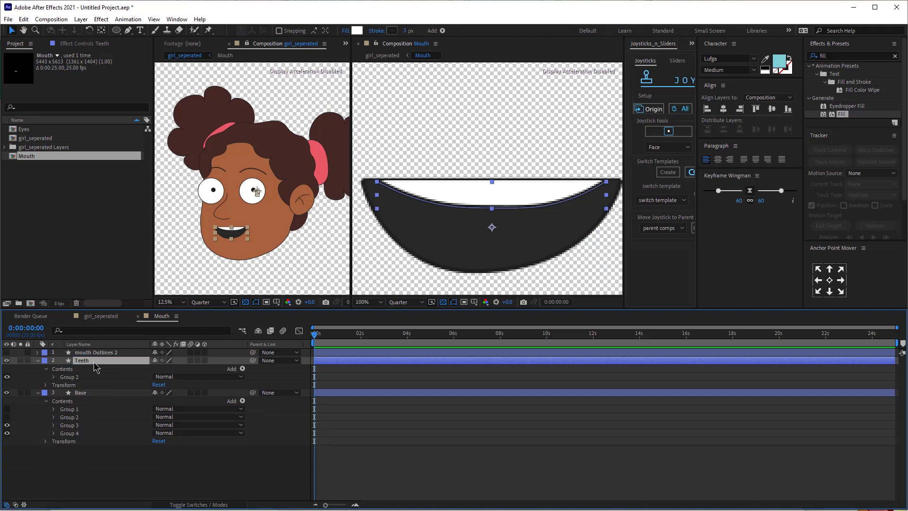
Duplicate the Base layer again and move the copy above Teeth in the layer stack
{"action": "left_click", "coordinate": [95, 393]}
{"action": "key", "text": "ctrl+d"}
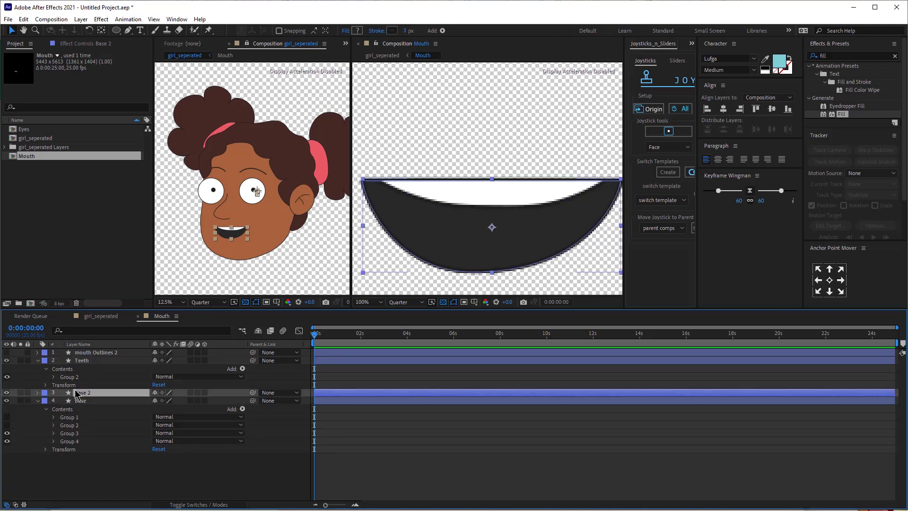
{"action": "left_click_drag", "start_coordinate": [90, 396], "coordinate": [89, 358]}
{"action": "left_click", "coordinate": [44, 374]}
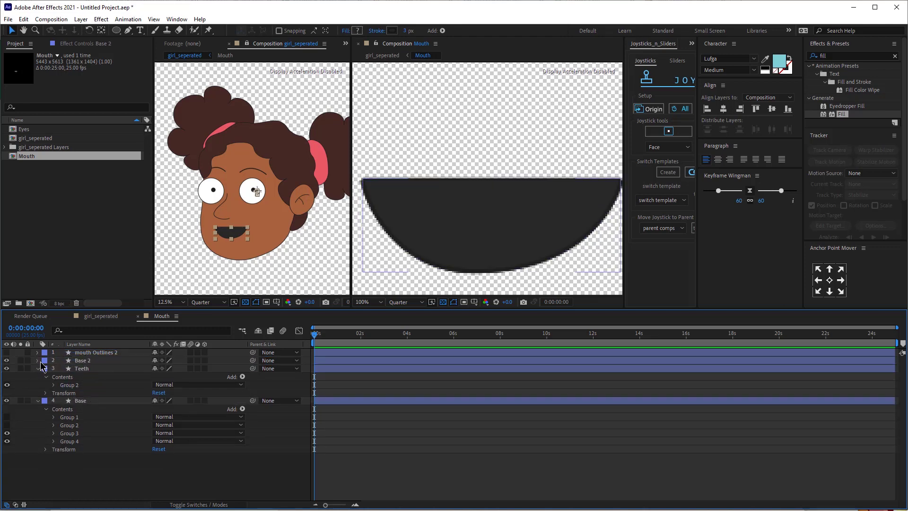
Reduce the new Base copy to a visible Group 1, deleting Groups 2 to 4, and rename the layer Tongue
{"action": "left_click", "coordinate": [46, 369]}
{"action": "left_click", "coordinate": [69, 385]}
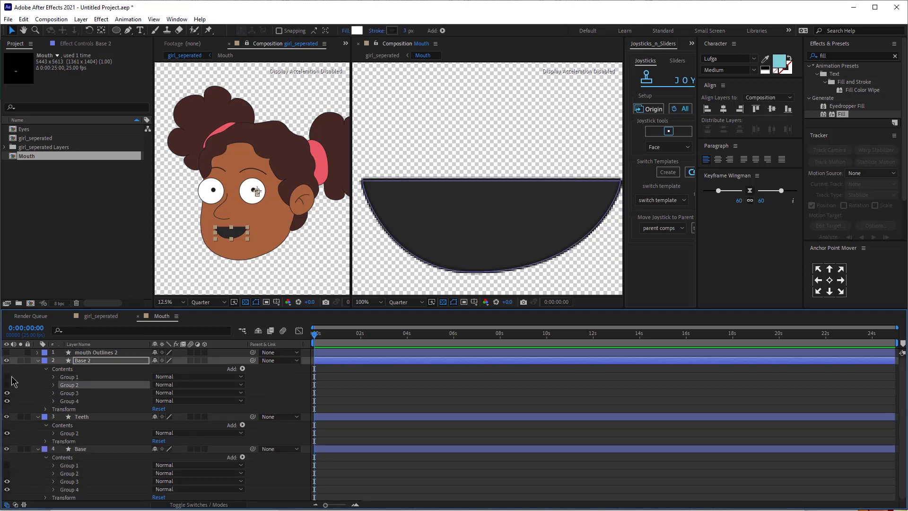
{"action": "left_click", "coordinate": [9, 377]}
{"action": "left_click", "coordinate": [77, 401], "text": "shift"}
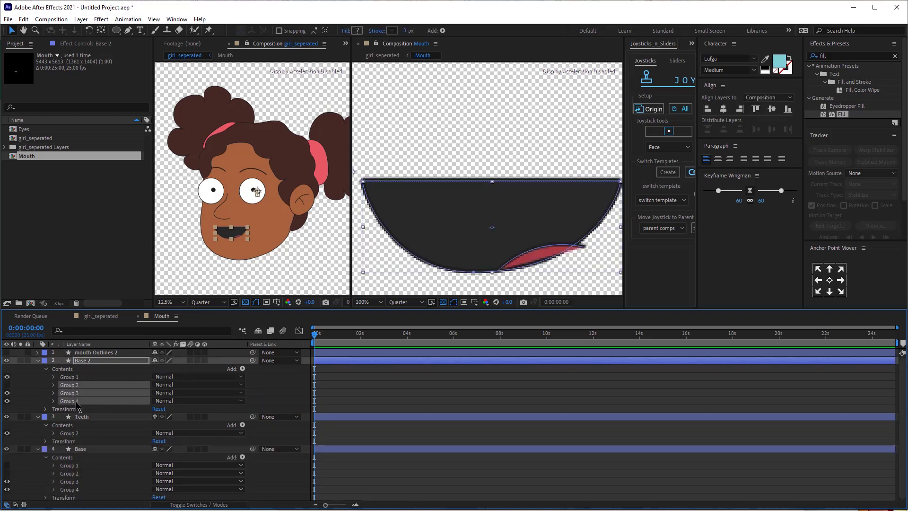
{"action": "key", "text": "Delete"}
{"action": "key", "text": "Return"}
{"action": "type", "text": "Tongue"}
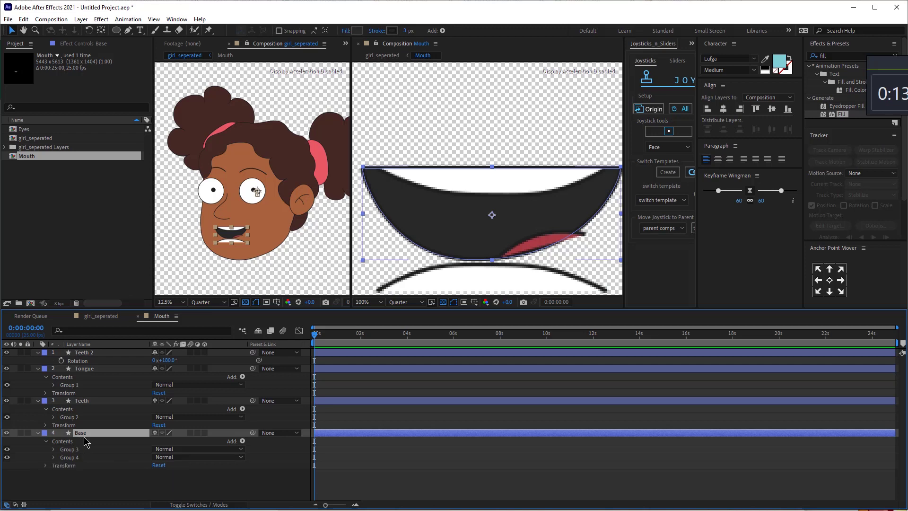
Duplicate the Base layer as Mask and move it to the top of the layer stack
{"action": "key", "text": "ctrl+d"}
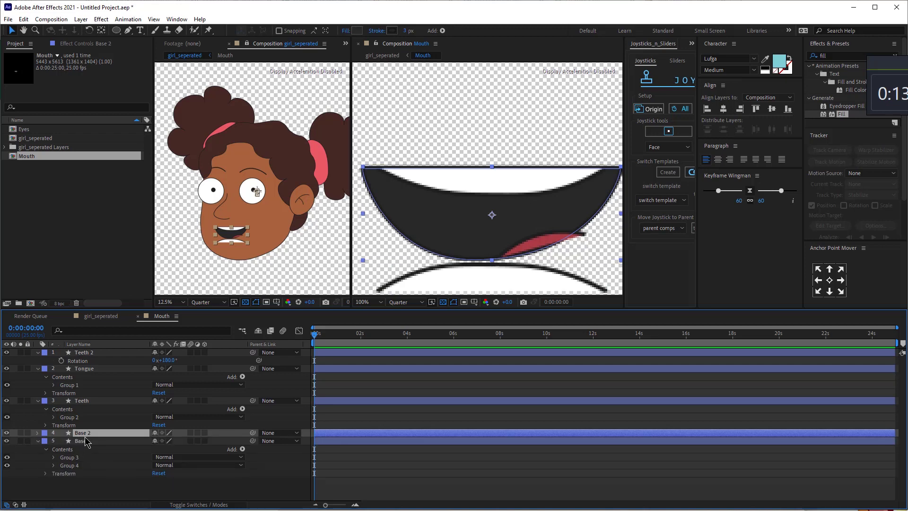
{"action": "key", "text": "Return"}
{"action": "type", "text": "Mask"}
{"action": "key", "text": "Return"}
{"action": "left_click_drag", "start_coordinate": [85, 432], "coordinate": [97, 349]}
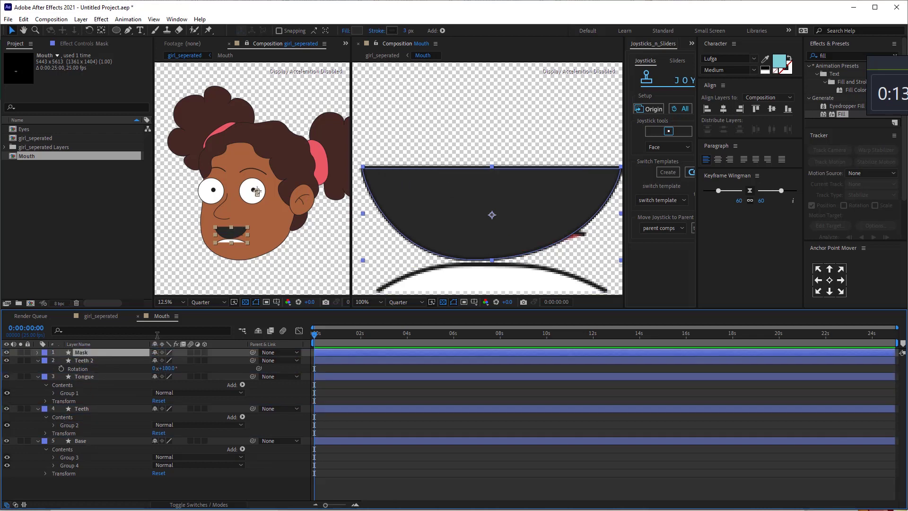
Set the Mask layer's blending mode to Stencil Alpha and check the mouth in the girl_seperated composition
{"action": "left_click", "coordinate": [169, 505]}
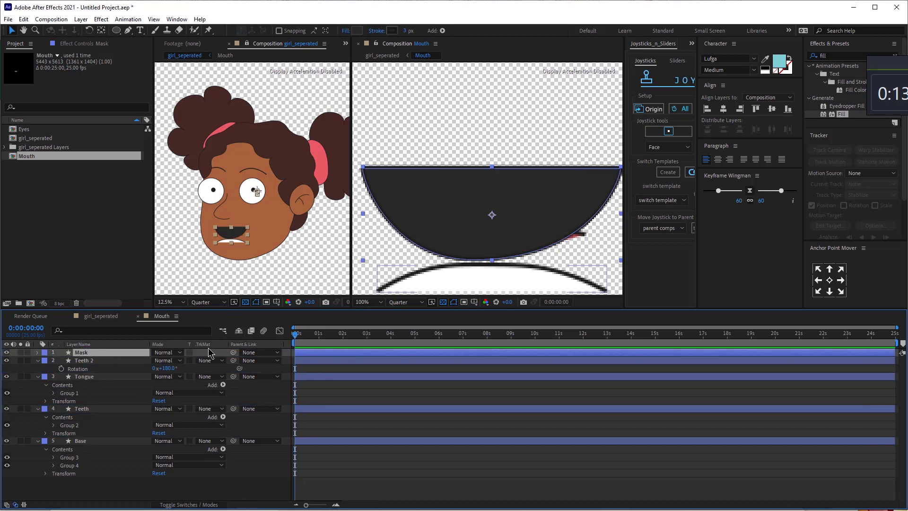
{"action": "left_click", "coordinate": [171, 360]}
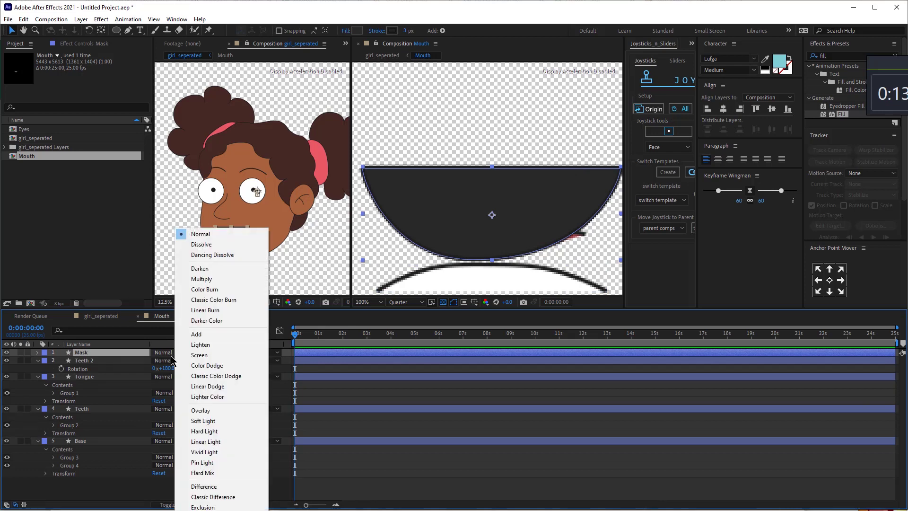
{"action": "left_click", "coordinate": [208, 510]}
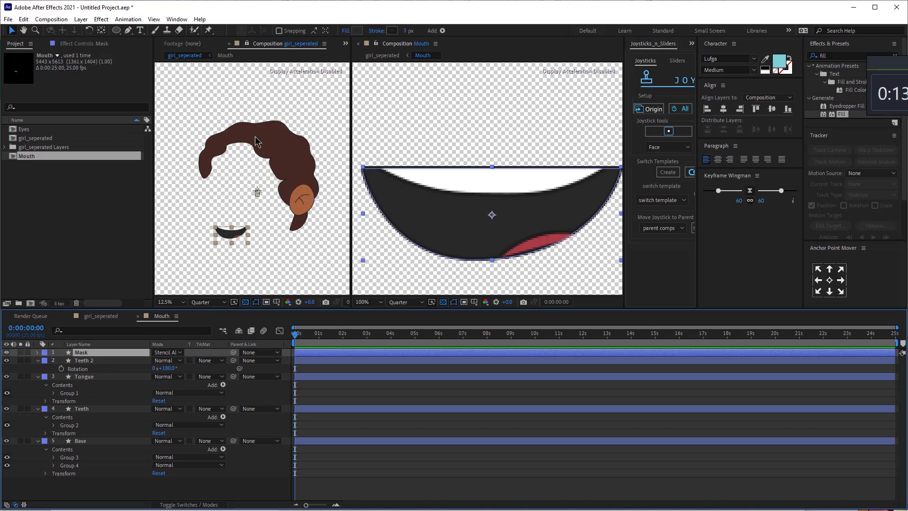
{"action": "left_click", "coordinate": [95, 318]}
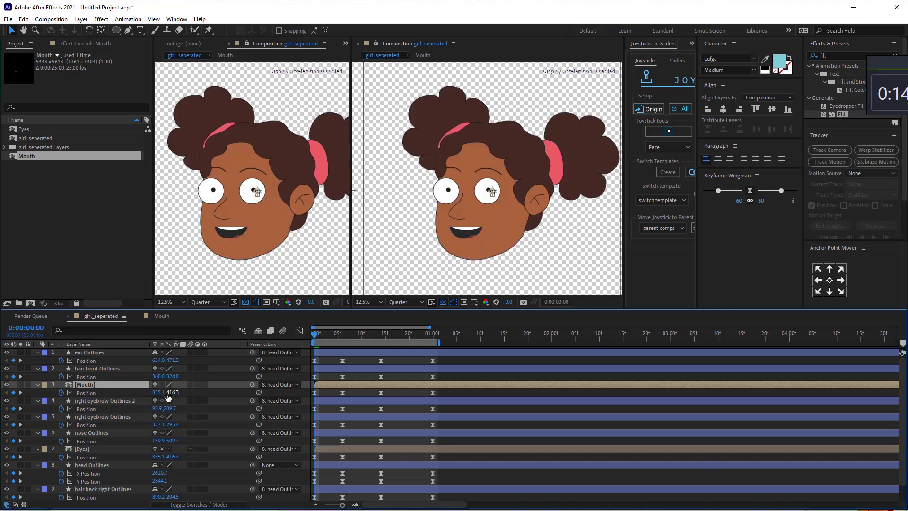
{"action": "left_click", "coordinate": [161, 317]}
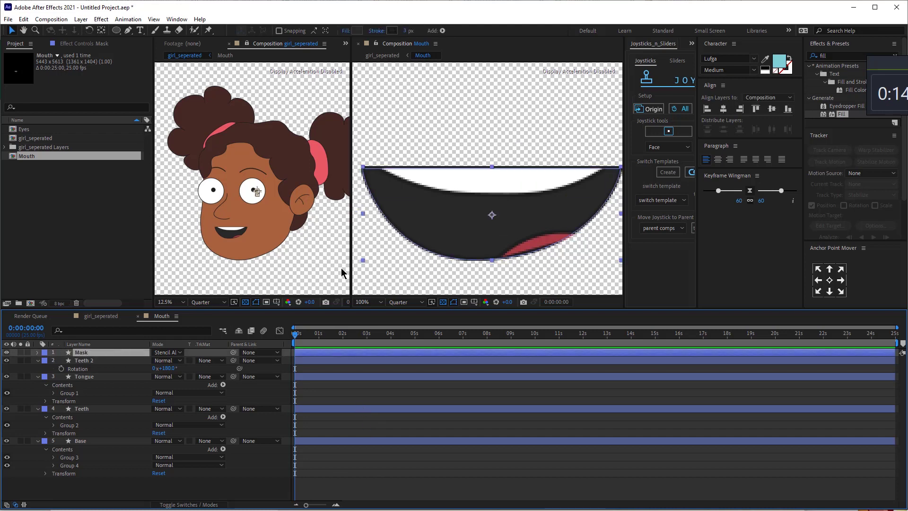
Reveal the Path of Path 1 in the Base layer's Group 3 and try pulling the mouth's lowest vertex upward
{"action": "left_click", "coordinate": [91, 442]}
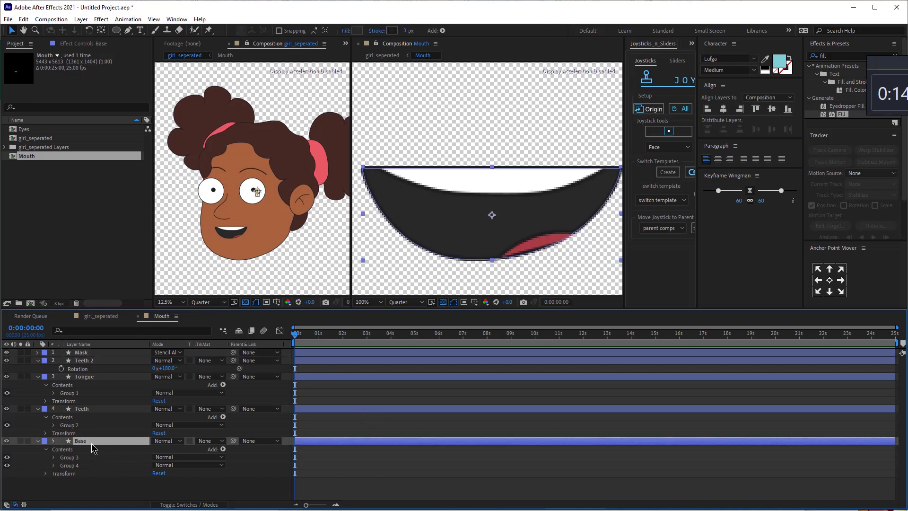
{"action": "left_click", "coordinate": [53, 457]}
{"action": "left_click", "coordinate": [60, 472]}
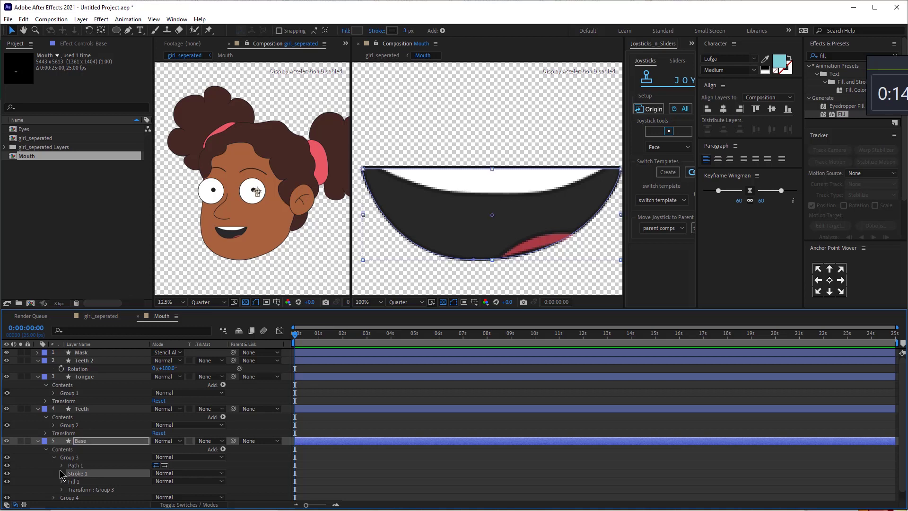
{"action": "left_click", "coordinate": [62, 465]}
{"action": "left_click", "coordinate": [74, 465]}
{"action": "left_click_drag", "start_coordinate": [474, 260], "coordinate": [443, 87]}
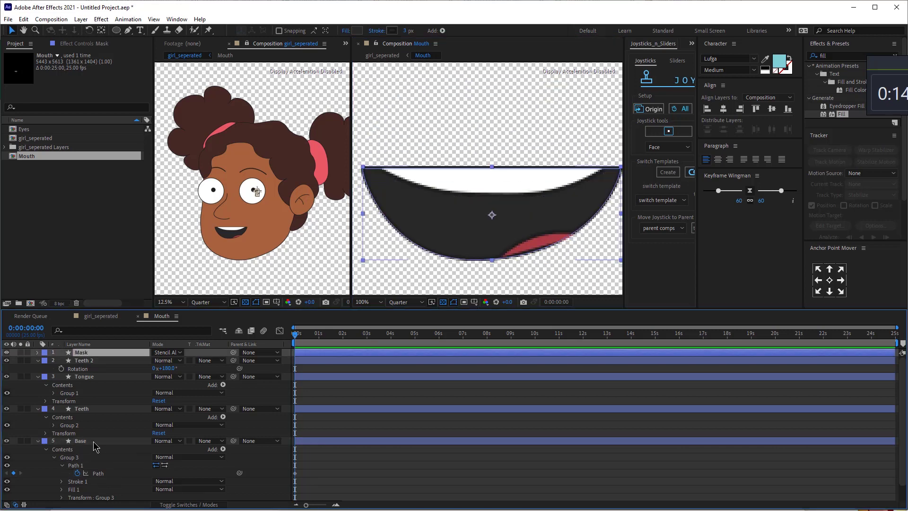
Select the Base layer and collapse the properties of the Teeth, Tongue and Teeth 2 layers
{"action": "left_click", "coordinate": [93, 443]}
{"action": "left_click", "coordinate": [93, 353]}
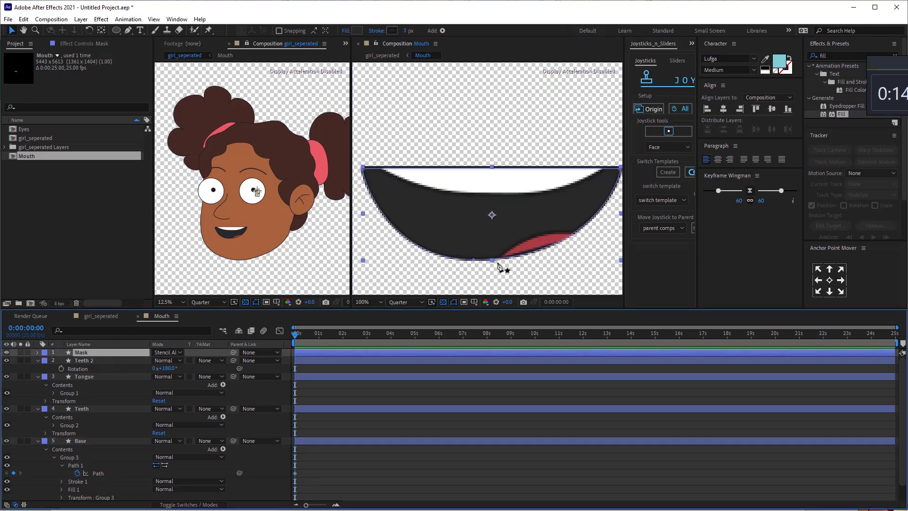
{"action": "left_click", "coordinate": [473, 259]}
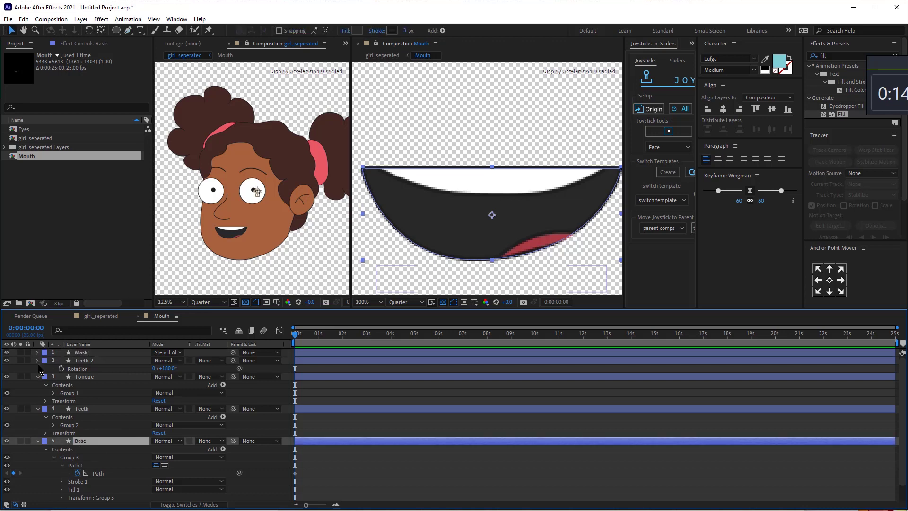
{"action": "left_click", "coordinate": [38, 409]}
{"action": "left_click", "coordinate": [38, 376]}
{"action": "left_click", "coordinate": [37, 360]}
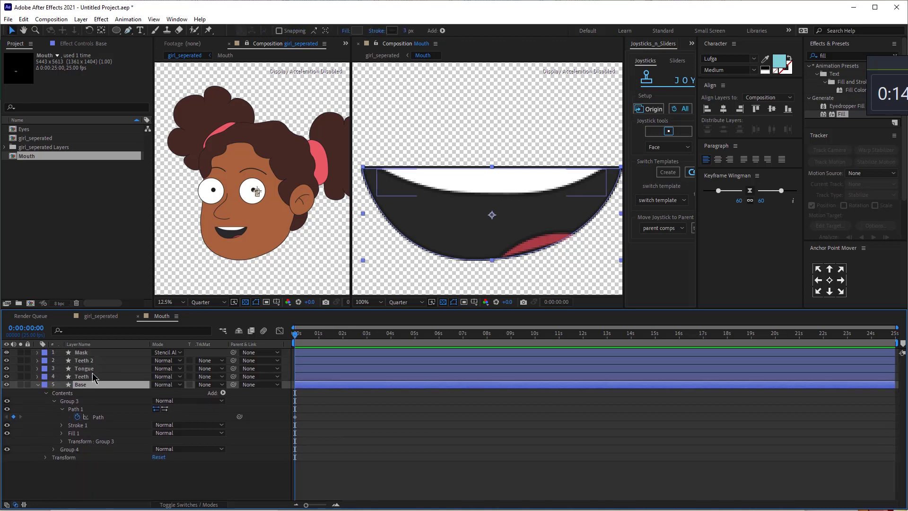
Link the Path of Path 1 in the Mask layer's Group 3 to the matching Path in the Base layer's Group 3
{"action": "left_click", "coordinate": [38, 352]}
{"action": "left_click", "coordinate": [46, 360]}
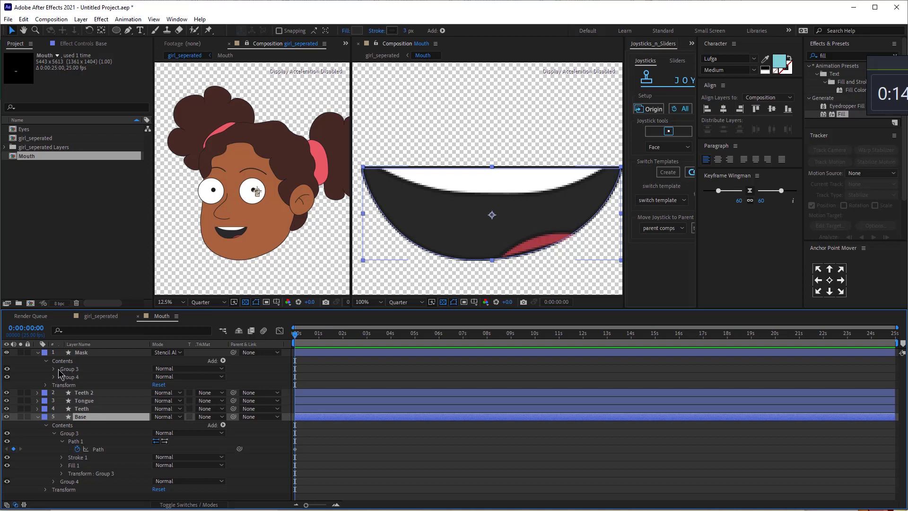
{"action": "left_click", "coordinate": [54, 368]}
{"action": "left_click", "coordinate": [85, 370]}
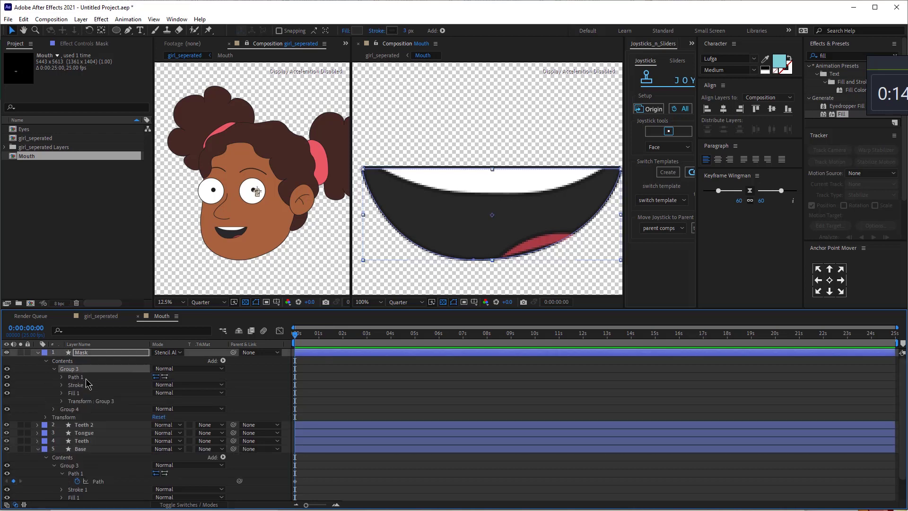
{"action": "left_click", "coordinate": [62, 377]}
{"action": "scroll", "coordinate": [87, 393], "scroll_direction": "down", "scroll_amount": 2}
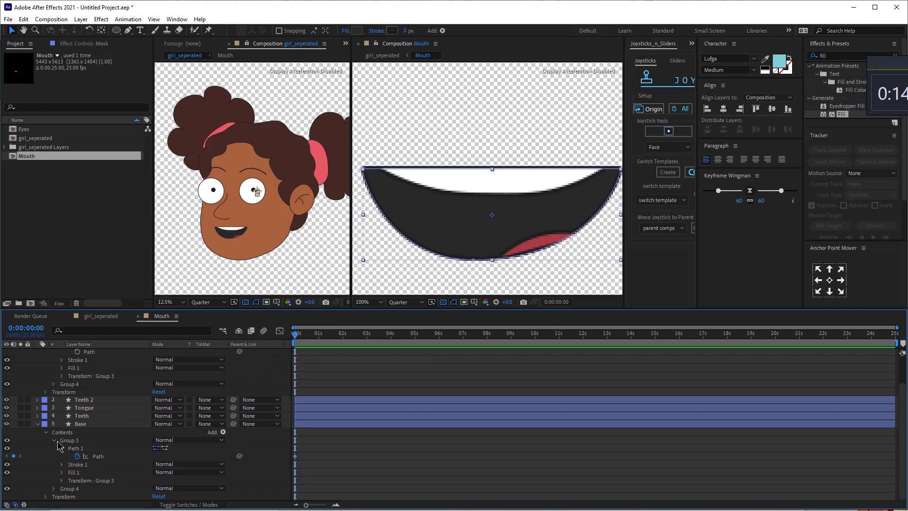
{"action": "left_click_drag", "start_coordinate": [239, 351], "coordinate": [97, 458]}
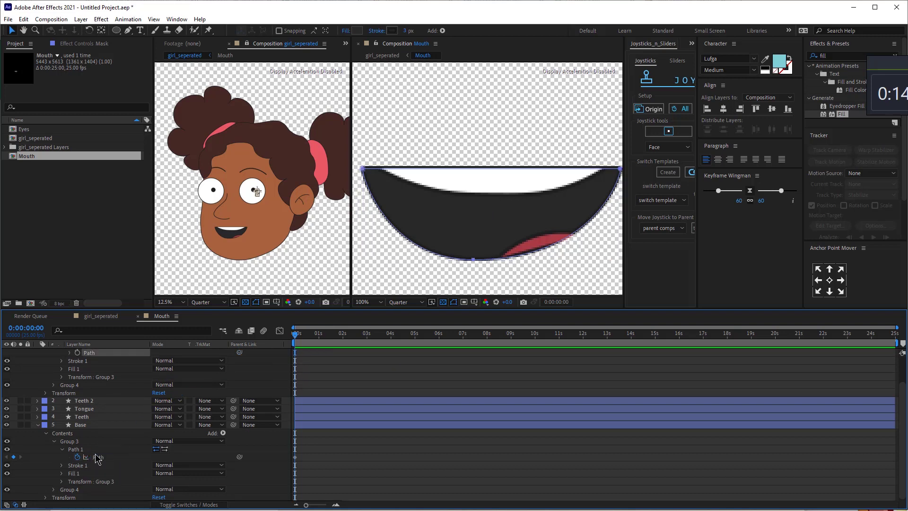
Link the Path of Path 1 in the Mask layer's Group 4 to the matching Path in the Base layer's Group 4
{"action": "left_click", "coordinate": [54, 385]}
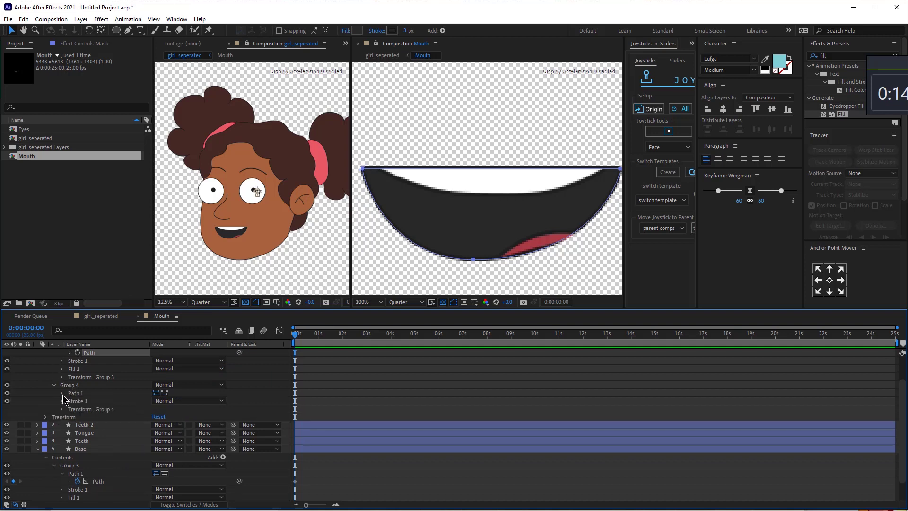
{"action": "scroll", "coordinate": [62, 396], "scroll_direction": "down", "scroll_amount": 5}
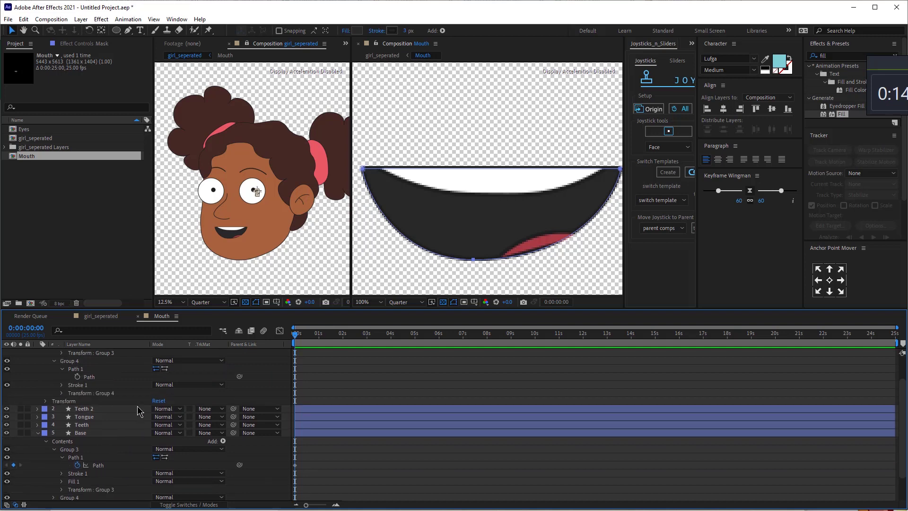
{"action": "left_click", "coordinate": [61, 480]}
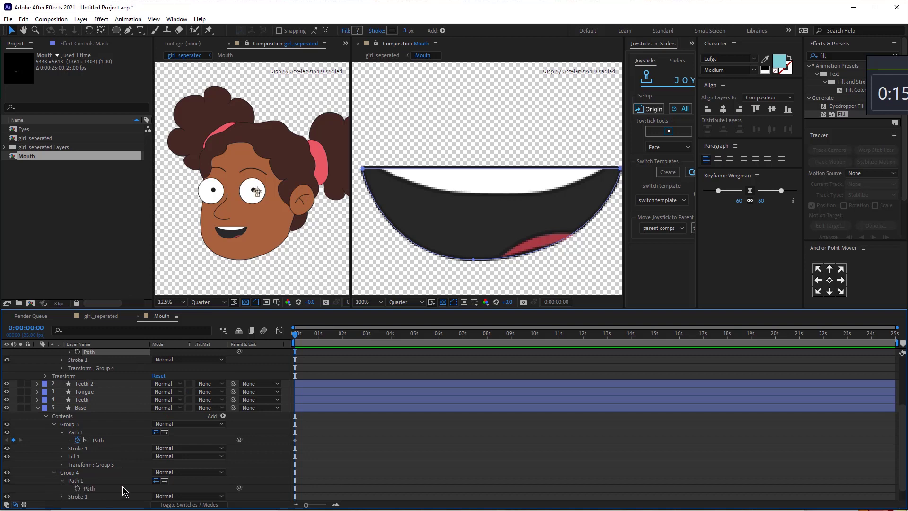
{"action": "left_click_drag", "start_coordinate": [239, 351], "coordinate": [86, 476]}
Keyframe the Base layer's Group 4 Path at frame 0 and ease the first keyframes of both Path properties
{"action": "left_click", "coordinate": [77, 464]}
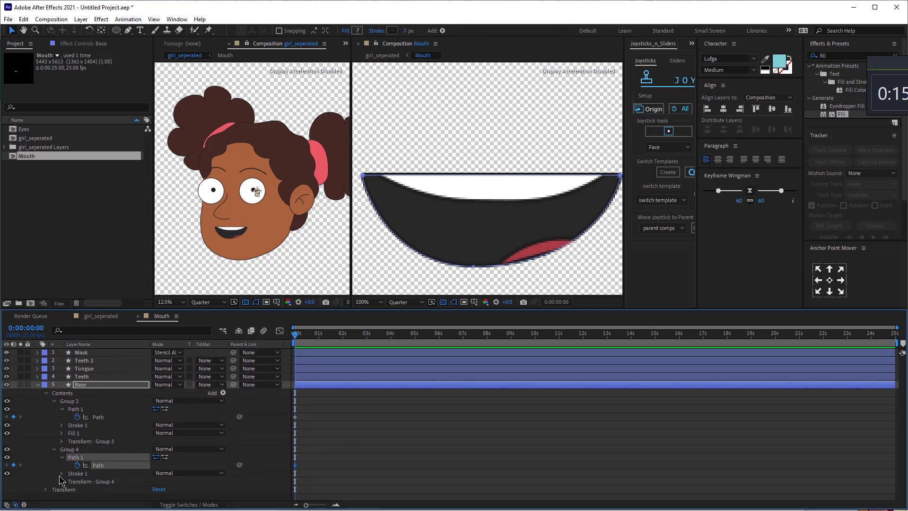
{"action": "key", "text": "u"}
{"action": "left_click_drag", "start_coordinate": [310, 390], "coordinate": [253, 433]}
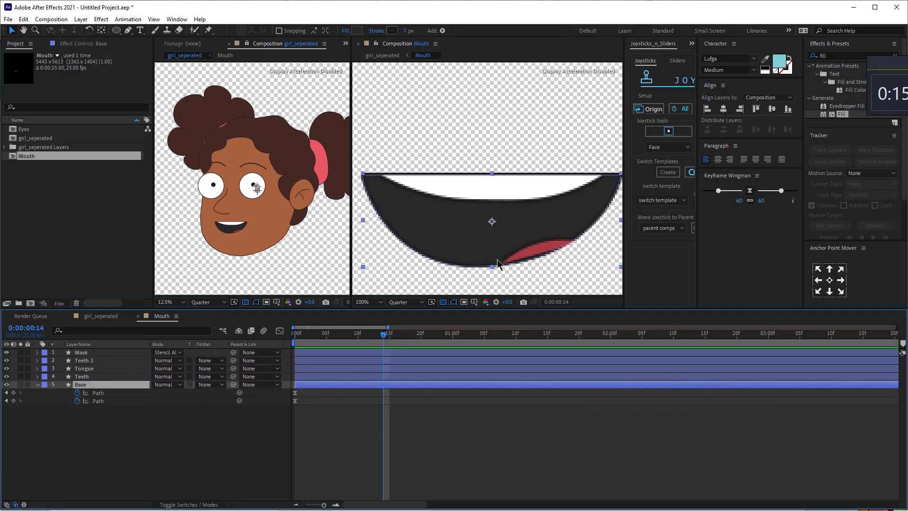
At frame 14, reshape the Base mouth into a smaller frown, raising the lowest vertex above the mouth line and bringing the corners lower and closer together
{"action": "key", "text": "g"}
{"action": "left_click_drag", "start_coordinate": [472, 265], "coordinate": [477, 88]}
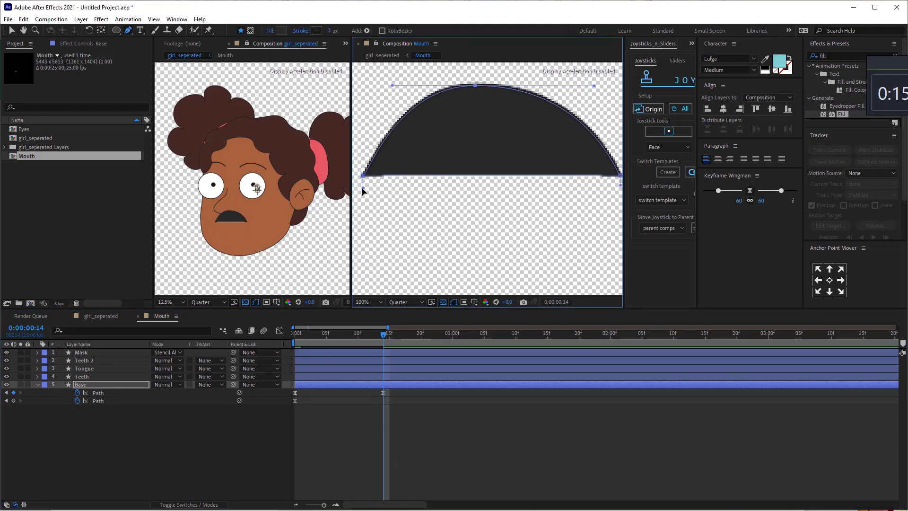
{"action": "key", "text": "v"}
{"action": "scroll", "coordinate": [492, 89], "scroll_direction": "down", "scroll_amount": 1}
{"action": "left_click_drag", "start_coordinate": [440, 178], "coordinate": [475, 225]}
{"action": "left_click_drag", "start_coordinate": [575, 225], "coordinate": [558, 225]}
{"action": "left_click_drag", "start_coordinate": [502, 180], "coordinate": [511, 191]}
Set Position keyframes at frame 0 for the Teeth 2, Tongue and Teeth layers
{"action": "key", "text": "Home"}
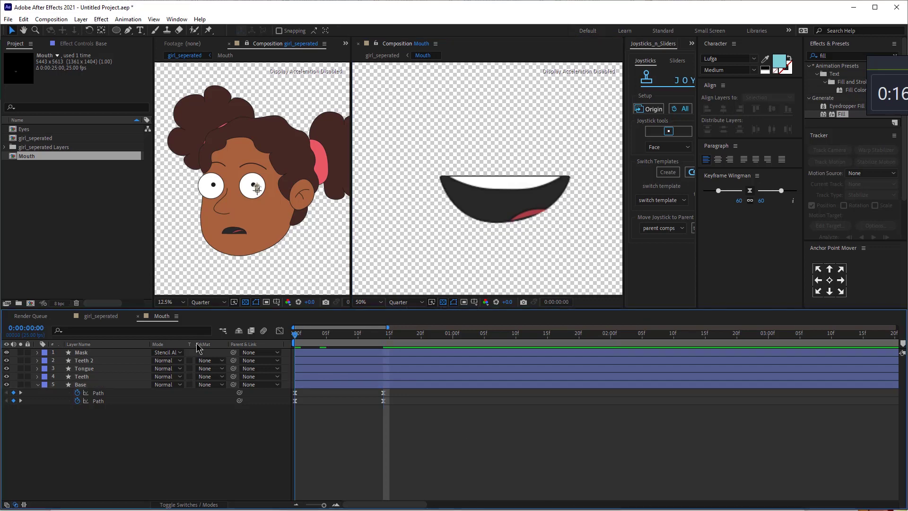
{"action": "left_click", "coordinate": [85, 377]}
{"action": "left_click", "coordinate": [93, 361], "text": "shift"}
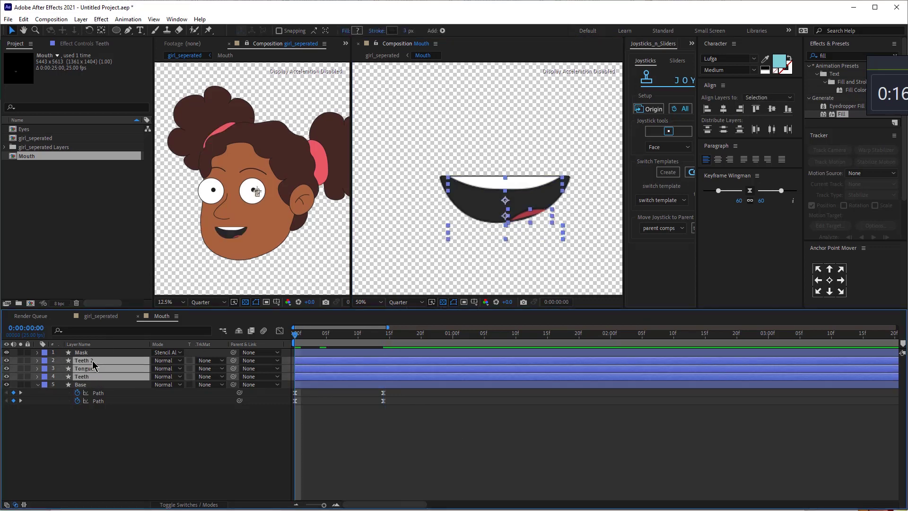
{"action": "key", "text": "p"}
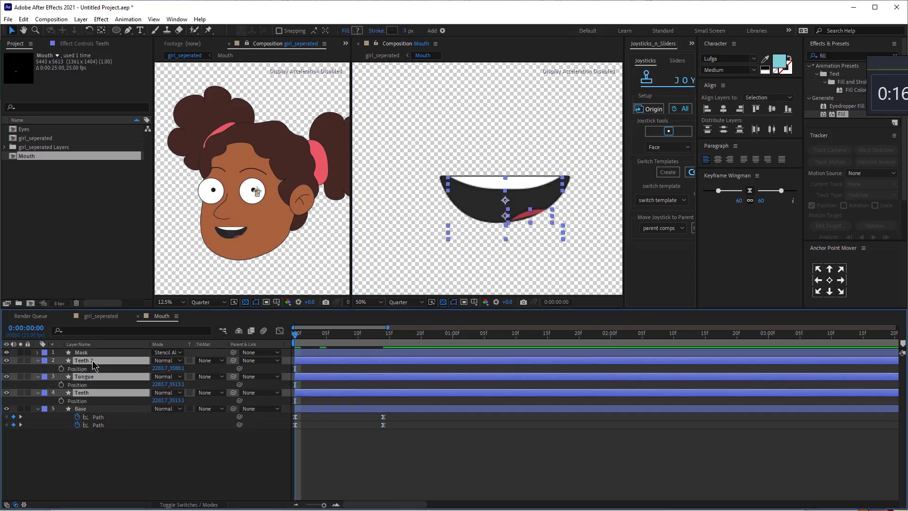
{"action": "left_click", "coordinate": [61, 368]}
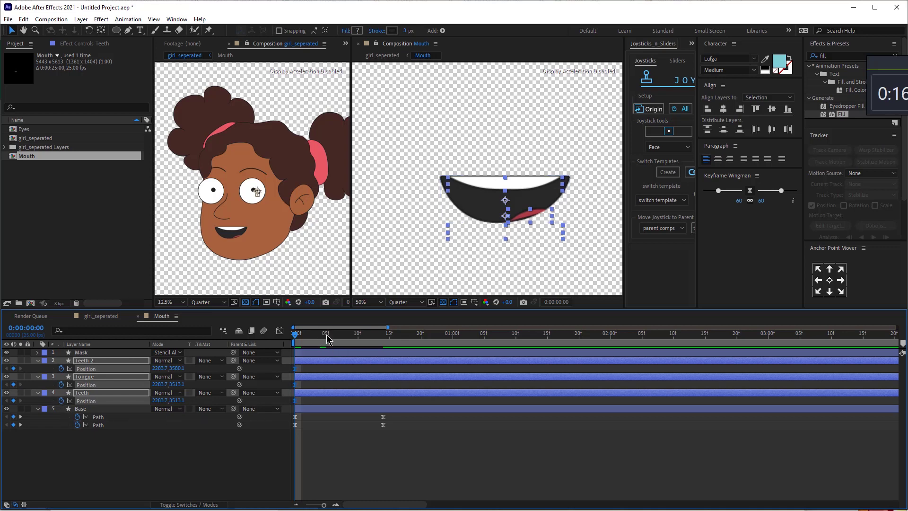
At frame 14, move Teeth 2 to 2311.7, 3606.1, Tongue to 2329.7, 3617.1 and Teeth to 2311.7, 3539.1, with eased keyframes
{"action": "left_click_drag", "start_coordinate": [326, 337], "coordinate": [383, 337]}
{"action": "mouse_move", "coordinate": [531, 216]}
{"action": "left_mouse_down"}
{"action": "mouse_move", "coordinate": [539, 240]}
{"action": "mouse_move", "coordinate": [537, 223]}
{"action": "mouse_move", "coordinate": [549, 236]}
{"action": "mouse_move", "coordinate": [543, 223]}
{"action": "left_mouse_up"}
{"action": "left_click", "coordinate": [79, 376]}
{"action": "left_click", "coordinate": [303, 406]}
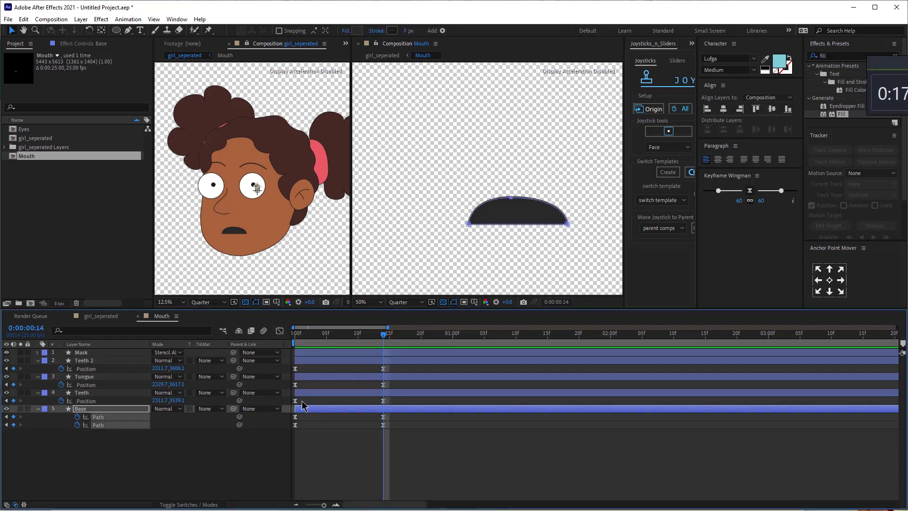
{"action": "left_click", "coordinate": [307, 466]}
Extend the influence of both keyframes on the Base layer's Path speed graph so the speed peaks midway through the move
{"action": "left_click", "coordinate": [81, 408]}
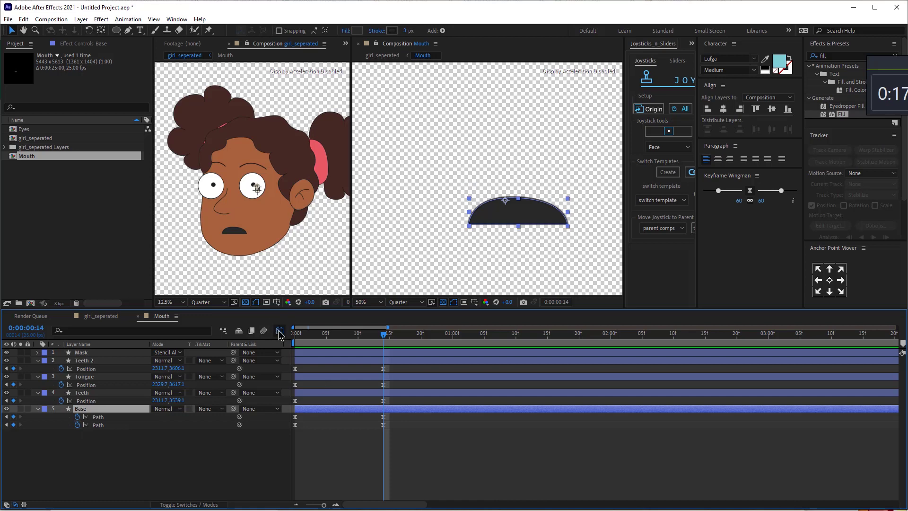
{"action": "left_click", "coordinate": [279, 331]}
{"action": "left_click", "coordinate": [106, 424]}
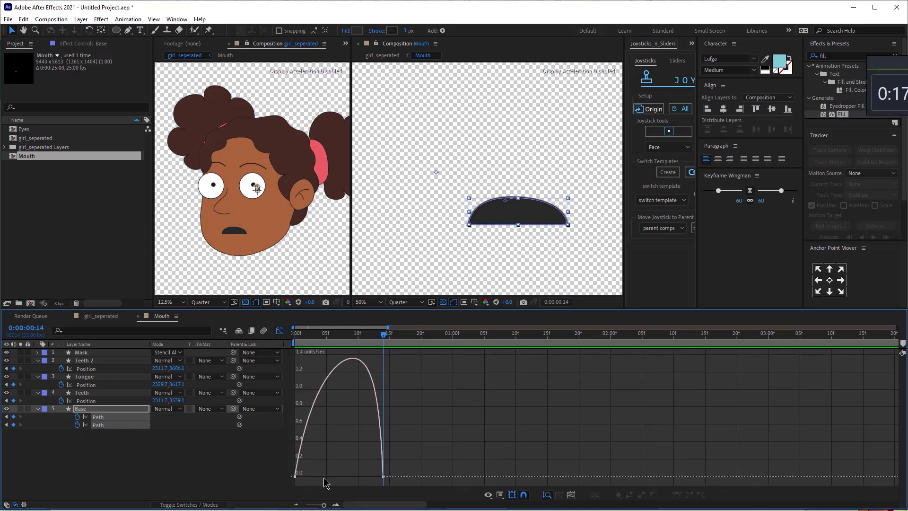
{"action": "left_click_drag", "start_coordinate": [312, 489], "coordinate": [206, 458]}
{"action": "left_click", "coordinate": [302, 487]}
{"action": "left_click", "coordinate": [294, 476]}
{"action": "left_click_drag", "start_coordinate": [310, 472], "coordinate": [321, 474]}
{"action": "left_click_drag", "start_coordinate": [398, 487], "coordinate": [358, 477]}
Preview the mouth animation in the Mouth composition and in the girl_seperated composition
{"action": "key", "text": "space"}
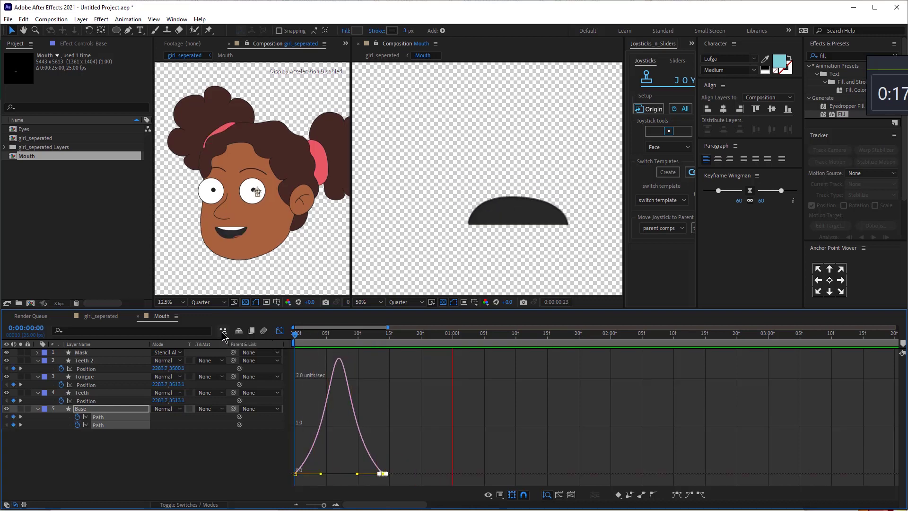
{"action": "left_click", "coordinate": [382, 56]}
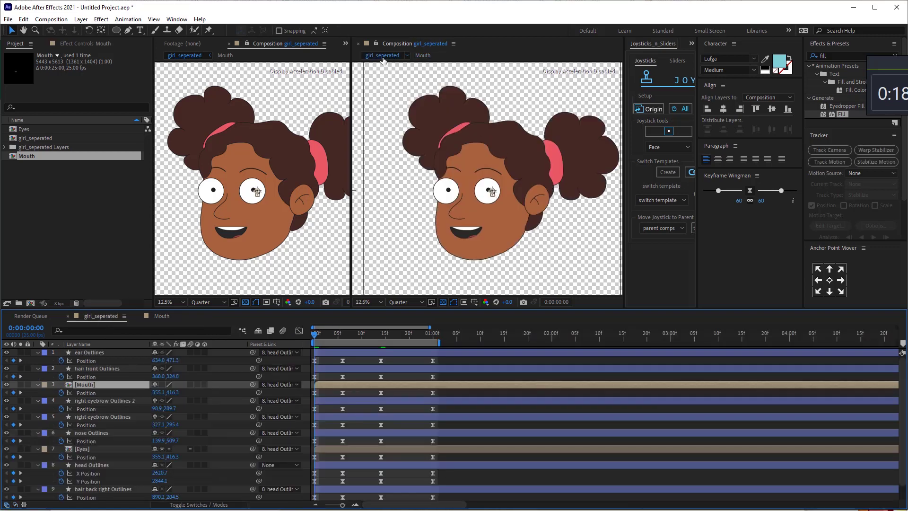
{"action": "key", "text": "space"}
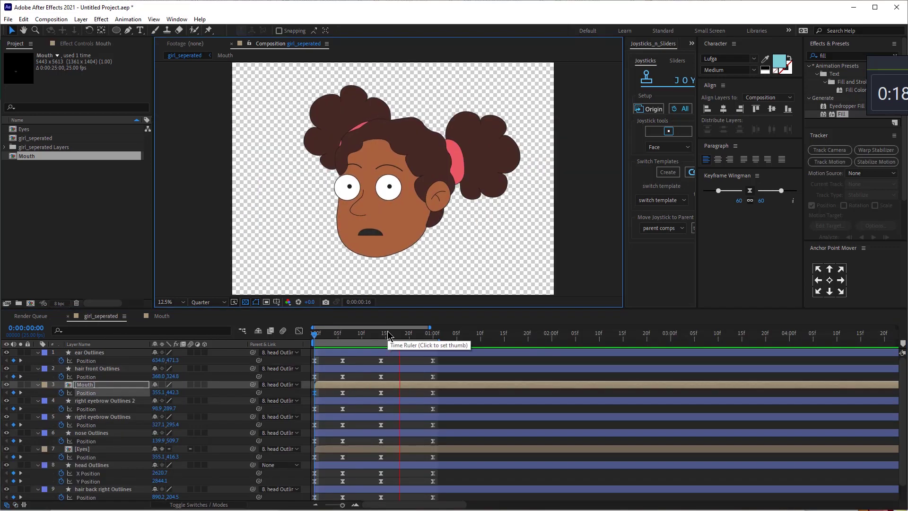
{"action": "key", "text": "space"}
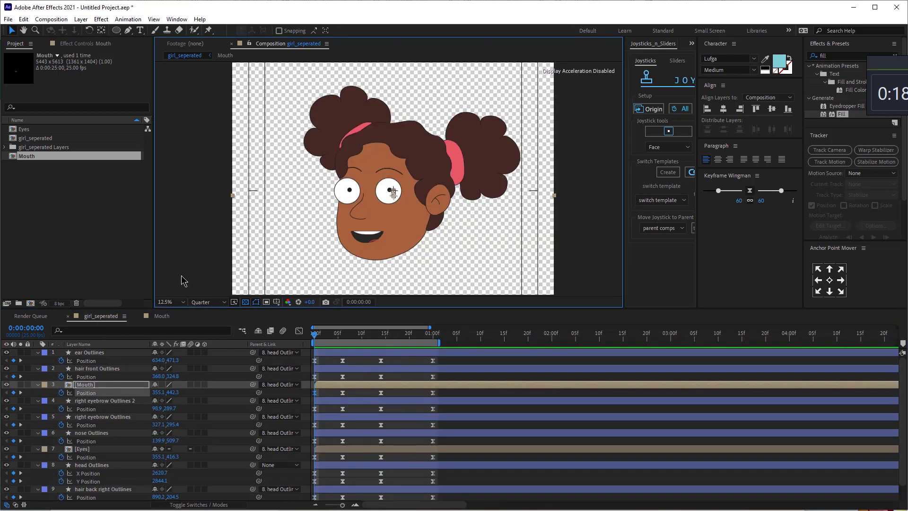
Open the Eyes composition in a second viewer beside the locked girl_seperated view
{"action": "left_click", "coordinate": [97, 449]}
{"action": "left_click", "coordinate": [250, 46]}
{"action": "double_click", "coordinate": [85, 448]}
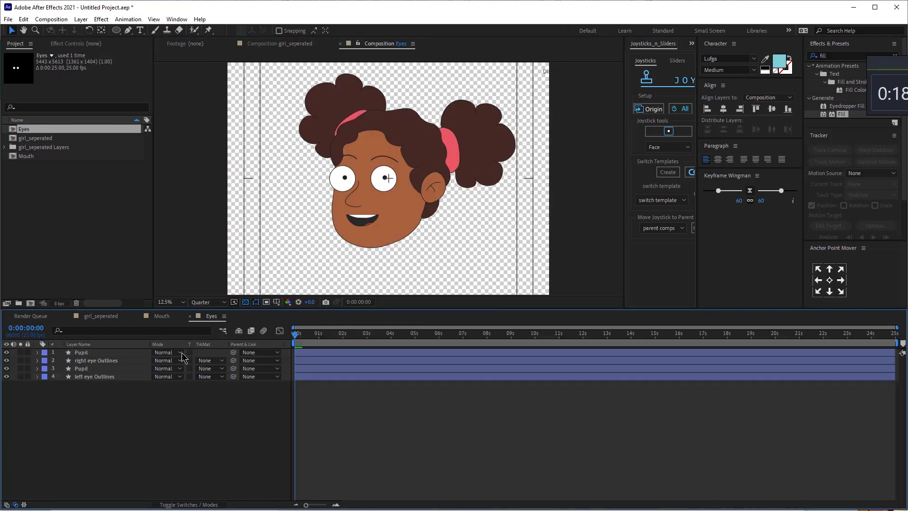
{"action": "left_click_drag", "start_coordinate": [611, 131], "coordinate": [612, 132]}
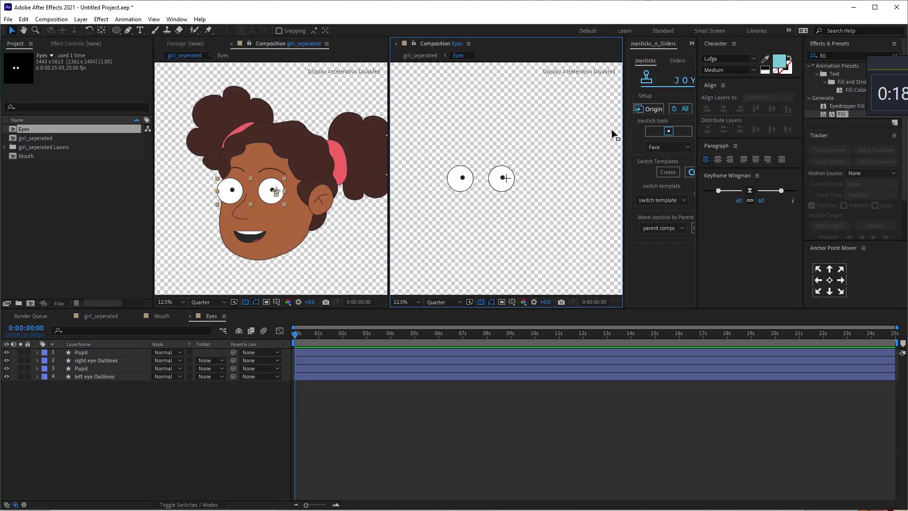
Draw a skin-brown rectangle covering the upper part of the left eye and rename its shape layer Eye lid
{"action": "scroll", "coordinate": [543, 156], "scroll_direction": "up", "scroll_amount": 1}
{"action": "left_click_drag", "start_coordinate": [479, 179], "coordinate": [515, 166]}
{"action": "scroll", "coordinate": [515, 166], "scroll_direction": "up", "scroll_amount": 2}
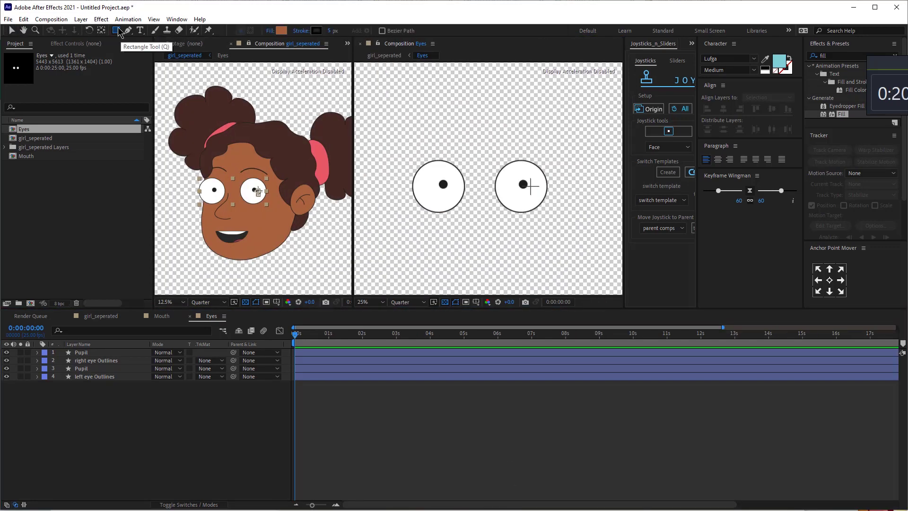
{"action": "left_click_drag", "start_coordinate": [390, 133], "coordinate": [487, 181]}
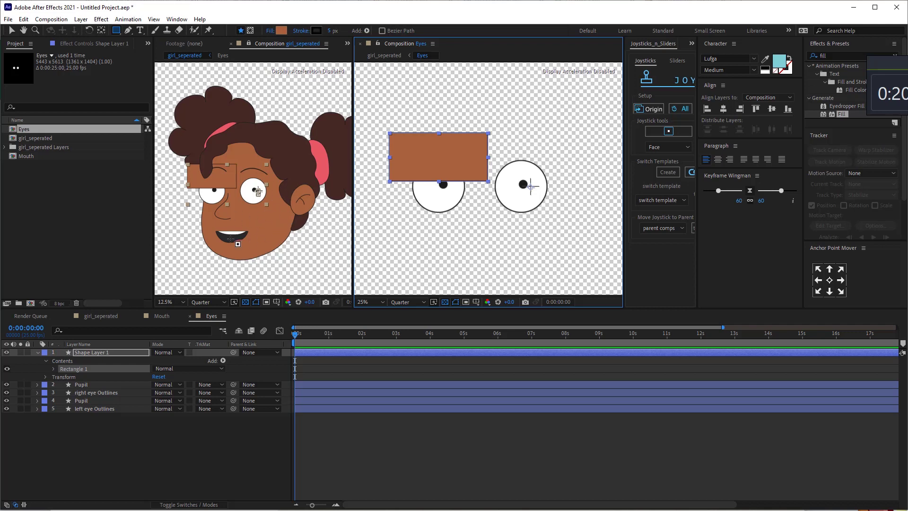
{"action": "left_click", "coordinate": [109, 356]}
{"action": "key", "text": "Return"}
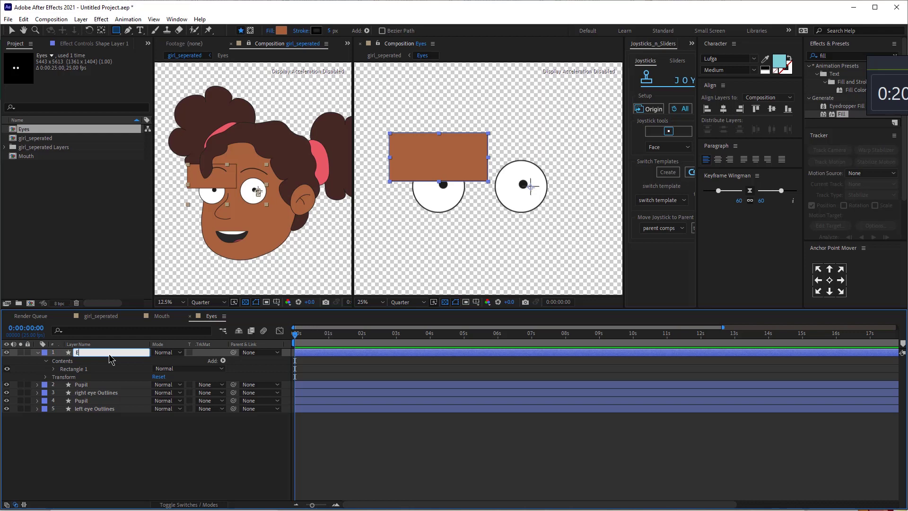
{"action": "type", "text": "Eye lid"}
{"action": "key", "text": "Return"}
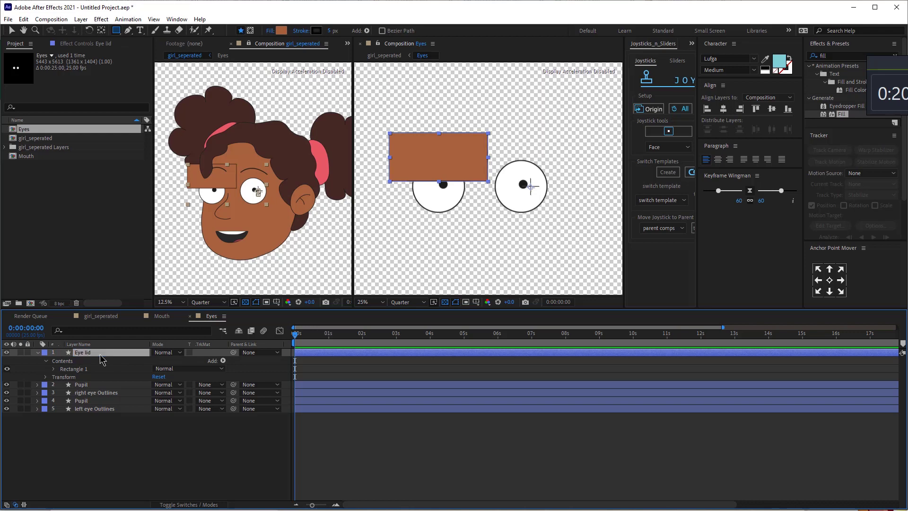
Duplicate the Eye lid layer and place the copy directly beneath the original rectangle, covering the lower part of the left eye
{"action": "key", "text": "ctrl+d"}
{"action": "key", "text": "v"}
{"action": "left_click_drag", "start_coordinate": [458, 152], "coordinate": [458, 202]}
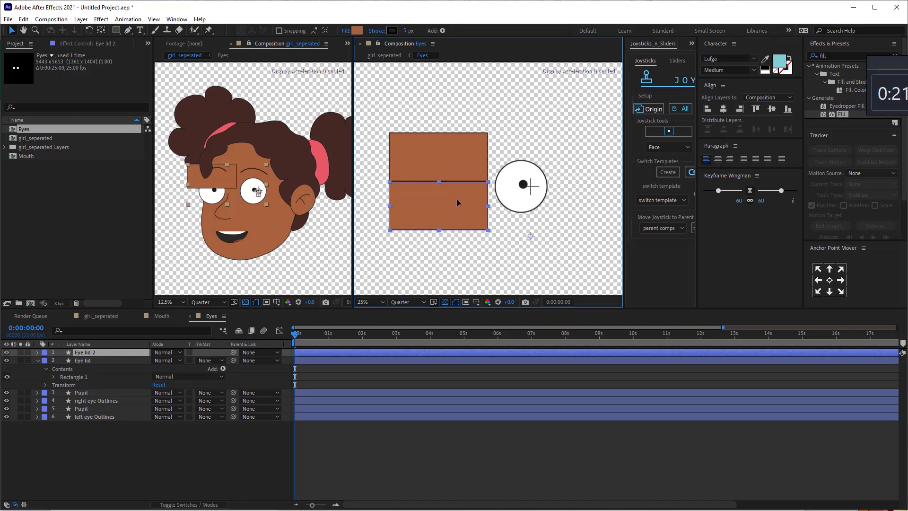
{"action": "left_click", "coordinate": [82, 353]}
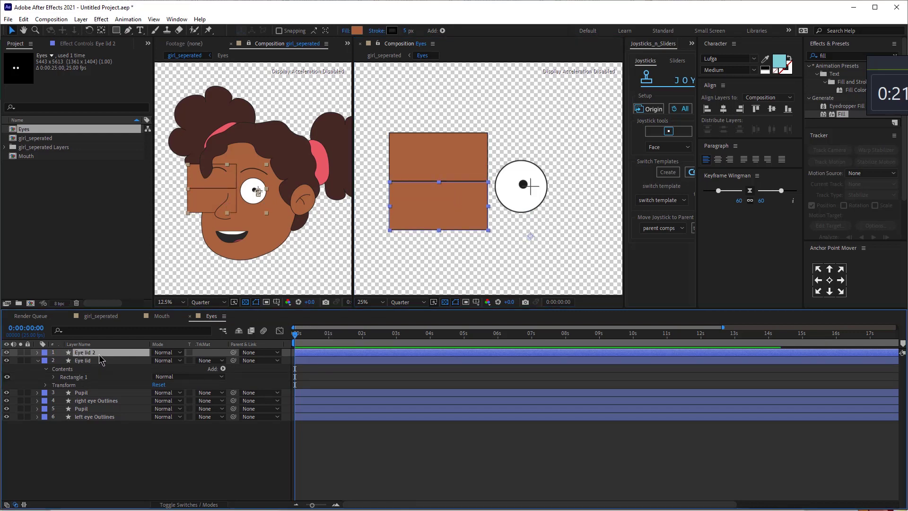
{"action": "left_click", "coordinate": [450, 213]}
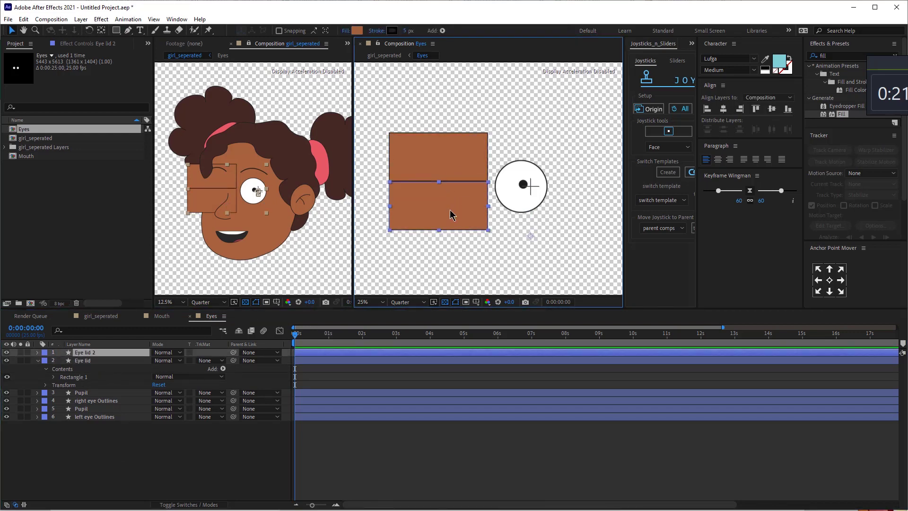
Duplicate left eye Outlines, place the copy directly above Eye lid and use it as Eye lid's alpha track matte
{"action": "left_click", "coordinate": [96, 416]}
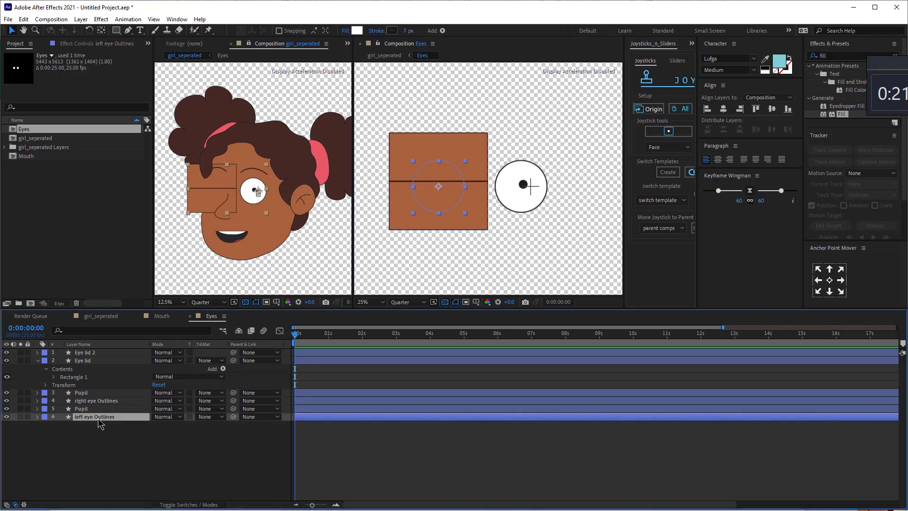
{"action": "key", "text": "ctrl+d"}
{"action": "left_click_drag", "start_coordinate": [98, 419], "coordinate": [97, 361]}
{"action": "left_click", "coordinate": [210, 369]}
{"action": "left_click", "coordinate": [236, 392]}
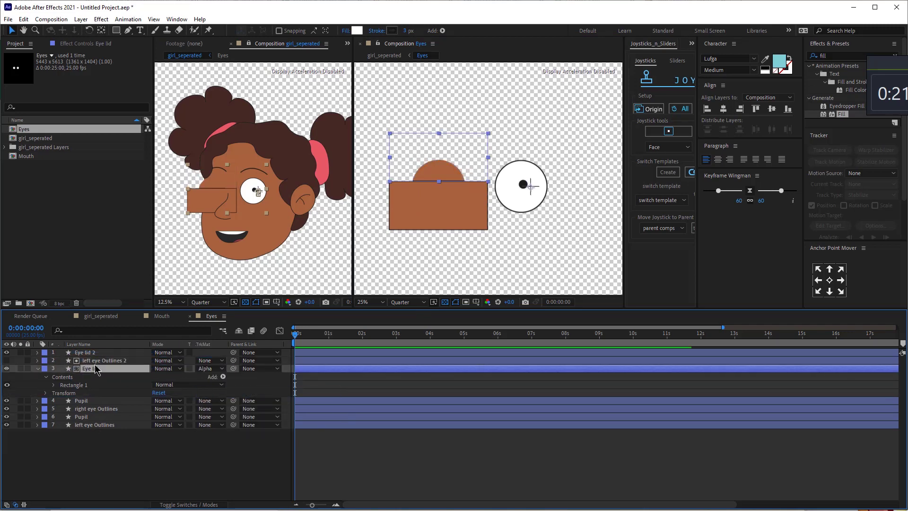
Duplicate the left eye matte, place the copy directly above Eye lid 2 and use it as Eye lid 2's alpha track matte
{"action": "key", "text": "ctrl+d"}
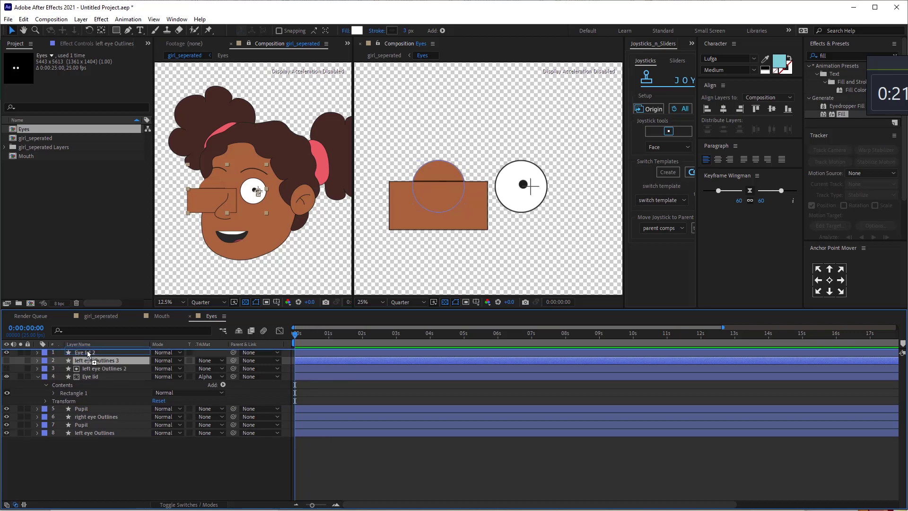
{"action": "left_click_drag", "start_coordinate": [91, 361], "coordinate": [92, 350]}
{"action": "left_click", "coordinate": [210, 360]}
{"action": "left_click", "coordinate": [226, 383]}
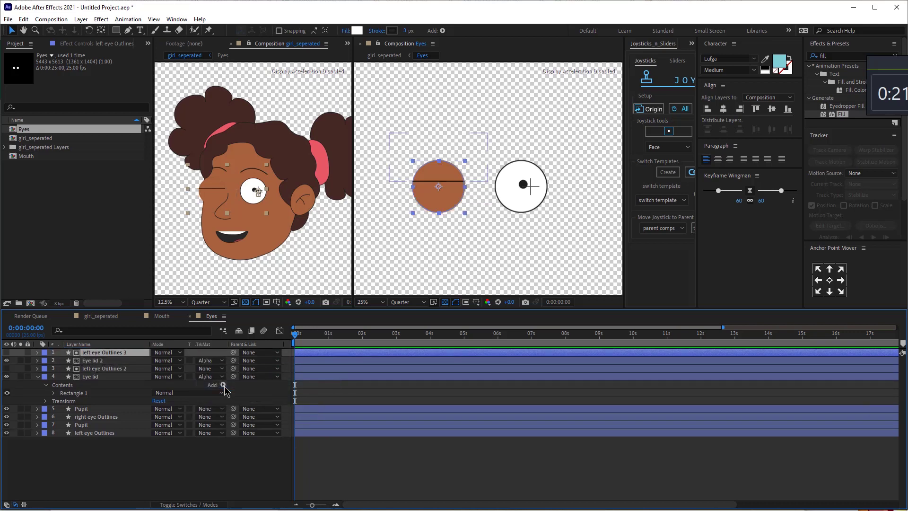
Duplicate the two left eyelid layers, stack the copies above the others without a matte and move them over the right eye
{"action": "left_click", "coordinate": [92, 424]}
{"action": "left_click", "coordinate": [89, 417]}
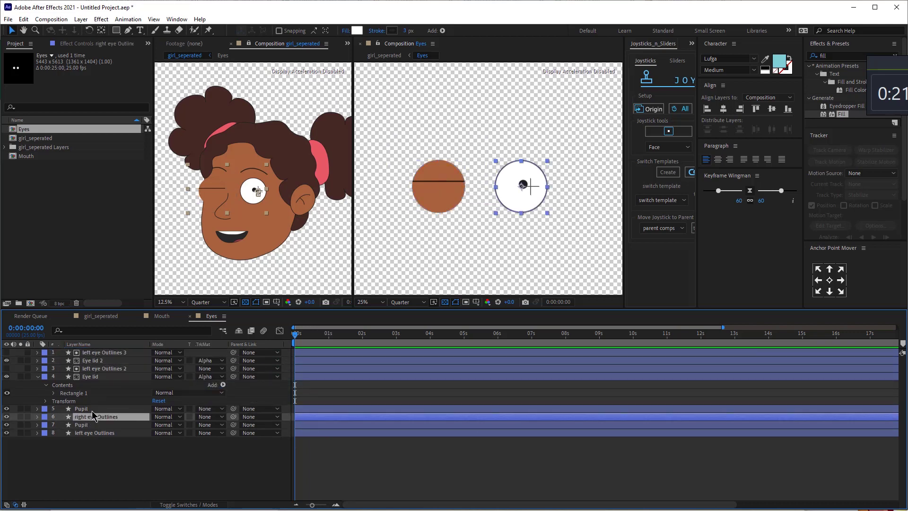
{"action": "left_click", "coordinate": [90, 360]}
{"action": "left_click", "coordinate": [89, 377], "text": "ctrl"}
{"action": "key", "text": "ctrl+d"}
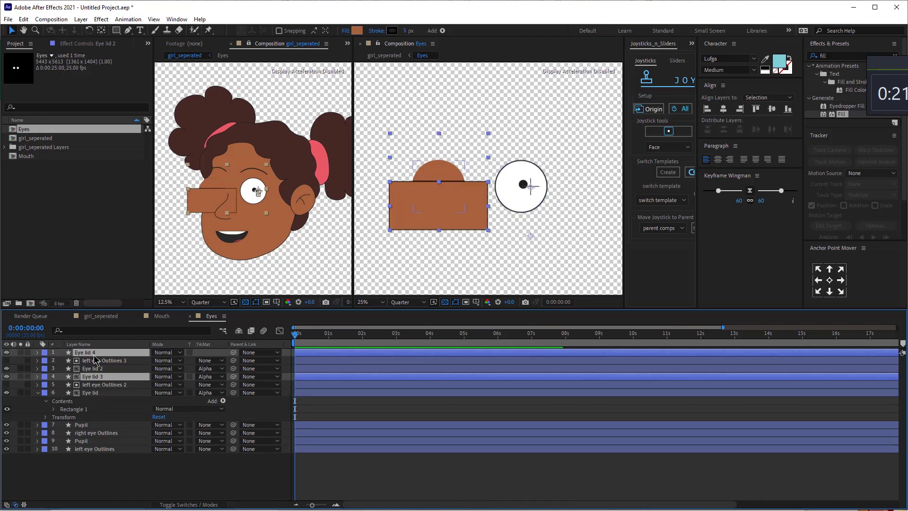
{"action": "left_click", "coordinate": [94, 359]}
{"action": "left_click", "coordinate": [205, 360]}
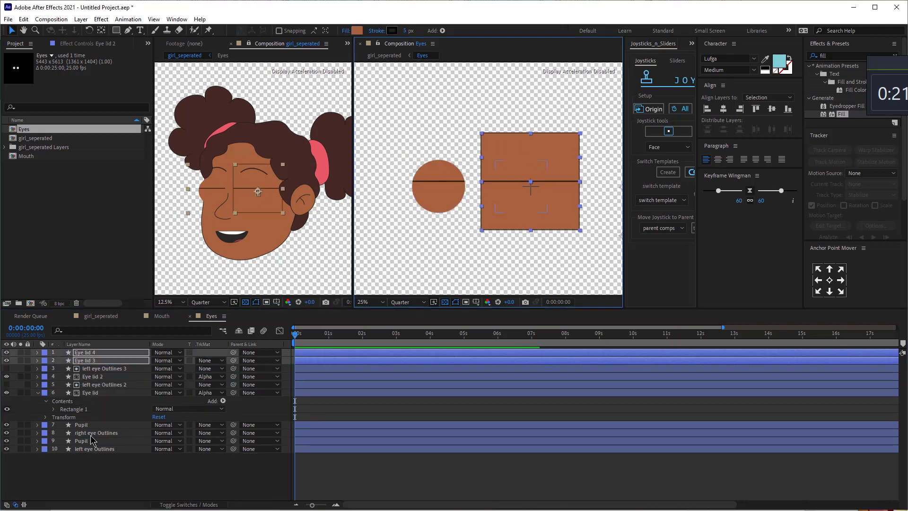
Place copies of right eye Outlines above Eye lid 3 and Eye lid 4 and use each as that lid's alpha matte
{"action": "left_click", "coordinate": [206, 368]}
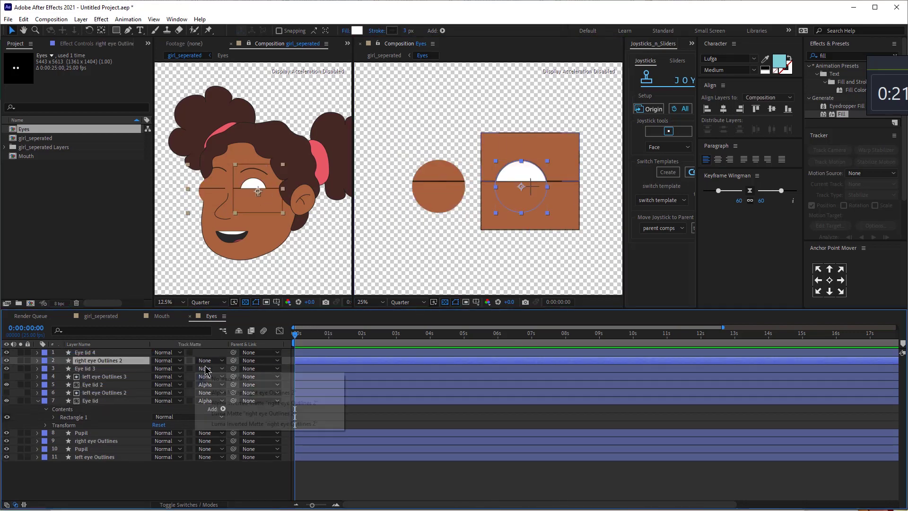
{"action": "left_click", "coordinate": [222, 391]}
{"action": "key", "text": "ctrl+d"}
{"action": "left_click_drag", "start_coordinate": [94, 360], "coordinate": [95, 350]}
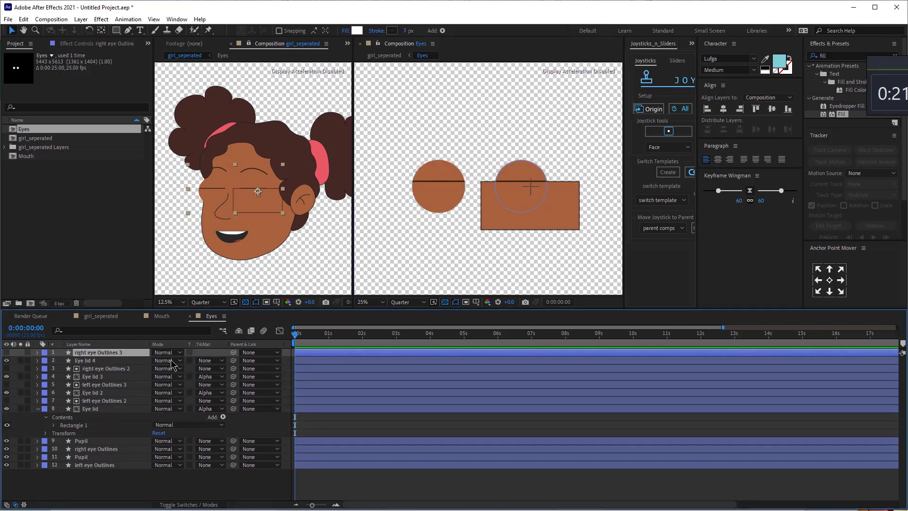
{"action": "left_click", "coordinate": [205, 360]}
{"action": "left_click", "coordinate": [222, 384]}
Mark the four matte layers and both original eye outline layers as shy and hide them from the timeline
{"action": "left_click", "coordinate": [82, 440]}
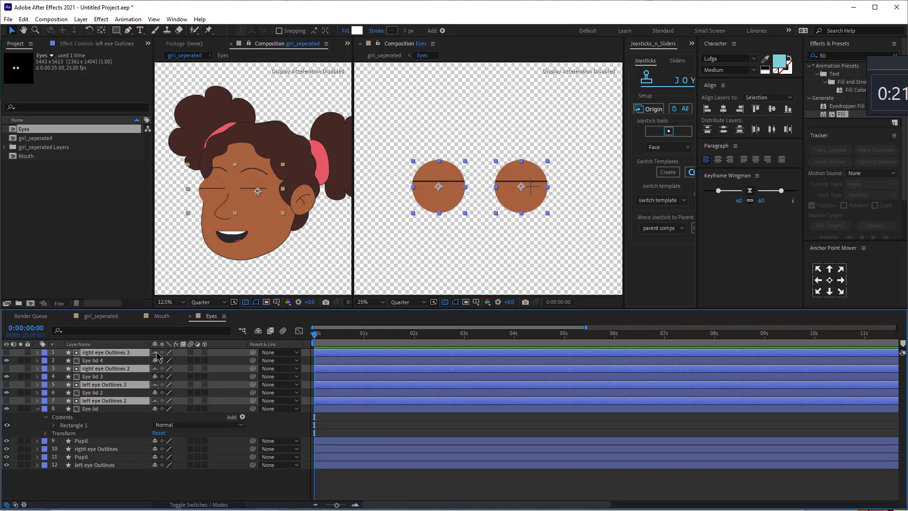
{"action": "left_click", "coordinate": [96, 449]}
{"action": "left_click", "coordinate": [103, 465], "text": "ctrl"}
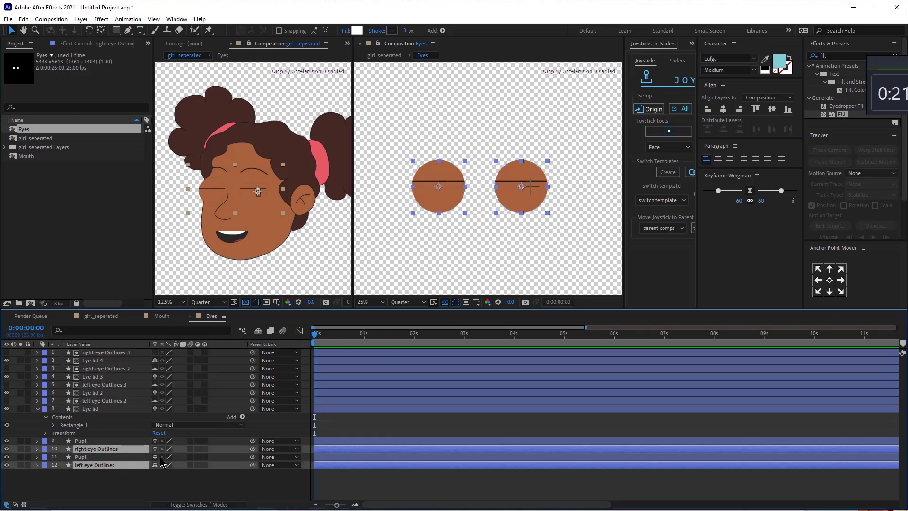
{"action": "left_click", "coordinate": [155, 448]}
{"action": "left_click", "coordinate": [258, 330]}
Set Position keyframes at frame 0 for the four eyelid layers and reveal the Position of both Pupil layers
{"action": "left_click", "coordinate": [97, 376]}
{"action": "left_click", "coordinate": [100, 353], "text": "shift"}
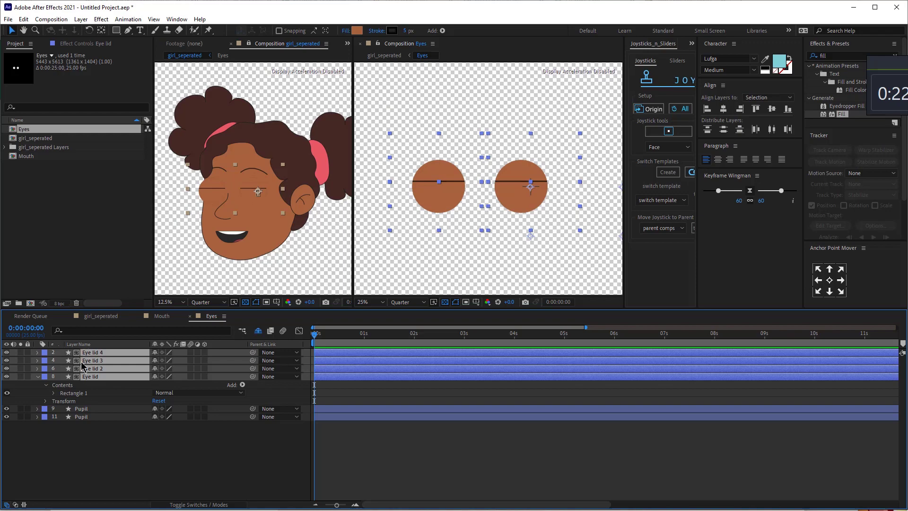
{"action": "key", "text": "p"}
{"action": "left_click", "coordinate": [89, 425]}
{"action": "left_click", "coordinate": [92, 417], "text": "shift"}
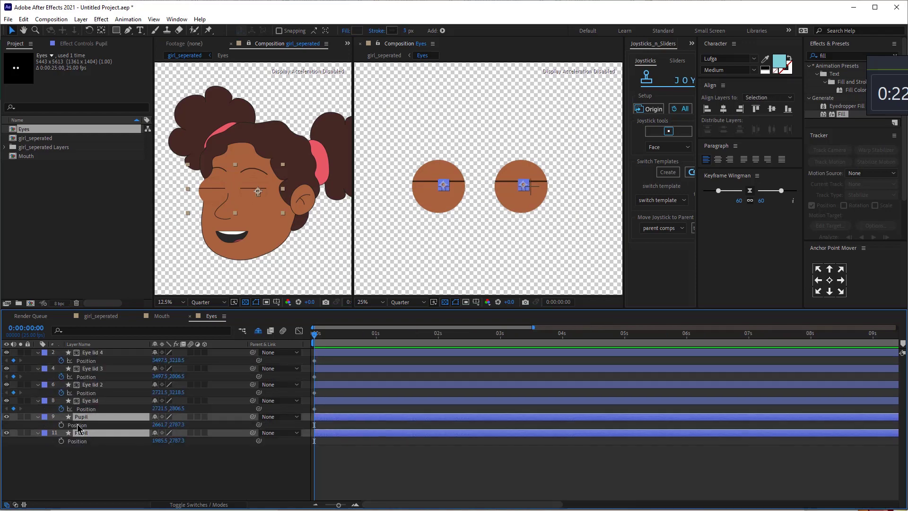
Check the head motion in girl_seperated up to frame 4, and move the eyelids' Position keyframes in Eyes to frame 6
{"action": "left_click", "coordinate": [97, 315]}
{"action": "left_click_drag", "start_coordinate": [321, 332], "coordinate": [335, 334]}
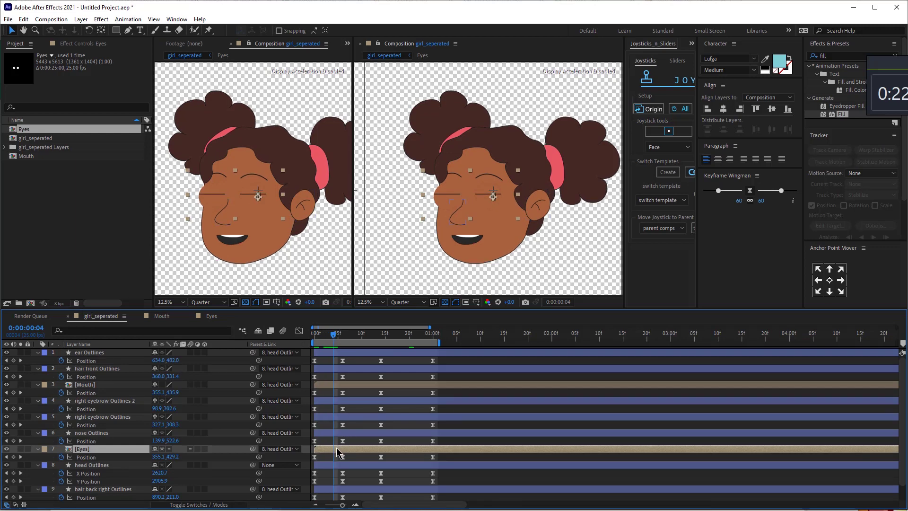
{"action": "double_click", "coordinate": [337, 448]}
{"action": "left_click_drag", "start_coordinate": [315, 381], "coordinate": [310, 428]}
{"action": "left_click_drag", "start_coordinate": [341, 504], "coordinate": [345, 505]}
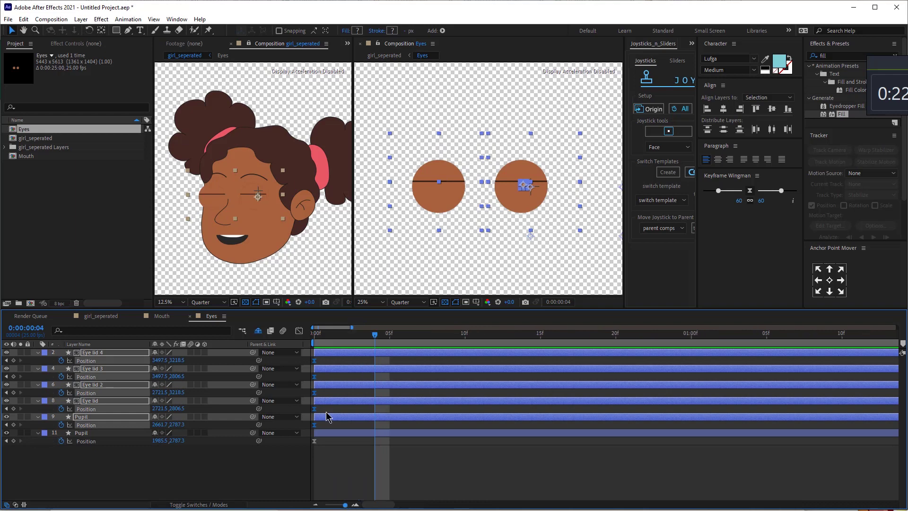
{"action": "left_click_drag", "start_coordinate": [314, 360], "coordinate": [410, 366]}
{"action": "left_click", "coordinate": [407, 451]}
Open the eyes at frame 4 by moving the two lower eyelids down and the two upper eyelids up
{"action": "left_click", "coordinate": [438, 211]}
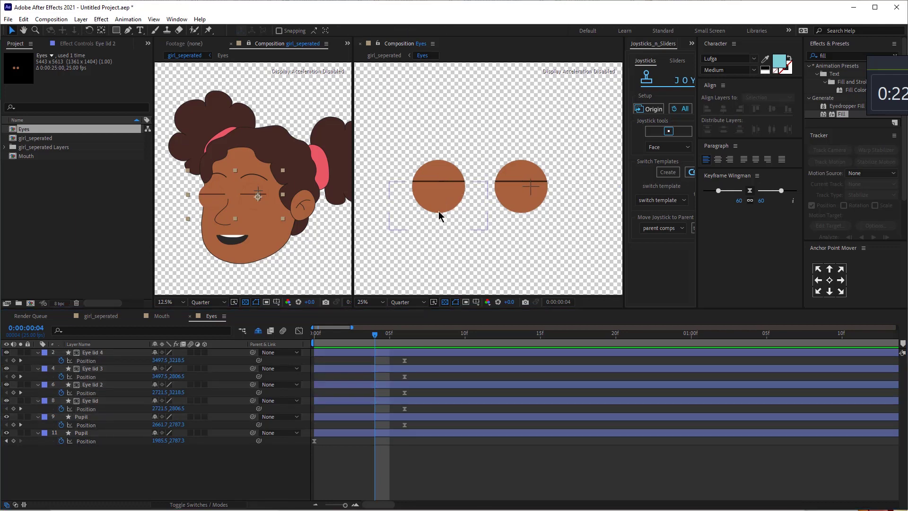
{"action": "left_click", "coordinate": [523, 214], "text": "shift"}
{"action": "left_click_drag", "start_coordinate": [543, 198], "coordinate": [543, 233]}
{"action": "left_click", "coordinate": [381, 377]}
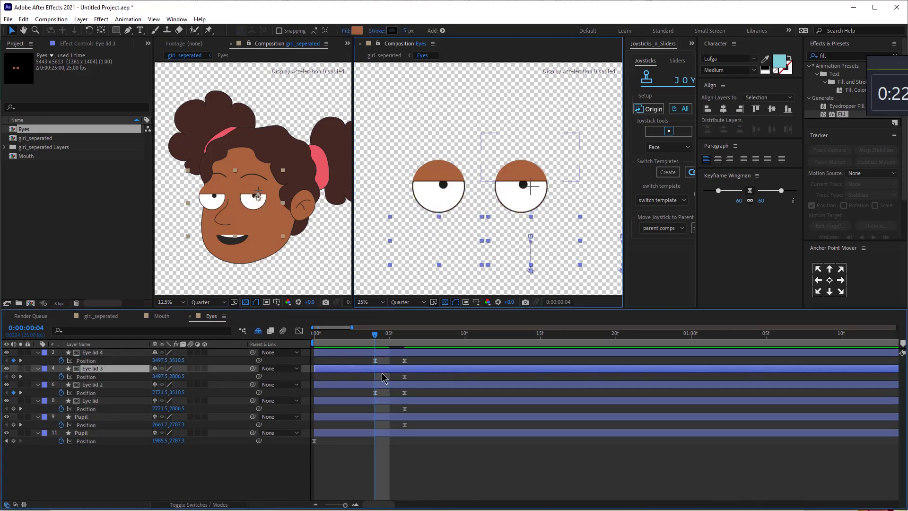
{"action": "left_click", "coordinate": [381, 408], "text": "shift"}
{"action": "left_click_drag", "start_coordinate": [552, 161], "coordinate": [551, 138]}
{"action": "key", "text": "space"}
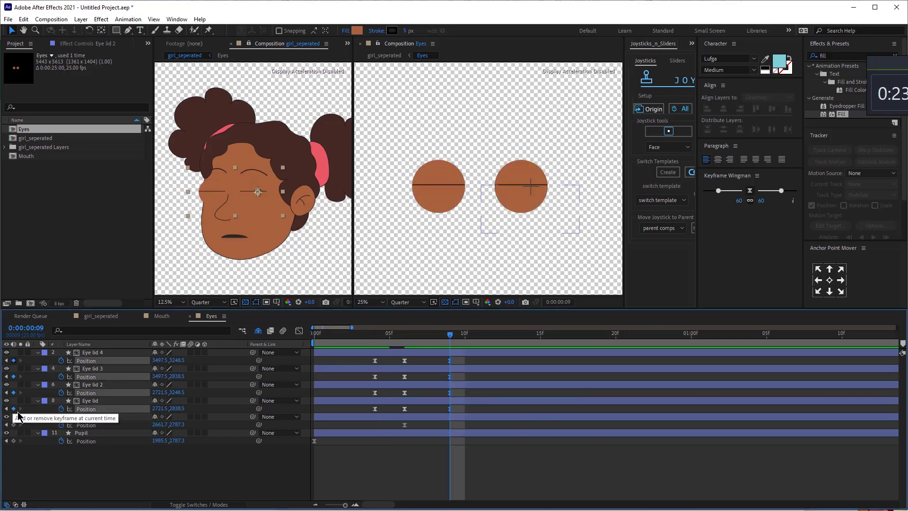
Keyframe the closed eyelids at frame 9 and paste their open-position keyframes from frame 4 at frame 12
{"action": "left_click", "coordinate": [14, 408]}
{"action": "left_click_drag", "start_coordinate": [473, 338], "coordinate": [485, 333]}
{"action": "left_click_drag", "start_coordinate": [384, 359], "coordinate": [340, 369]}
{"action": "left_click", "coordinate": [375, 377]}
{"action": "key", "text": "ctrl+v"}
{"action": "left_click", "coordinate": [376, 393]}
{"action": "key", "text": "ctrl+v"}
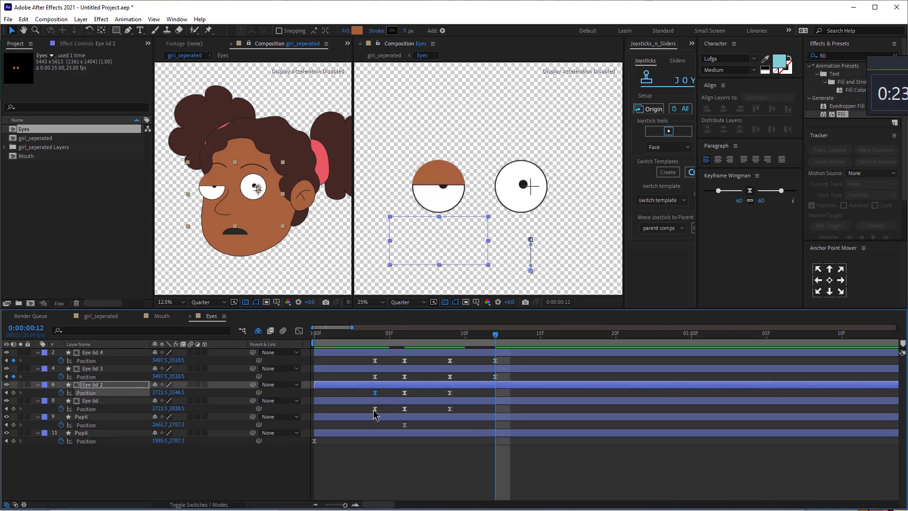
{"action": "left_click", "coordinate": [375, 409]}
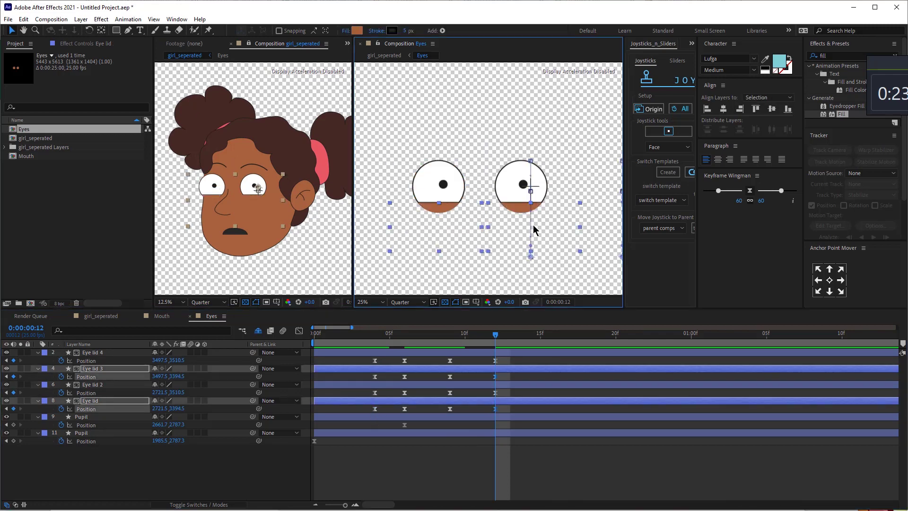
Show the shy layers and slightly reduce the Scale of the four eye outline matte layers together
{"action": "scroll", "coordinate": [533, 225], "scroll_direction": "up", "scroll_amount": 2}
{"action": "left_click", "coordinate": [503, 345]}
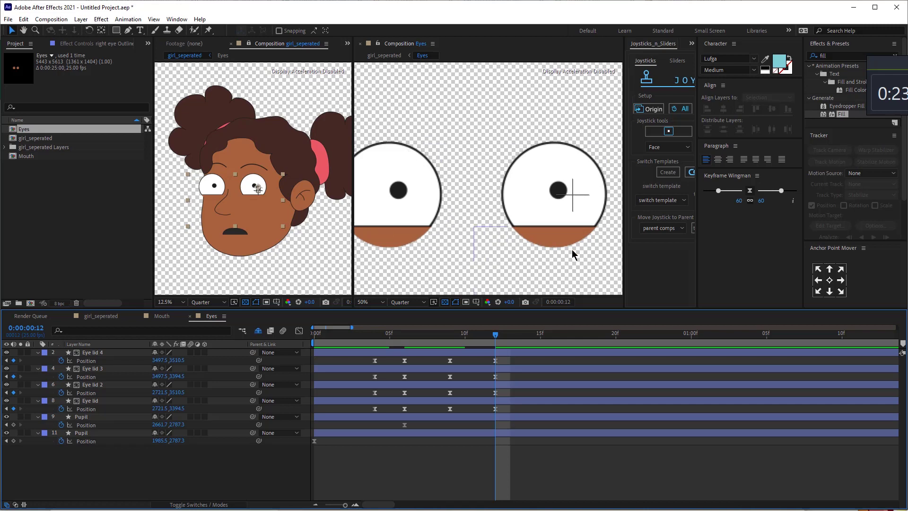
{"action": "left_click", "coordinate": [118, 352]}
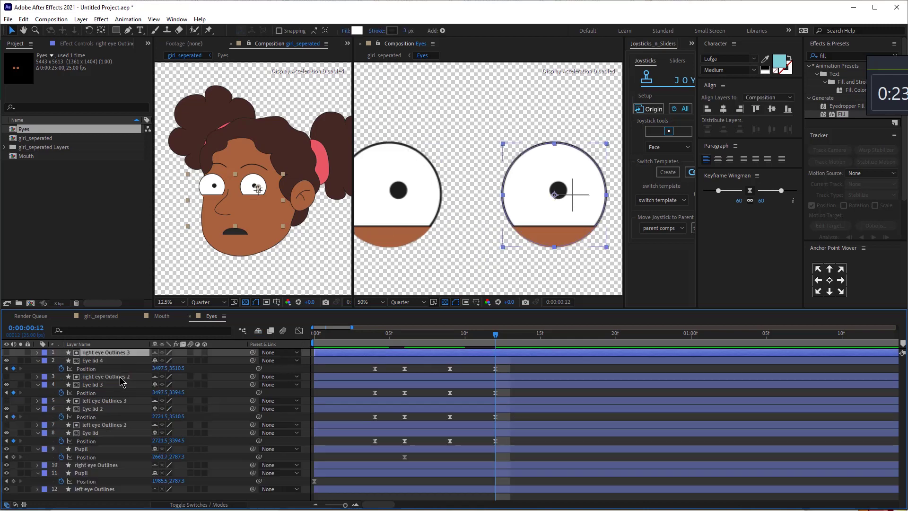
{"action": "left_click", "coordinate": [122, 377], "text": "ctrl"}
{"action": "left_click", "coordinate": [122, 401], "text": "ctrl"}
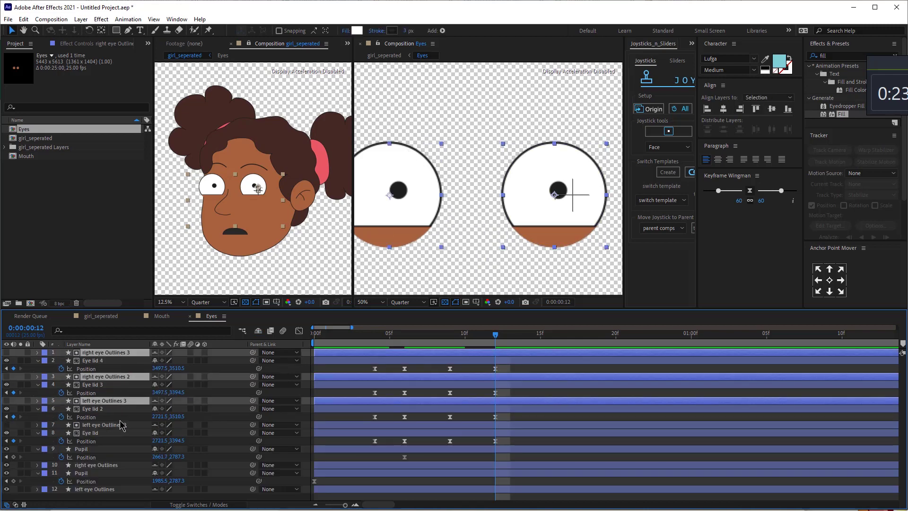
{"action": "left_click", "coordinate": [119, 425], "text": "ctrl"}
{"action": "key", "text": "s"}
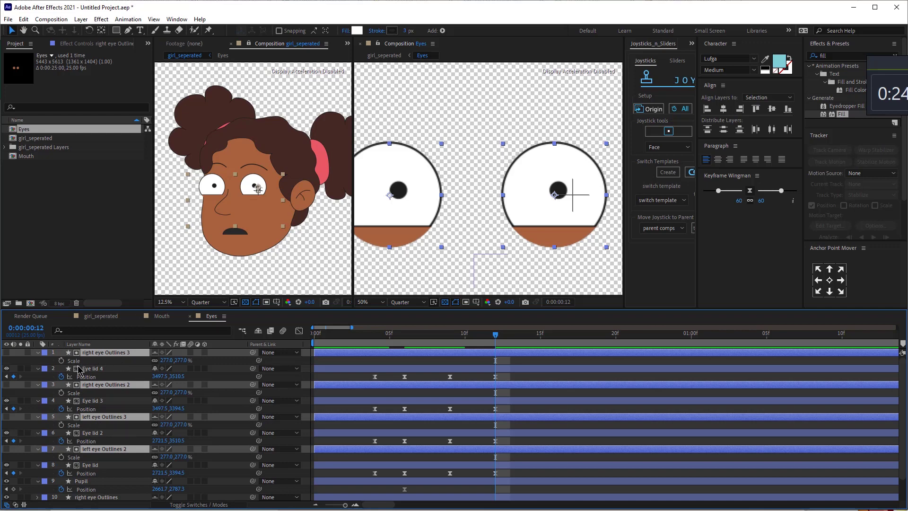
{"action": "left_click_drag", "start_coordinate": [168, 360], "coordinate": [164, 360]}
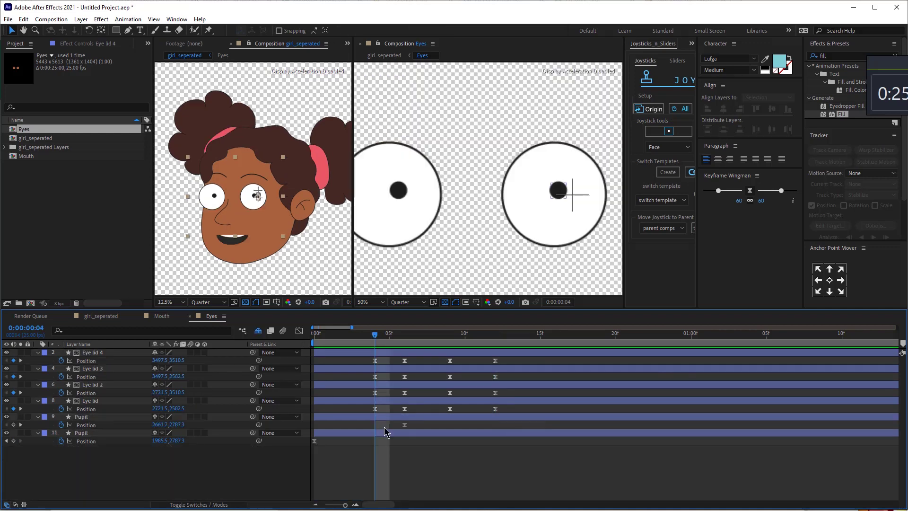
Move the Position keyframes of both Pupil layers to frame 4
{"action": "left_click", "coordinate": [384, 417]}
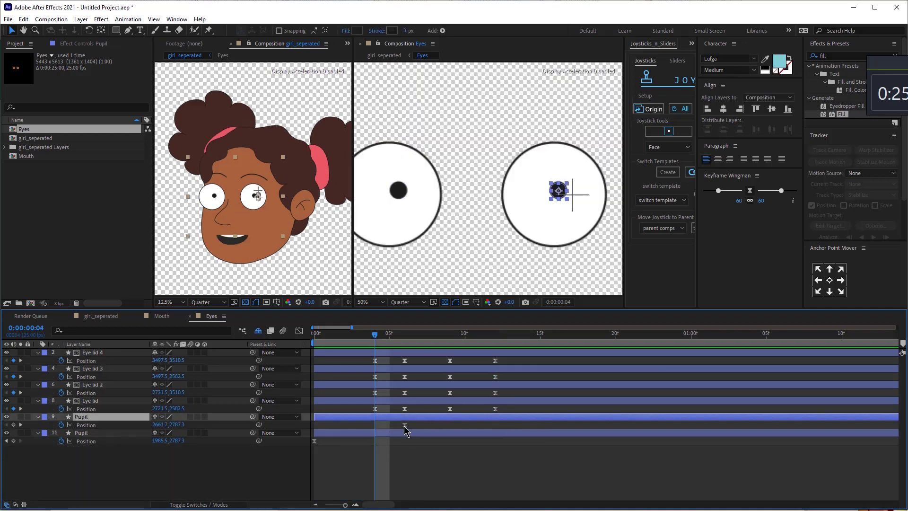
{"action": "left_click_drag", "start_coordinate": [404, 425], "coordinate": [374, 425]}
{"action": "left_click_drag", "start_coordinate": [314, 441], "coordinate": [375, 442]}
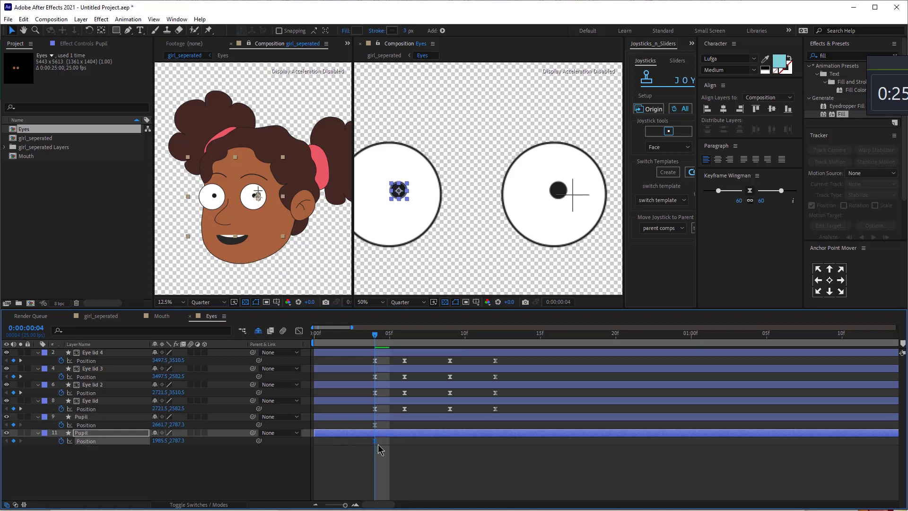
Shift both pupils up and to the left within the eyes and place their new Position keyframes at frame 6
{"action": "left_click", "coordinate": [406, 337]}
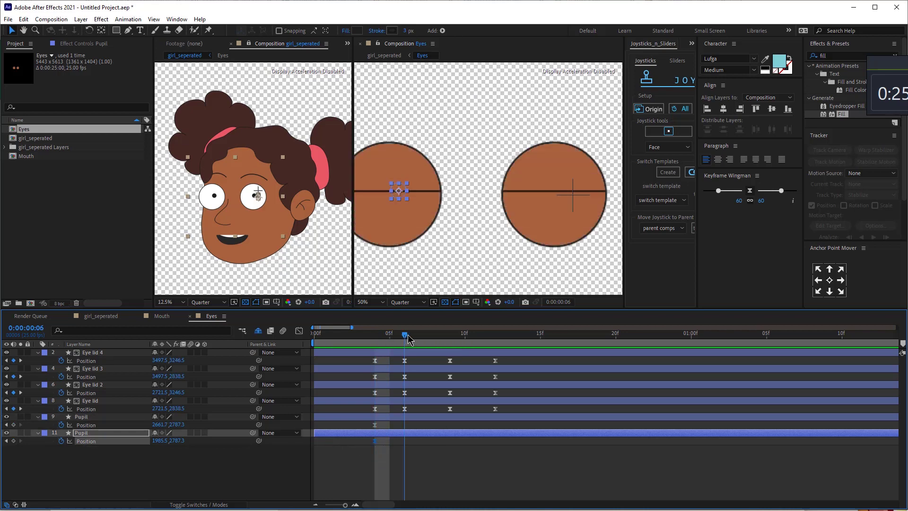
{"action": "left_click", "coordinate": [118, 417], "text": "ctrl"}
{"action": "left_click_drag", "start_coordinate": [408, 335], "coordinate": [480, 335]}
{"action": "left_click", "coordinate": [400, 191]}
{"action": "left_click_drag", "start_coordinate": [401, 192], "coordinate": [378, 181]}
{"action": "left_click_drag", "start_coordinate": [477, 424], "coordinate": [404, 426]}
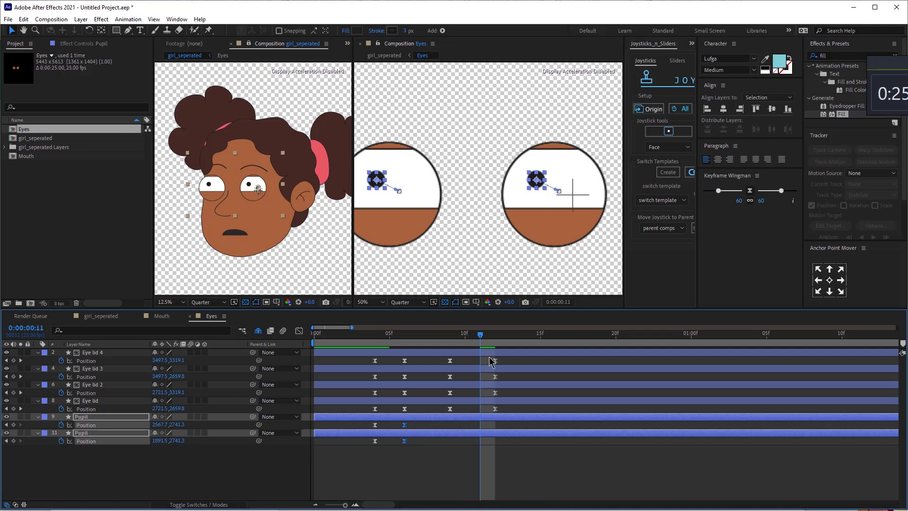
Return to the girl_seperated composition and preview the face animation with the new eye movement
{"action": "key", "text": "shift+Escape"}
{"action": "key", "text": "space"}
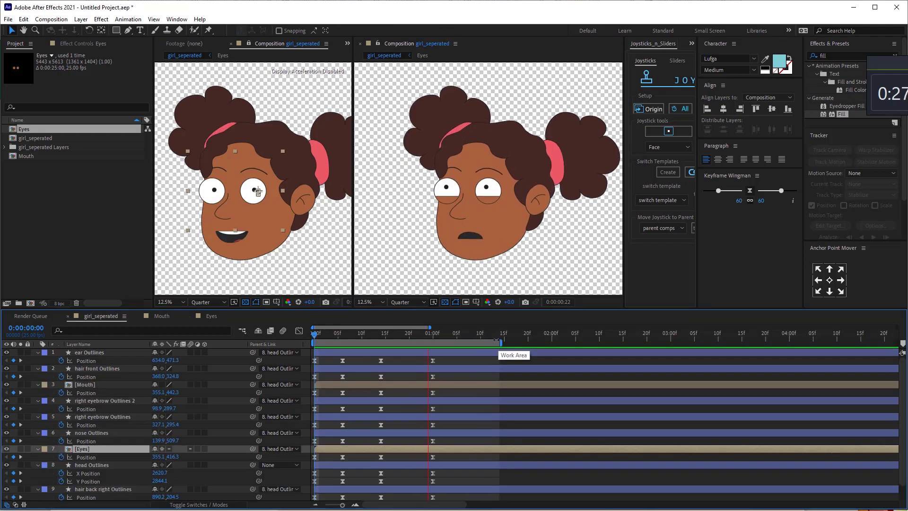
{"action": "key", "text": "space"}
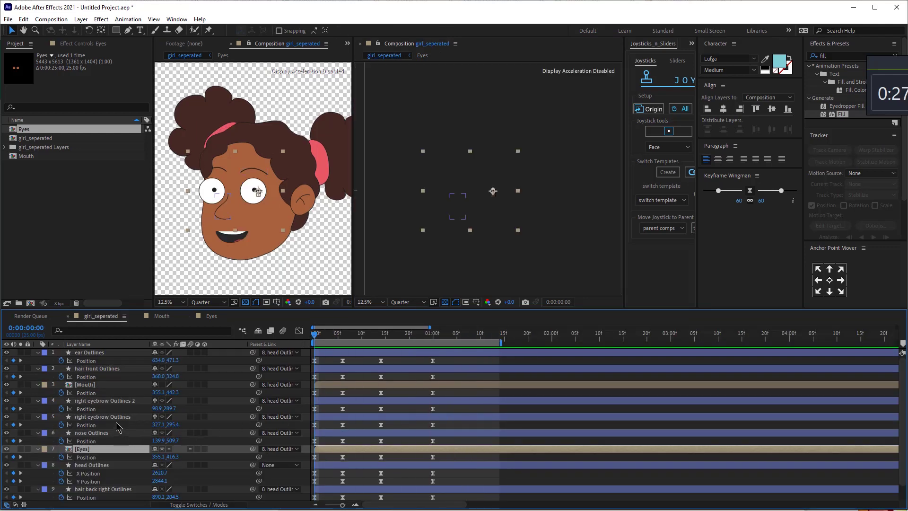
Keyframe the Path of both right eyebrow layers at frame 0 and show only their keyframed properties
{"action": "left_click", "coordinate": [109, 416]}
{"action": "left_click", "coordinate": [108, 401], "text": "ctrl"}
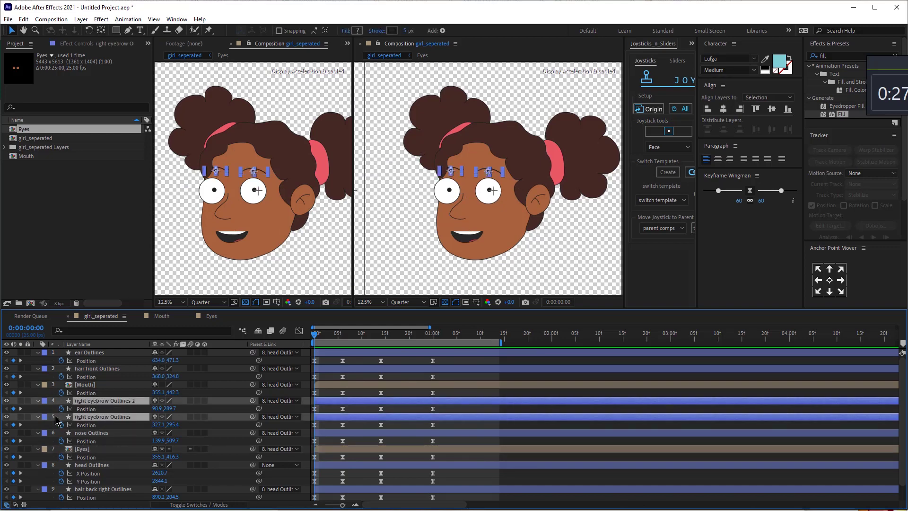
{"action": "double_click", "coordinate": [38, 402]}
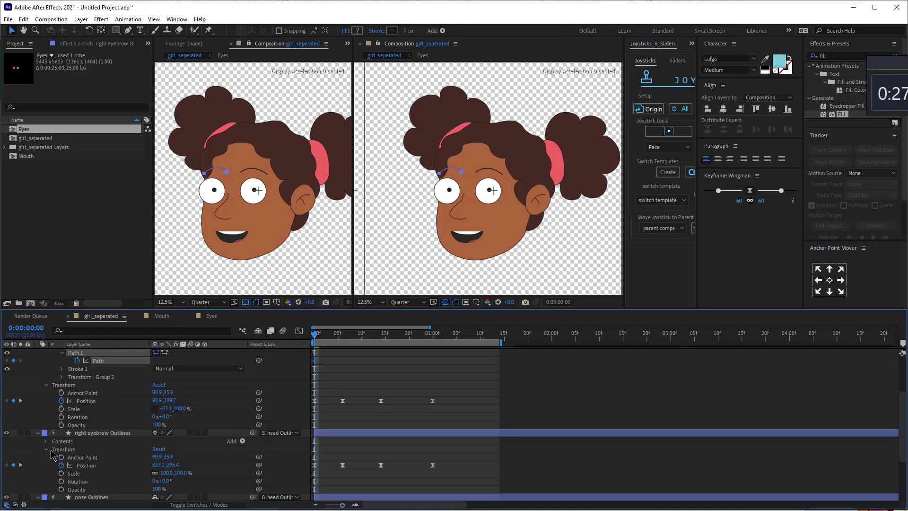
{"action": "left_click", "coordinate": [46, 448]}
{"action": "left_click", "coordinate": [103, 352], "text": "ctrl"}
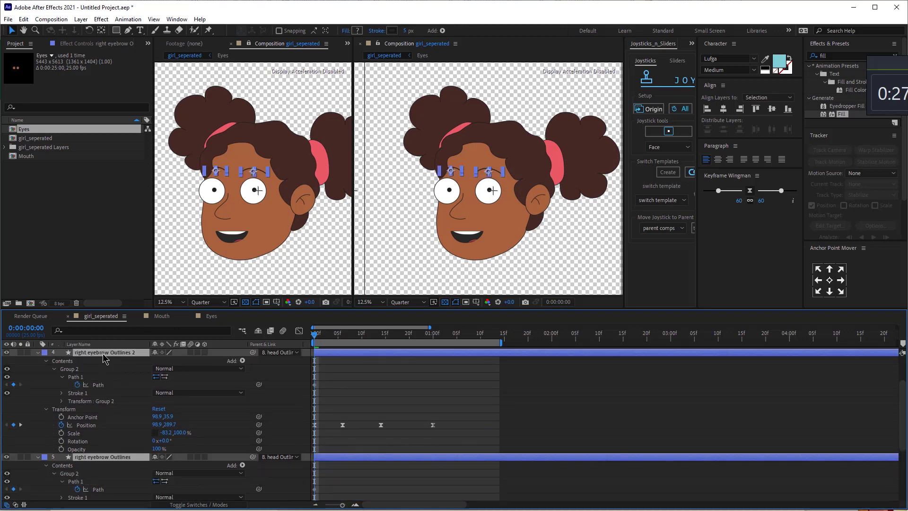
{"action": "key", "text": "u"}
{"action": "left_click", "coordinate": [224, 374]}
Reshape both eyebrow paths at frame 14 so that their arcs bend downward
{"action": "left_click_drag", "start_coordinate": [326, 339], "coordinate": [380, 345]}
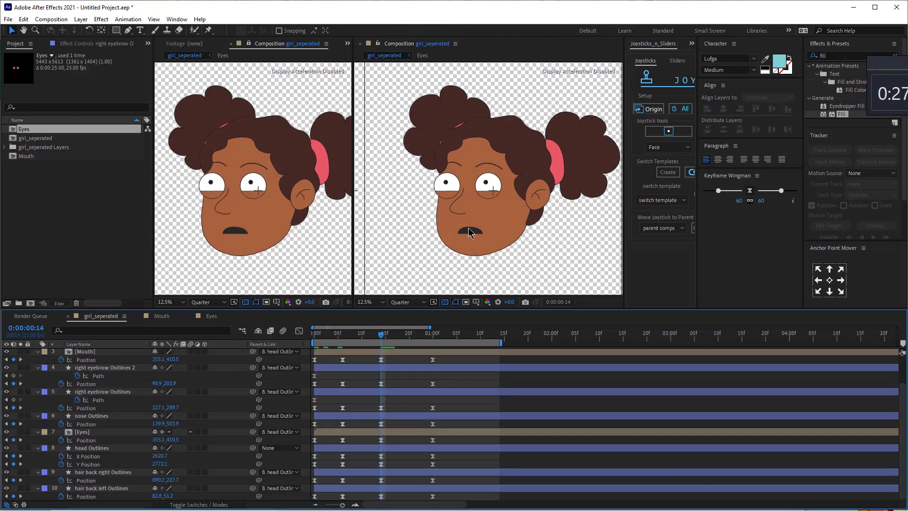
{"action": "key", "text": "period"}
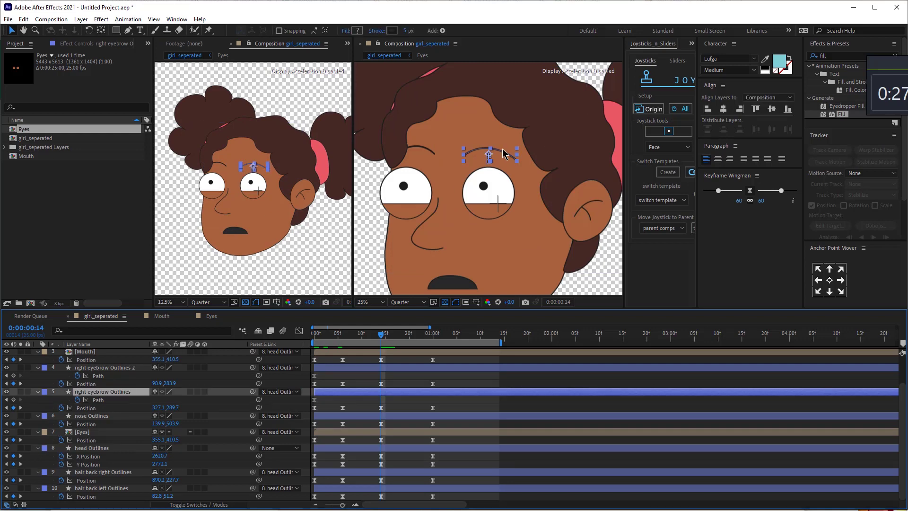
{"action": "key", "text": "period"}
{"action": "left_click", "coordinate": [439, 133]}
{"action": "left_click_drag", "start_coordinate": [492, 117], "coordinate": [491, 152]}
{"action": "left_click", "coordinate": [366, 421]}
{"action": "key", "text": "comma"}
{"action": "key", "text": "v"}
{"action": "left_click_drag", "start_coordinate": [412, 147], "coordinate": [412, 155]}
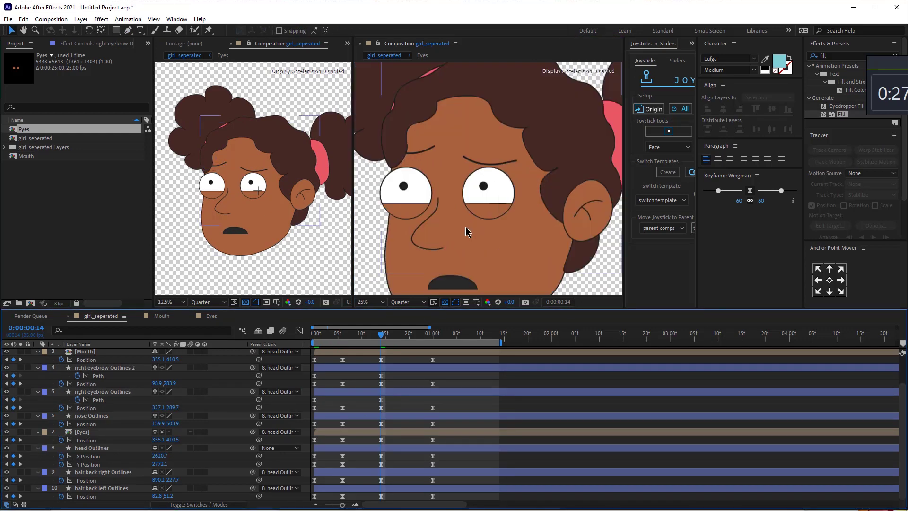
Preview the face animation from frame 0 to review the reshaped eyebrows
{"action": "left_click", "coordinate": [504, 161]}
{"action": "key", "text": "u"}
{"action": "key", "text": "u"}
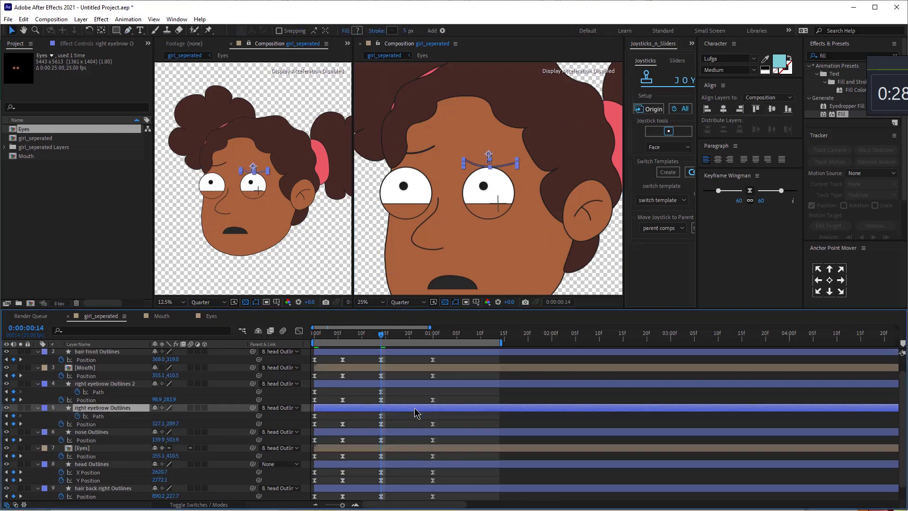
{"action": "left_click", "coordinate": [415, 416]}
{"action": "key", "text": "comma"}
{"action": "left_click", "coordinate": [320, 339]}
{"action": "key", "text": "space"}
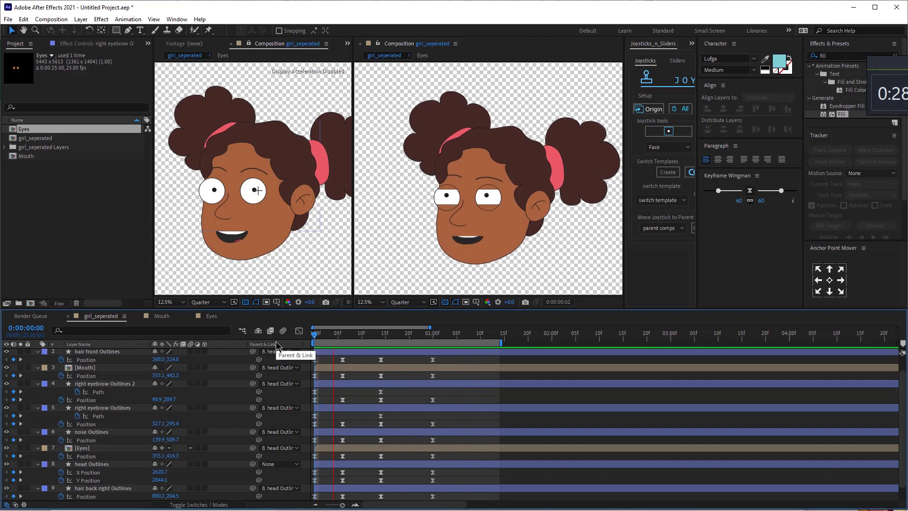
{"action": "key", "text": "space"}
Nudge the nose layer down to Y 538.5 at frame 6 and up to Y 496.7 at frame 14
{"action": "left_click", "coordinate": [94, 432]}
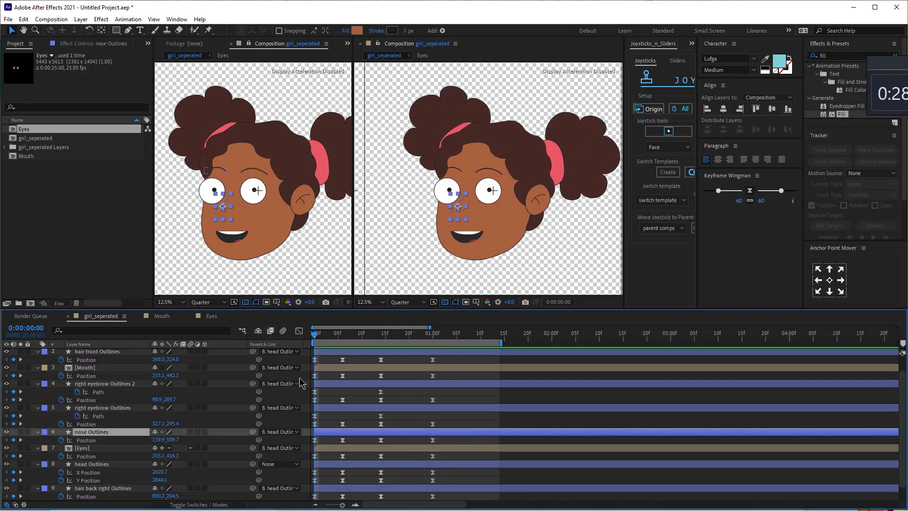
{"action": "left_click", "coordinate": [346, 333]}
{"action": "left_click", "coordinate": [465, 224]}
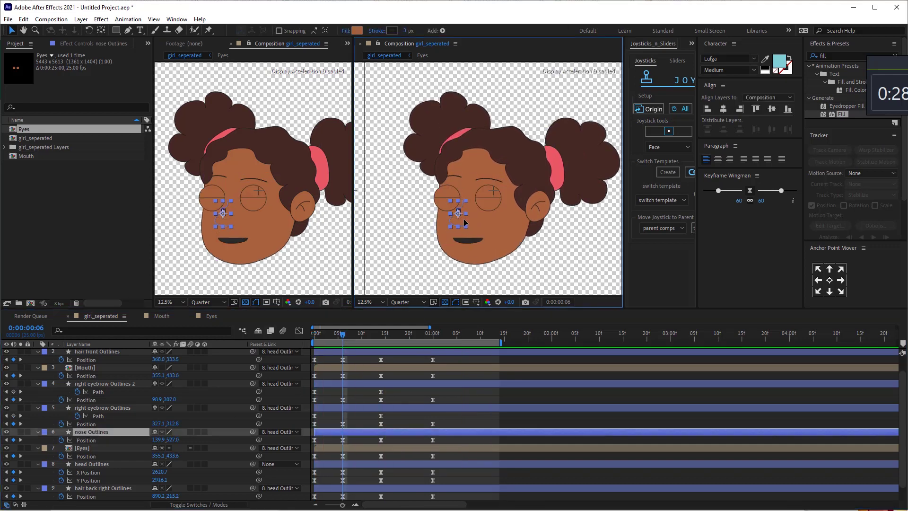
{"action": "key", "text": "Down"}
{"action": "key", "text": "k"}
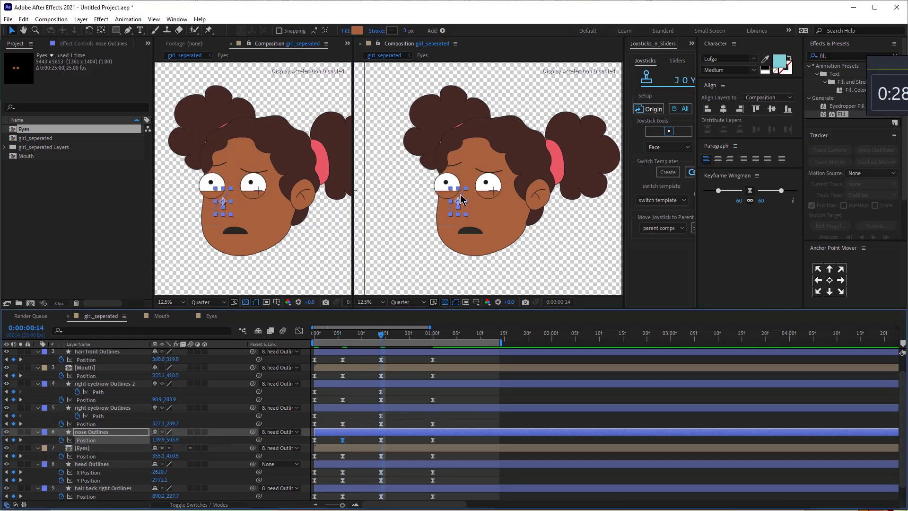
{"action": "scroll", "coordinate": [425, 213], "scroll_direction": "up", "scroll_amount": 2}
{"action": "key", "text": "Up"}
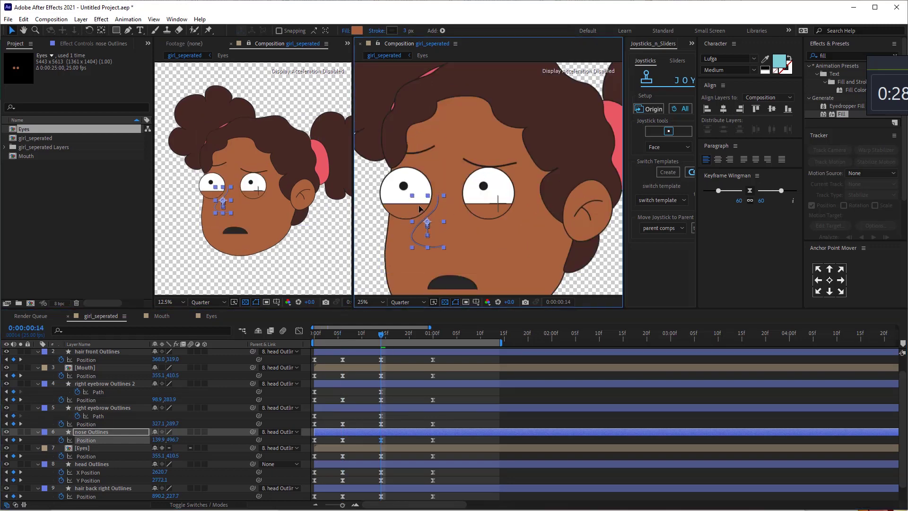
Play the animation from the start to check the nose's offset movement
{"action": "left_click", "coordinate": [433, 336]}
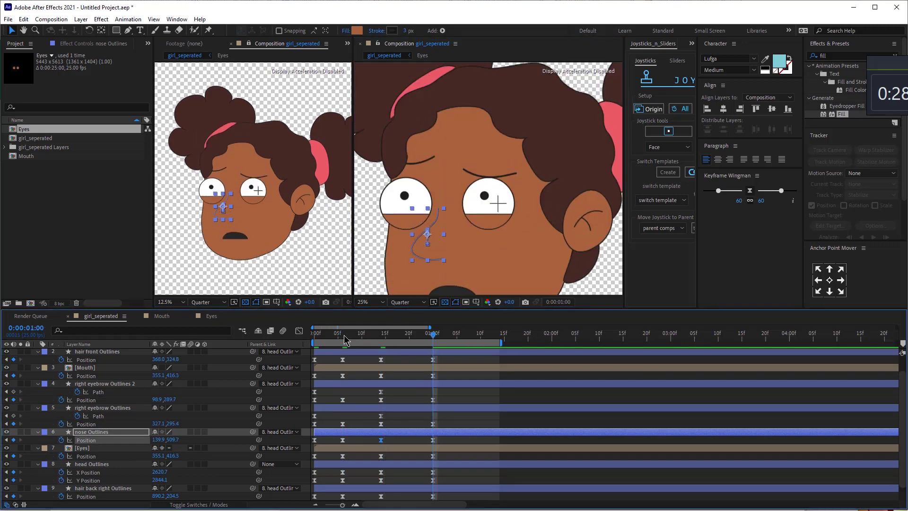
{"action": "key", "text": "Home"}
{"action": "scroll", "coordinate": [481, 263], "scroll_direction": "down", "scroll_amount": 2}
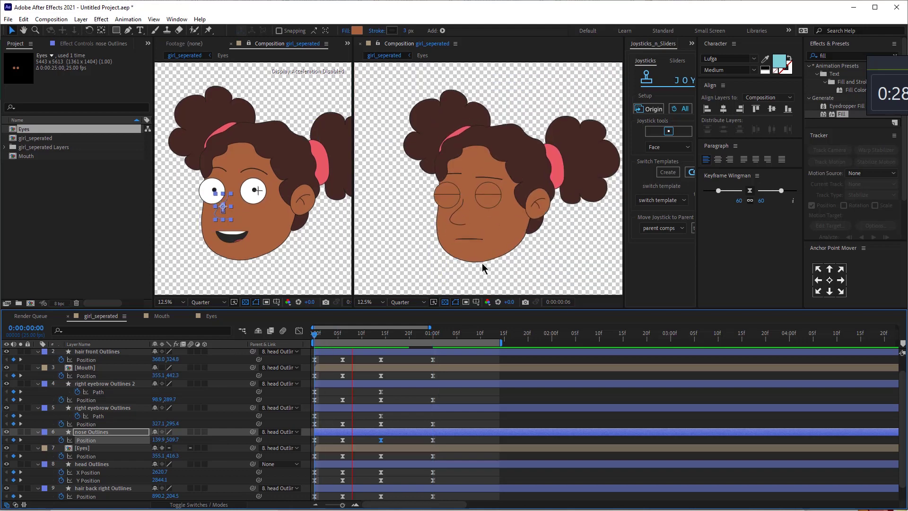
{"action": "key", "text": "space"}
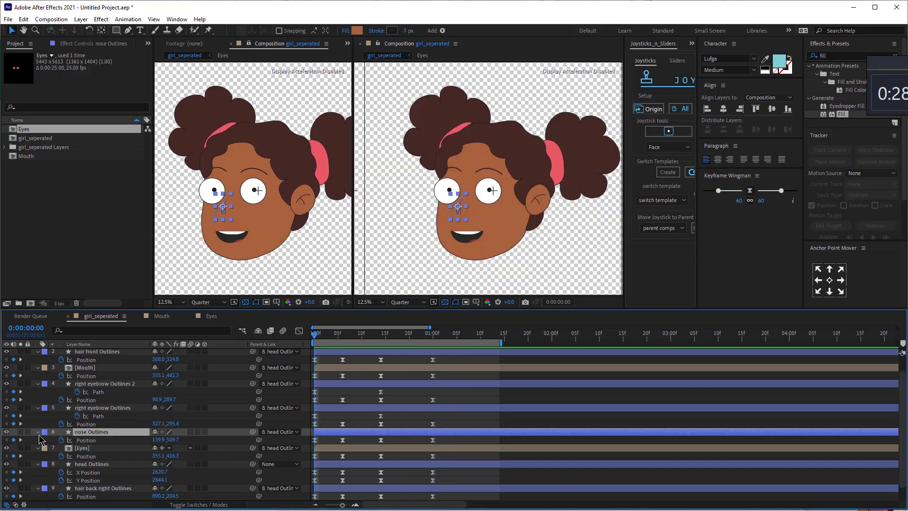
Keyframe the Path of the nose layer at frame 0 and show only its keyframed properties
{"action": "left_click", "coordinate": [38, 432]}
{"action": "left_click", "coordinate": [39, 433]}
{"action": "left_click", "coordinate": [46, 440]}
{"action": "left_click", "coordinate": [54, 448]}
{"action": "left_click", "coordinate": [77, 463]}
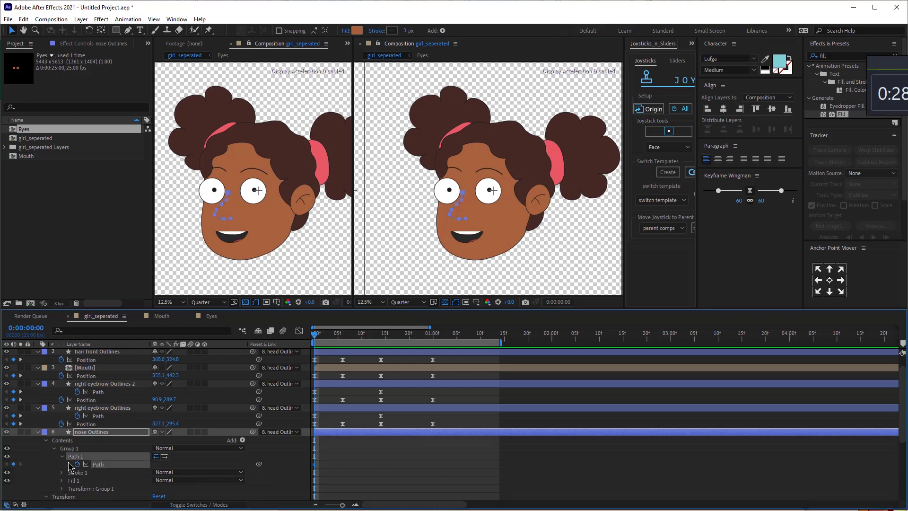
{"action": "key", "text": "u"}
Reshape the nose path at frame 6 by free-transforming its points and lower edge
{"action": "key", "text": "k"}
{"action": "scroll", "coordinate": [433, 243], "scroll_direction": "up", "scroll_amount": 1}
{"action": "double_click", "coordinate": [434, 239]}
{"action": "left_click_drag", "start_coordinate": [433, 243], "coordinate": [421, 276]}
{"action": "scroll", "coordinate": [416, 269], "scroll_direction": "up", "scroll_amount": 1}
{"action": "left_click_drag", "start_coordinate": [449, 252], "coordinate": [475, 121]}
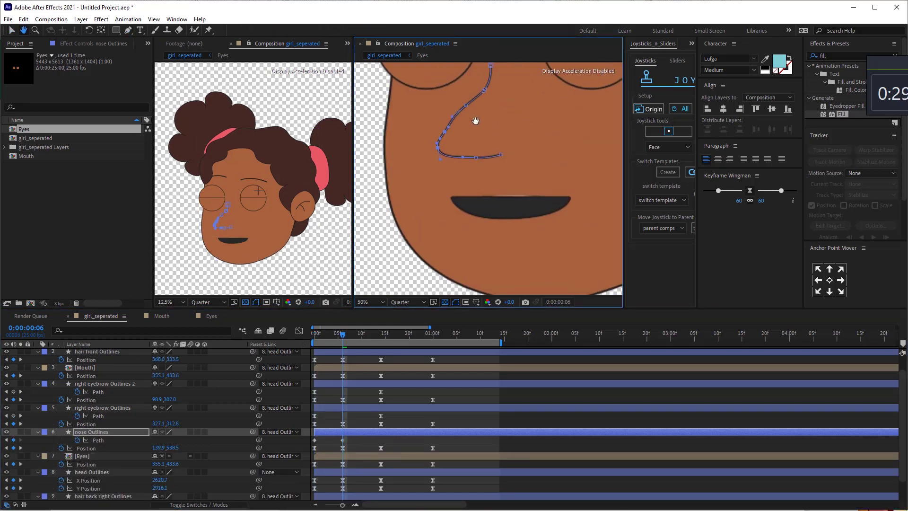
{"action": "scroll", "coordinate": [470, 97], "scroll_direction": "up", "scroll_amount": 1}
{"action": "left_click_drag", "start_coordinate": [416, 185], "coordinate": [415, 172]}
Shorten the nose path at frame 14 by raising the lower edge of its transform box
{"action": "left_click", "coordinate": [381, 338]}
{"action": "scroll", "coordinate": [488, 182], "scroll_direction": "down", "scroll_amount": 2}
{"action": "scroll", "coordinate": [496, 94], "scroll_direction": "up", "scroll_amount": 1}
{"action": "double_click", "coordinate": [486, 158]}
{"action": "left_click_drag", "start_coordinate": [469, 236], "coordinate": [469, 223]}
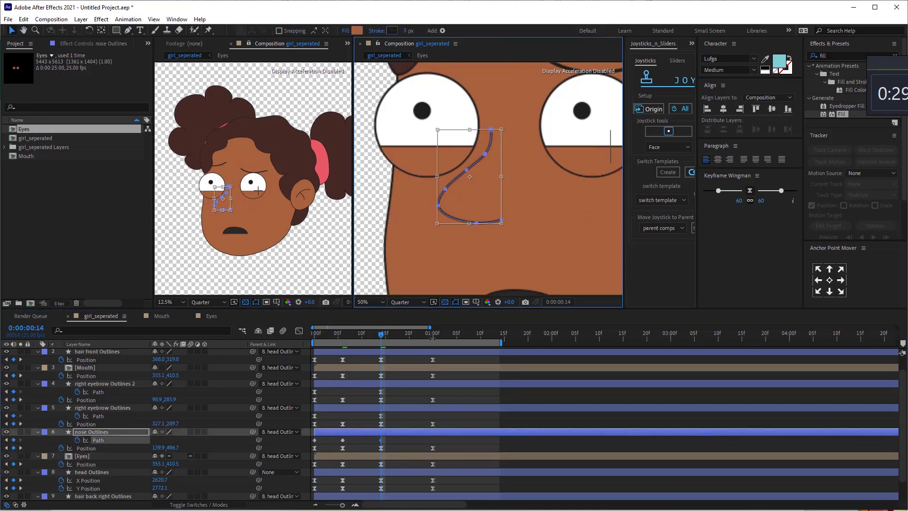
Paste a nose Path keyframe at 0:00:01:00 and preview the animation
{"action": "left_click", "coordinate": [432, 337]}
{"action": "key", "text": "ctrl+v"}
{"action": "scroll", "coordinate": [477, 182], "scroll_direction": "down", "scroll_amount": 2}
{"action": "key", "text": "space"}
Raise the nose path's lower edge slightly more at frame 14 and review the full face animation
{"action": "left_click", "coordinate": [380, 334]}
{"action": "scroll", "coordinate": [477, 180], "scroll_direction": "up", "scroll_amount": 1}
{"action": "double_click", "coordinate": [477, 175]}
{"action": "left_click_drag", "start_coordinate": [477, 203], "coordinate": [477, 199]}
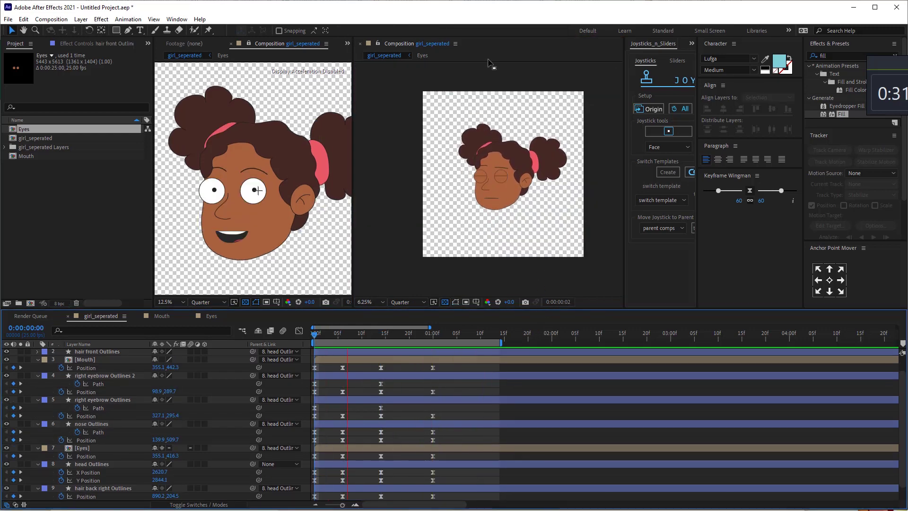
{"action": "scroll", "coordinate": [477, 165], "scroll_direction": "up", "scroll_amount": 3}
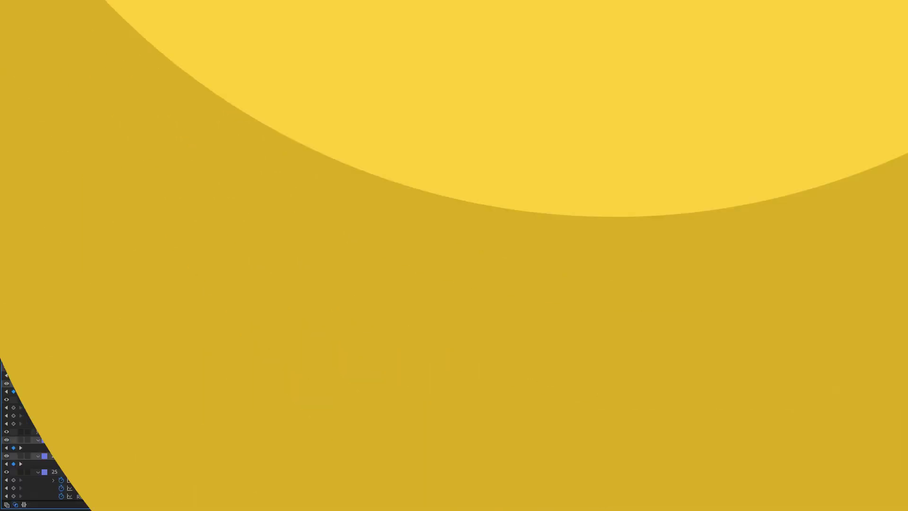